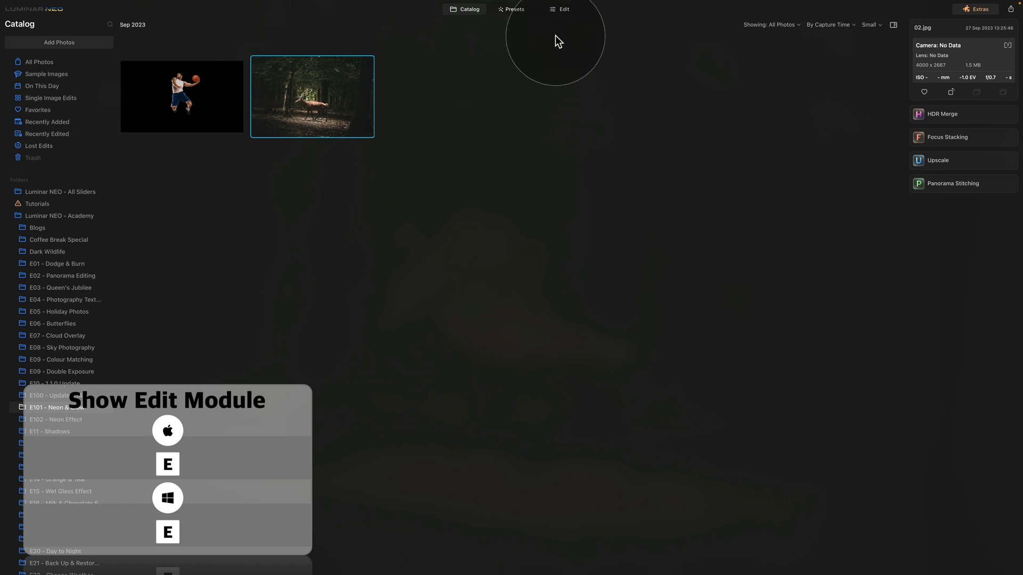
Open the selected deer photo for editing and expand the Neon & Glow tool.
{"action": "left_click", "coordinate": [562, 16]}
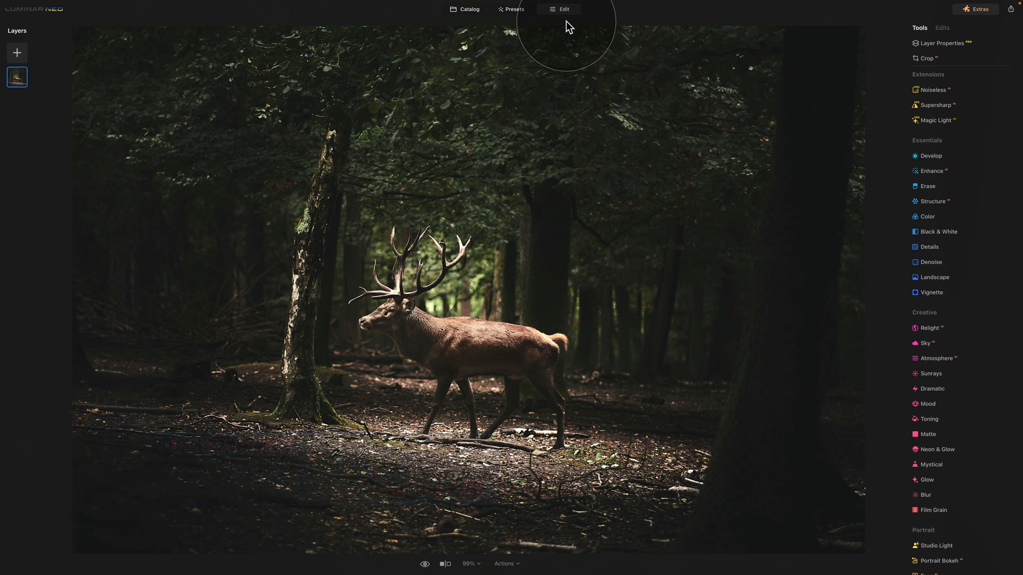
{"action": "scroll", "coordinate": [947, 117], "scroll_direction": "down", "scroll_amount": 3}
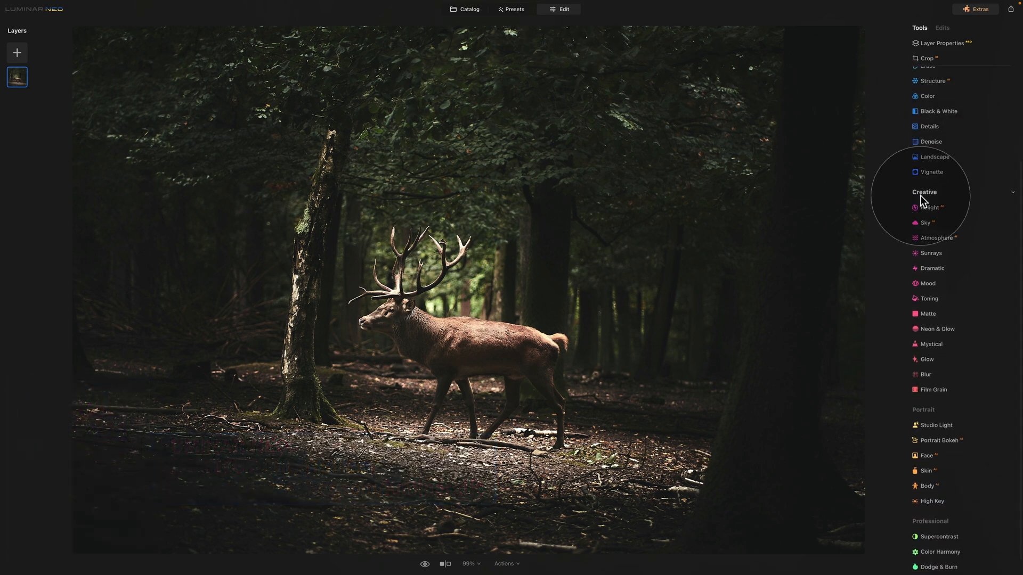
{"action": "left_click", "coordinate": [939, 329]}
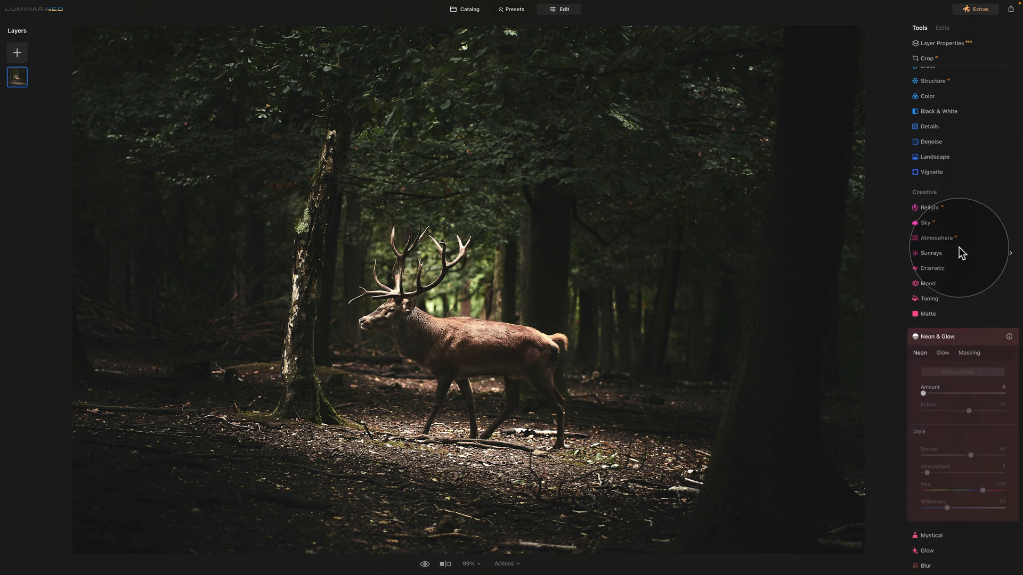
{"action": "scroll", "coordinate": [958, 247], "scroll_direction": "down", "scroll_amount": 3}
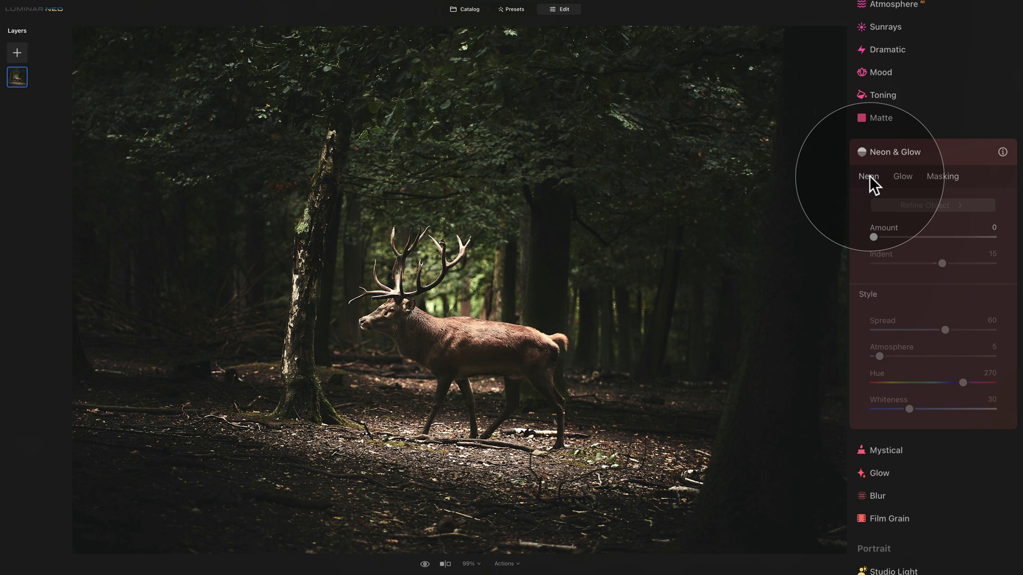
Review the Inner and Outer Glow settings and the Masking options, and return to the Neon settings.
{"action": "left_click", "coordinate": [906, 178]}
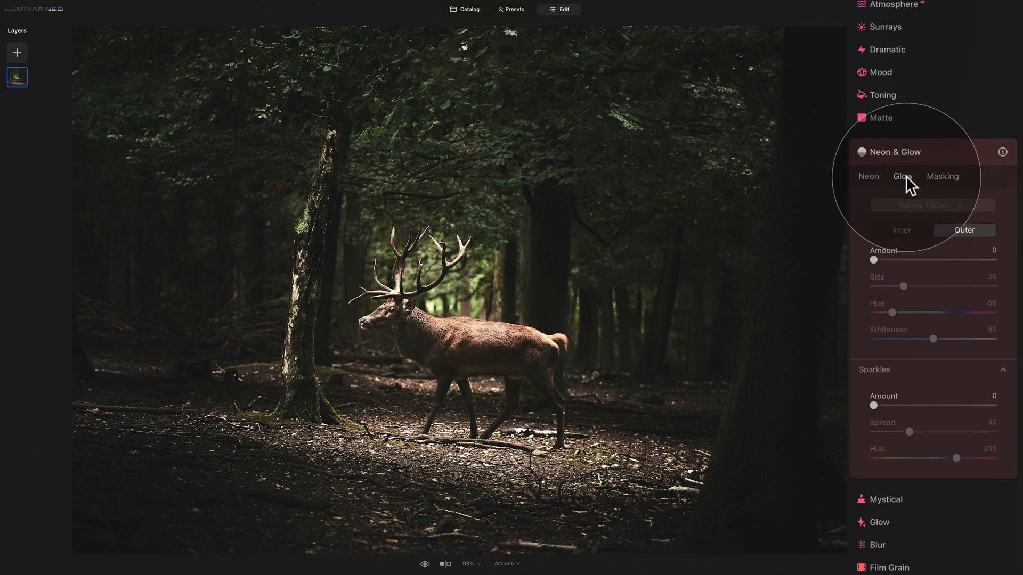
{"action": "left_click", "coordinate": [898, 229]}
{"action": "left_click", "coordinate": [966, 232]}
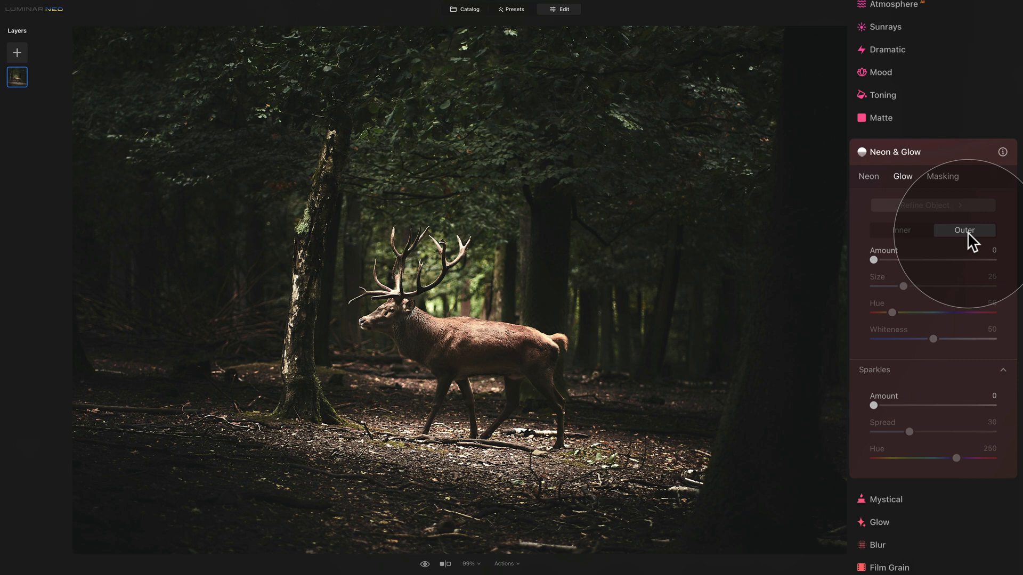
{"action": "left_click", "coordinate": [944, 175]}
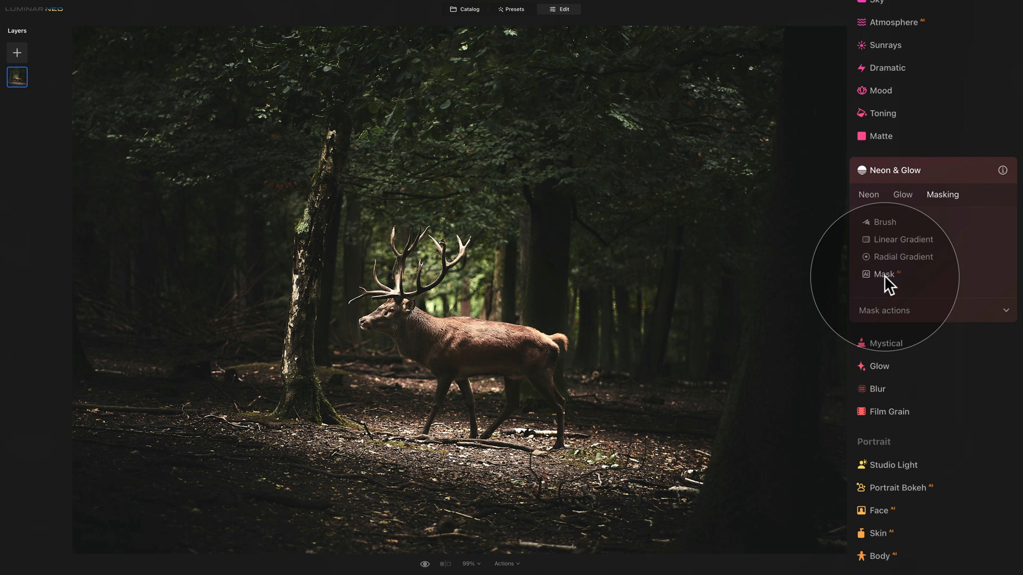
{"action": "left_click", "coordinate": [870, 195]}
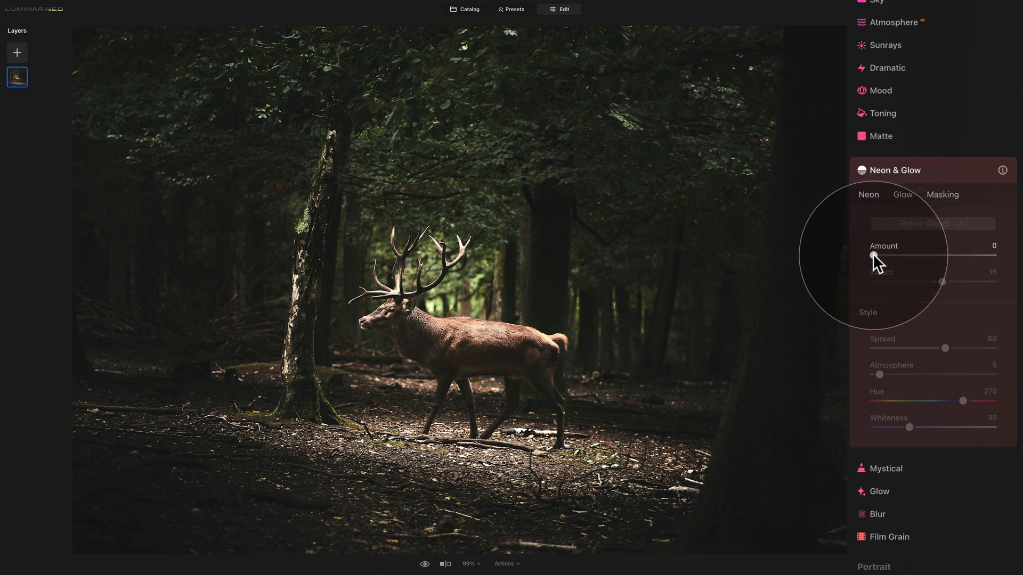
Add a neon outline around the deer with Amount 15 and Indent -2.
{"action": "left_click_drag", "start_coordinate": [873, 254], "coordinate": [891, 254]}
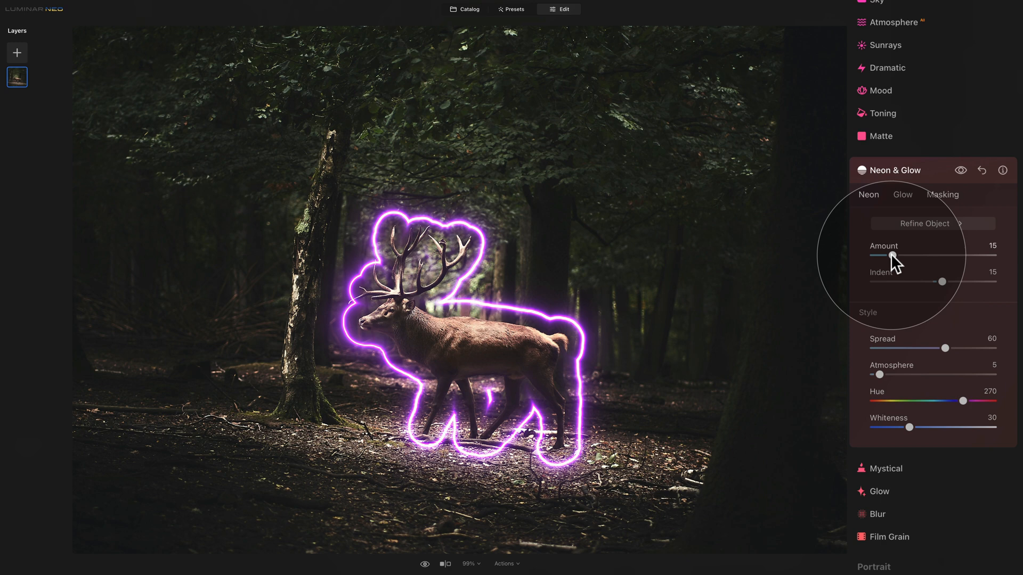
{"action": "left_click_drag", "start_coordinate": [891, 254], "coordinate": [899, 254]}
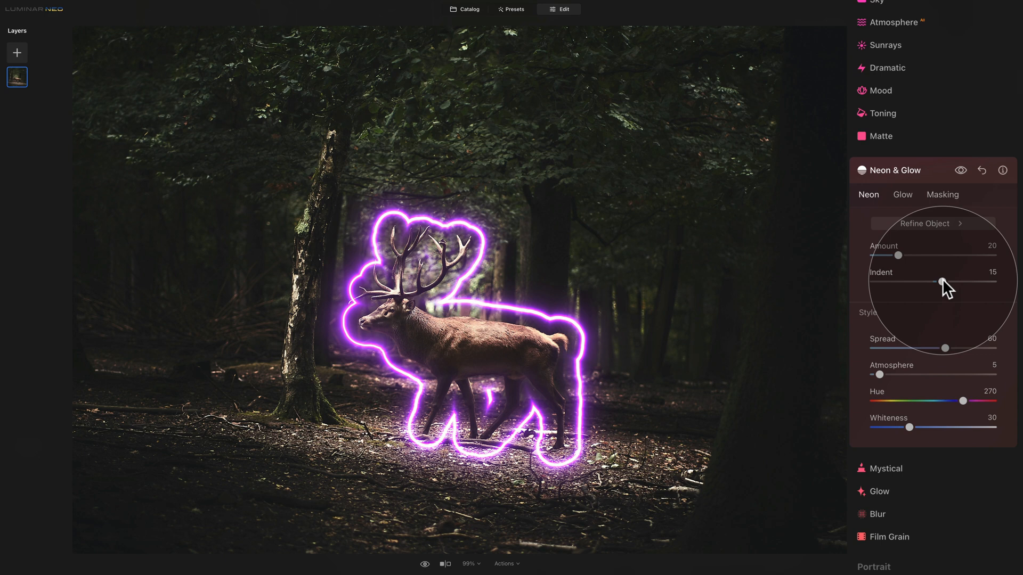
{"action": "left_click_drag", "start_coordinate": [941, 279], "coordinate": [954, 279]}
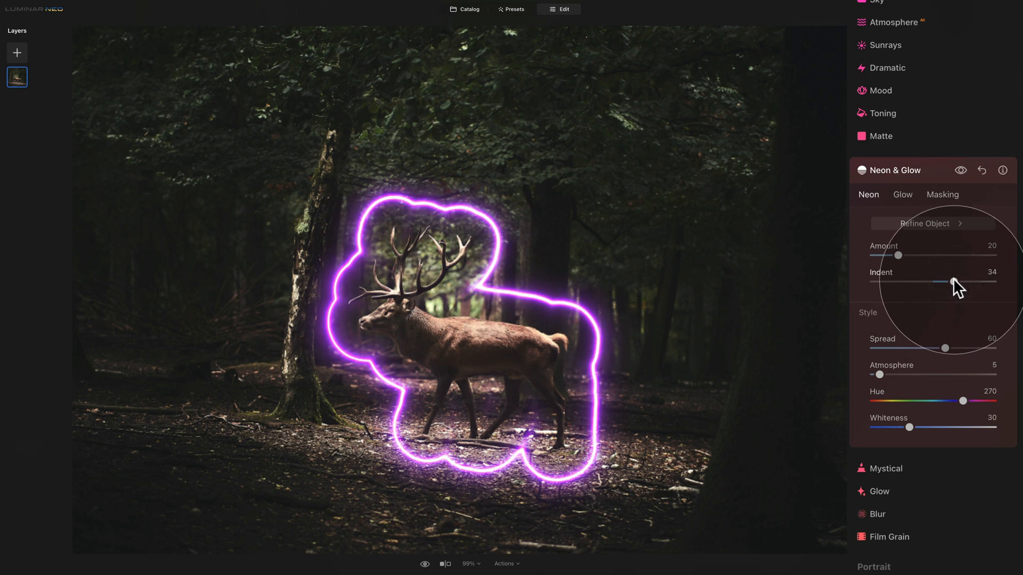
{"action": "left_click_drag", "start_coordinate": [954, 280], "coordinate": [922, 279]}
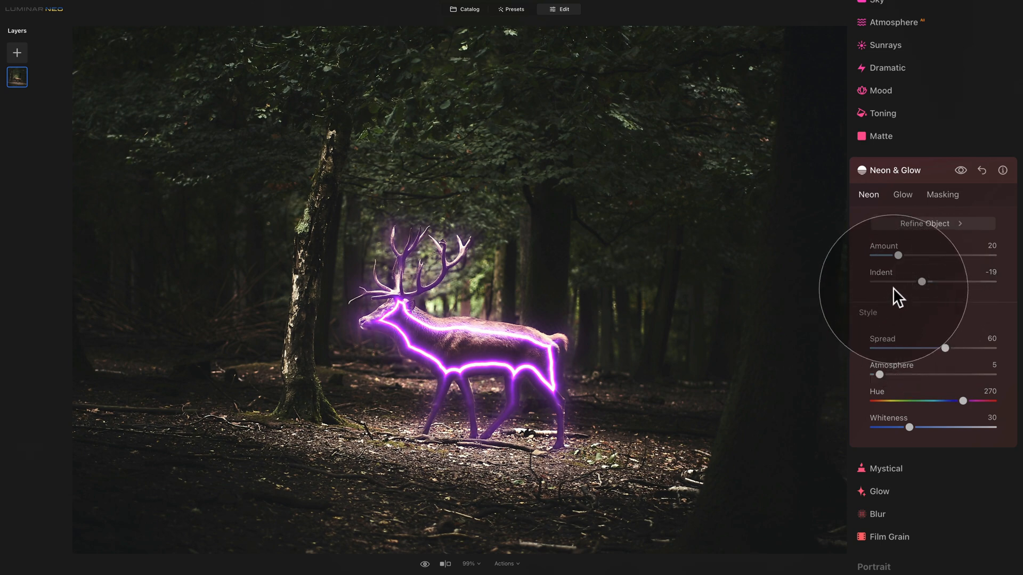
{"action": "double_click", "coordinate": [883, 271]}
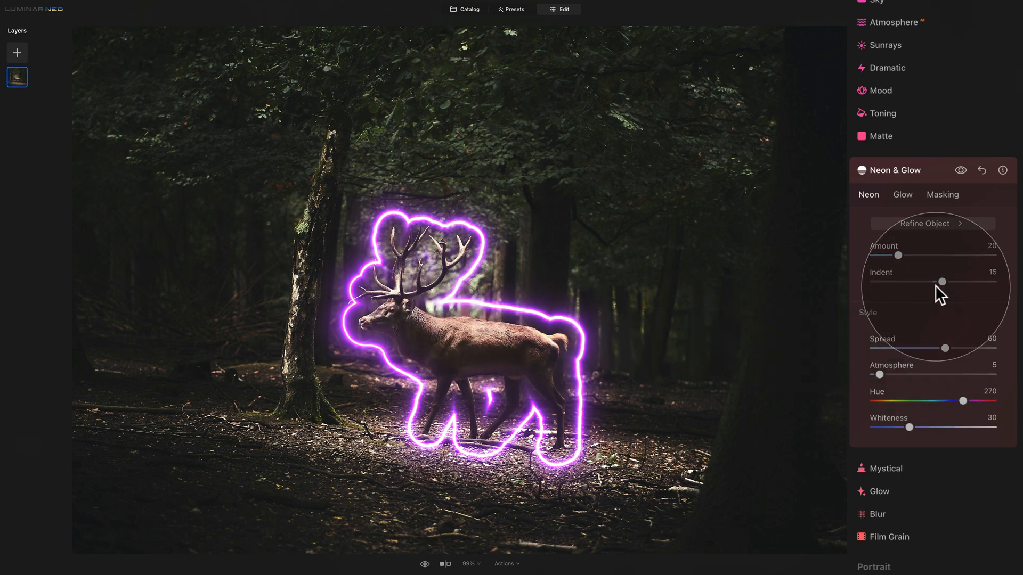
{"action": "left_click_drag", "start_coordinate": [941, 281], "coordinate": [931, 281]}
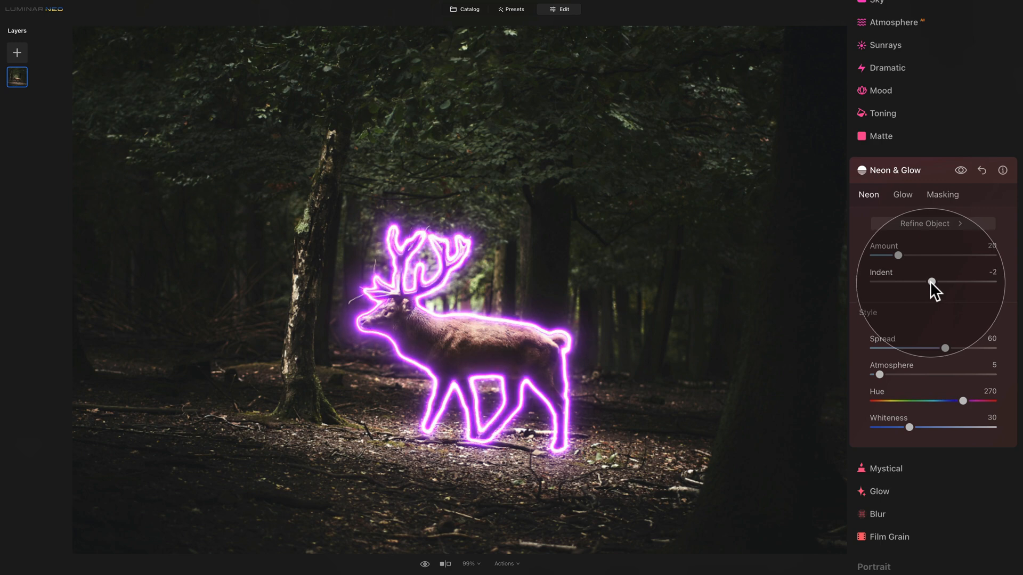
{"action": "left_click_drag", "start_coordinate": [897, 253], "coordinate": [892, 254]}
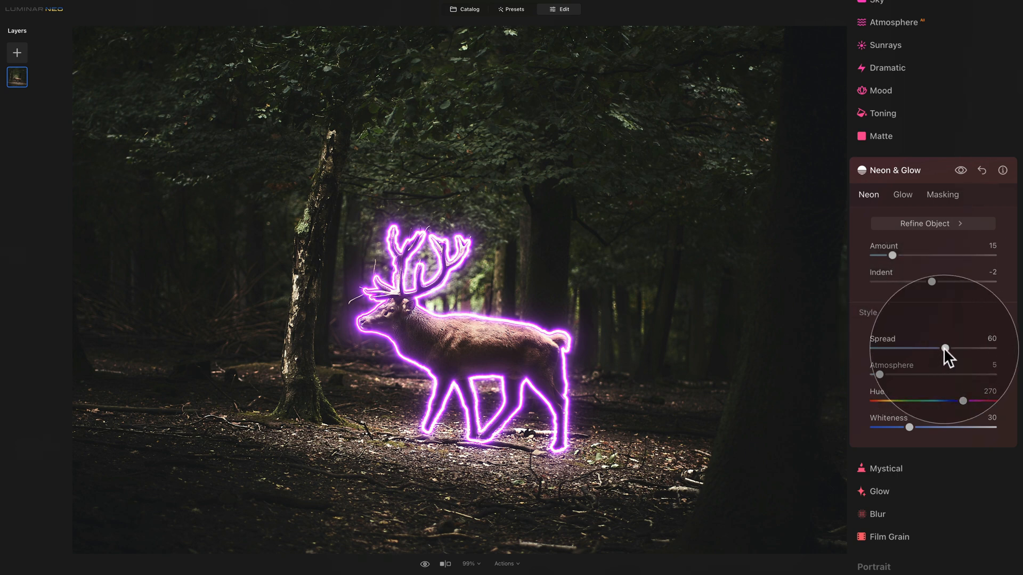
Try the neon outline's Spread at 100 and 0, and reset it to 60.
{"action": "left_click_drag", "start_coordinate": [944, 347], "coordinate": [990, 345]}
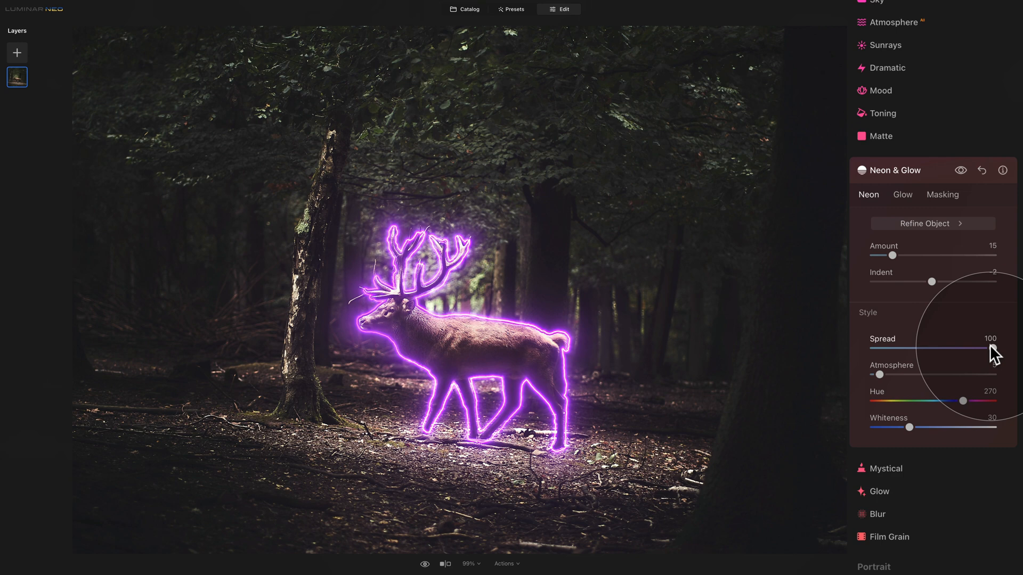
{"action": "left_click_drag", "start_coordinate": [990, 346], "coordinate": [865, 352]}
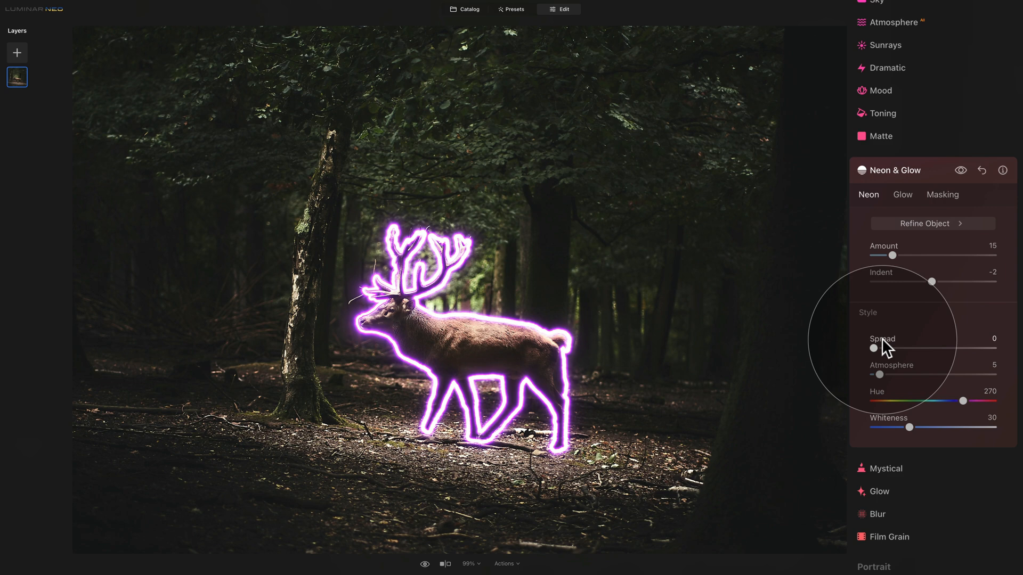
{"action": "left_click_drag", "start_coordinate": [882, 341], "coordinate": [954, 373]}
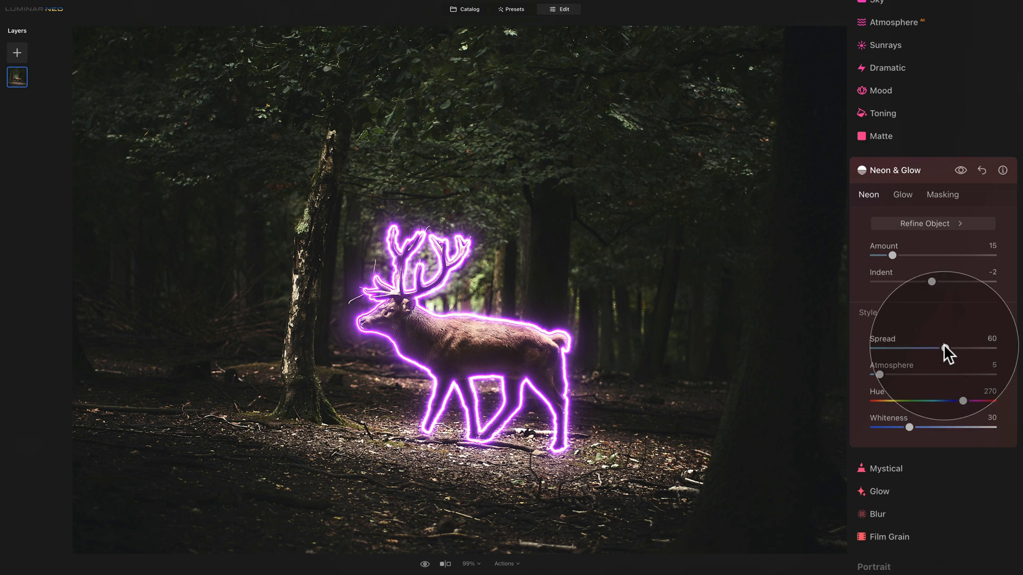
Set the neon outline's Atmosphere to 65 and its Hue to 236.
{"action": "key", "text": "ctrl+plus"}
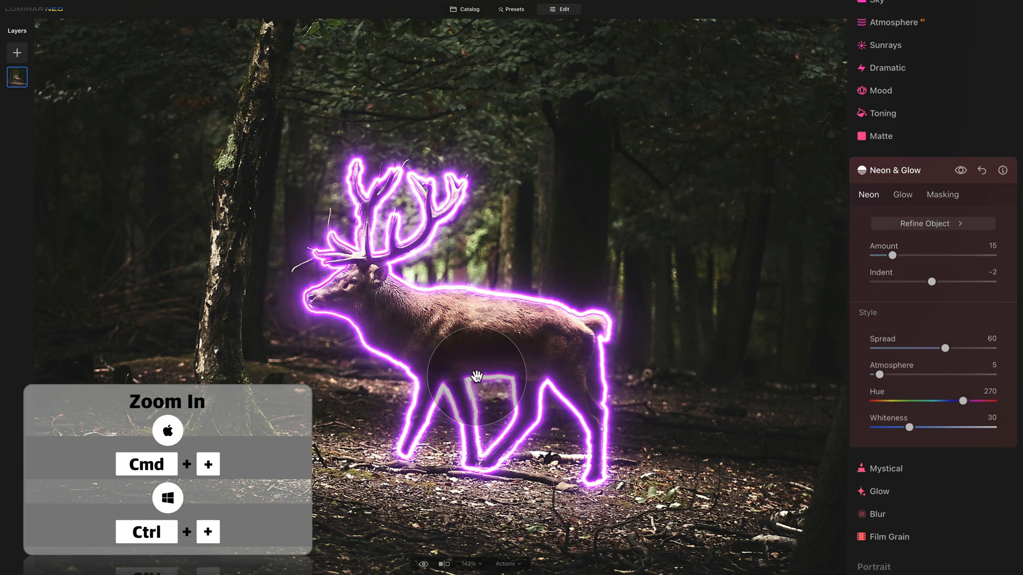
{"action": "key", "text": "ctrl+plus"}
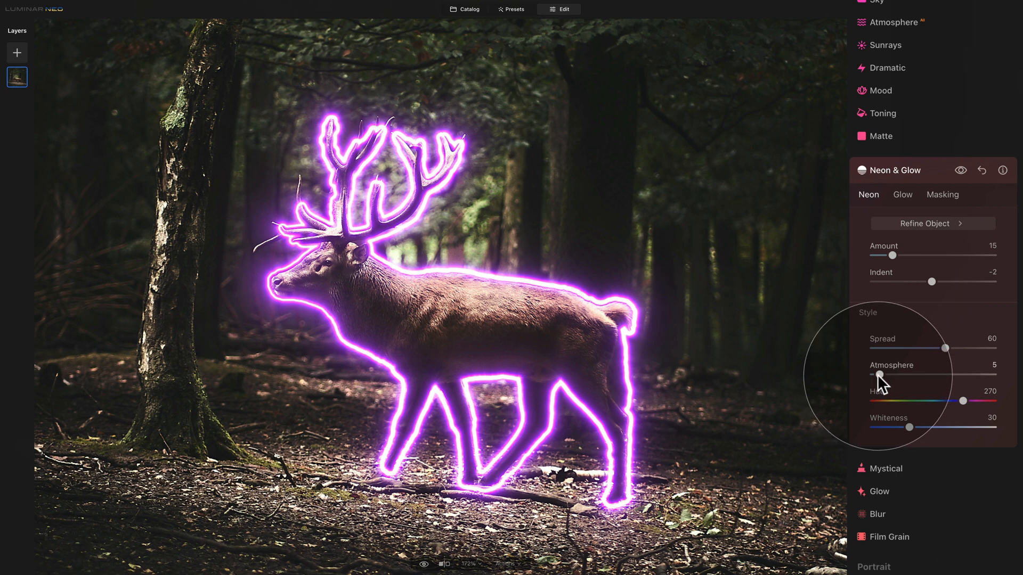
{"action": "left_click_drag", "start_coordinate": [880, 375], "coordinate": [884, 375]}
{"action": "left_click_drag", "start_coordinate": [916, 371], "coordinate": [945, 379]}
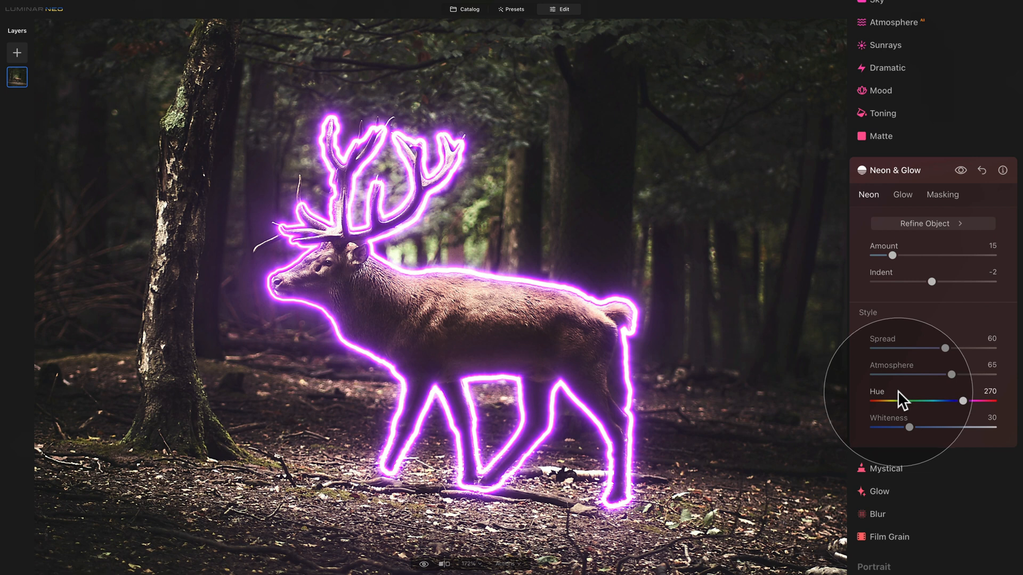
{"action": "mouse_move", "coordinate": [968, 401]}
{"action": "left_mouse_down"}
{"action": "mouse_move", "coordinate": [934, 400]}
{"action": "mouse_move", "coordinate": [951, 400]}
{"action": "left_mouse_up"}
{"action": "left_click", "coordinate": [951, 401]}
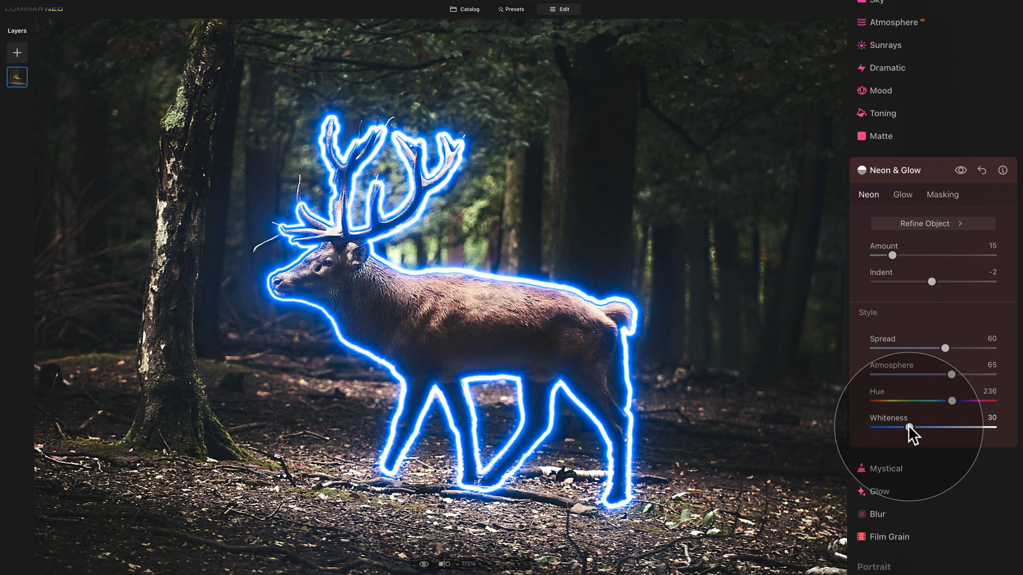
Try the neon outline's Whiteness at 0 and 100, and reset it to 30.
{"action": "left_click_drag", "start_coordinate": [909, 427], "coordinate": [874, 427]}
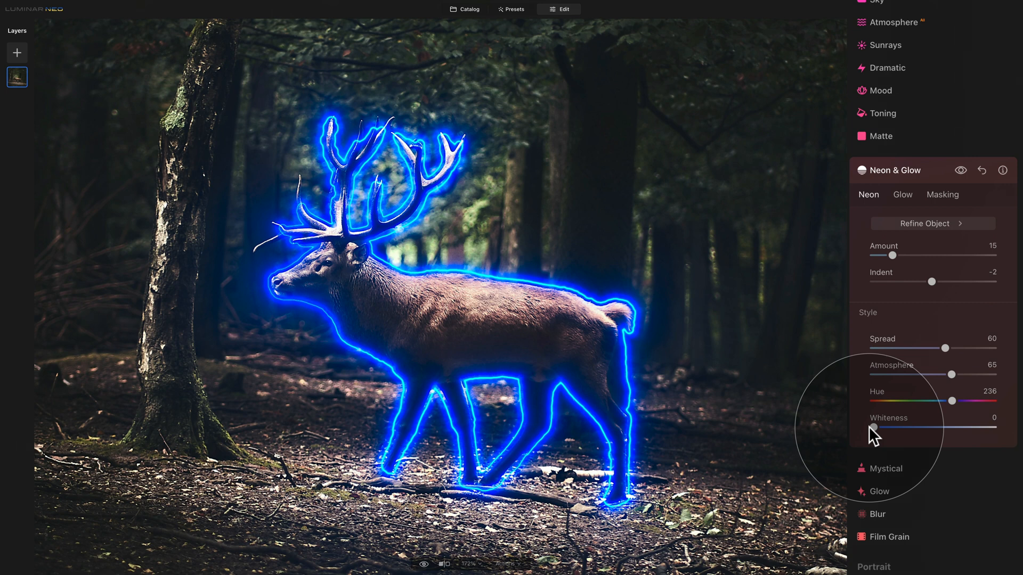
{"action": "left_click_drag", "start_coordinate": [869, 426], "coordinate": [1017, 429]}
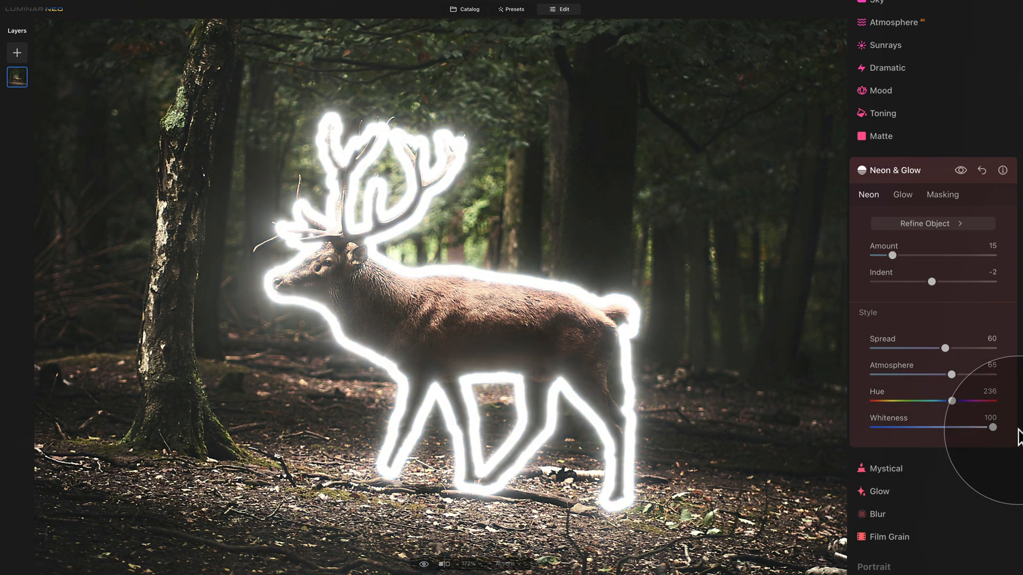
{"action": "left_click", "coordinate": [897, 418]}
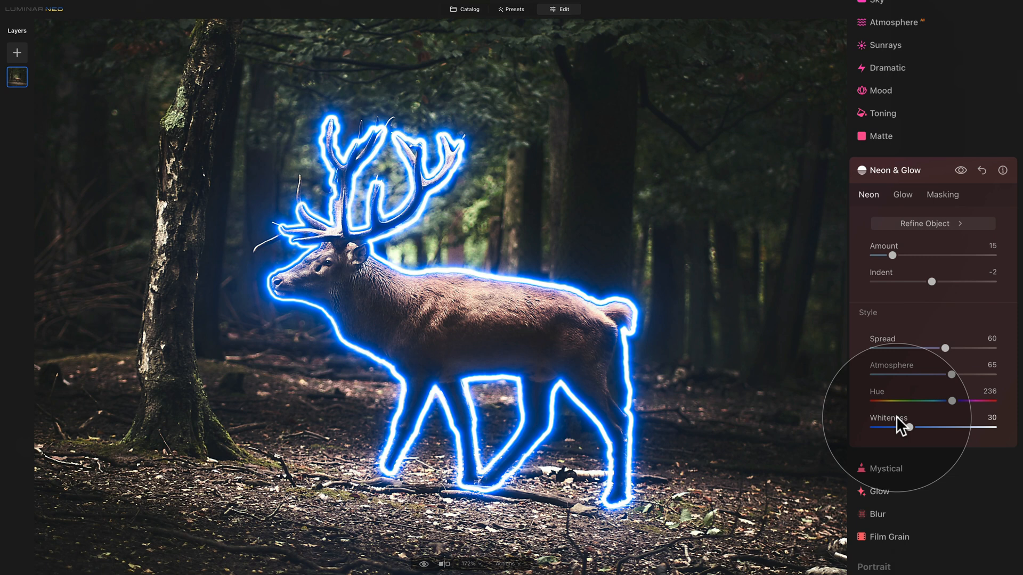
Refine the neon object by erasing the excess area behind the deer's hind leg with a brush of size 127 and softness 5.
{"action": "left_click", "coordinate": [925, 223]}
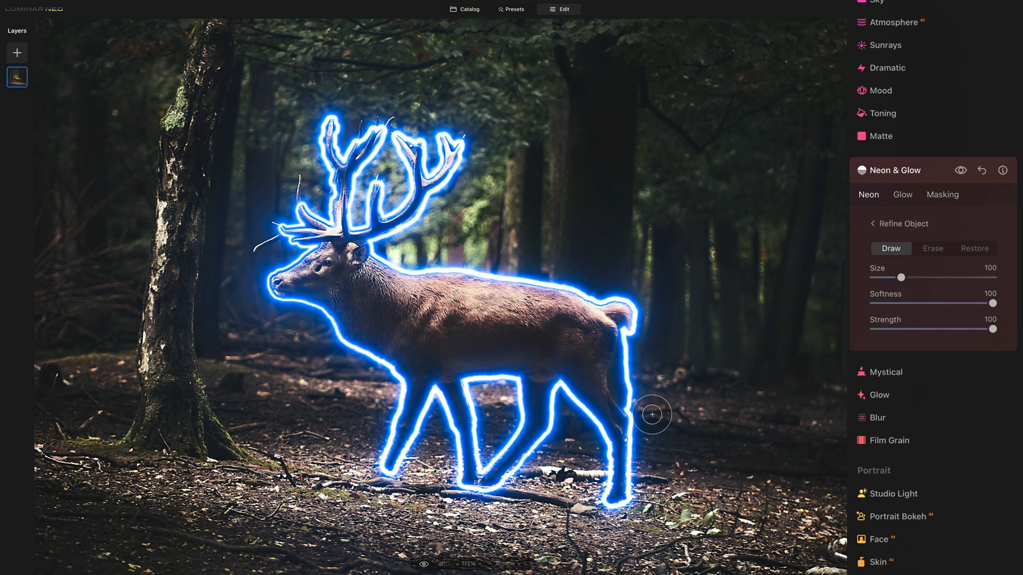
{"action": "key", "text": "super+equal"}
{"action": "key", "text": "super+equal"}
{"action": "key", "text": "super+equal"}
{"action": "key", "text": "super+equal"}
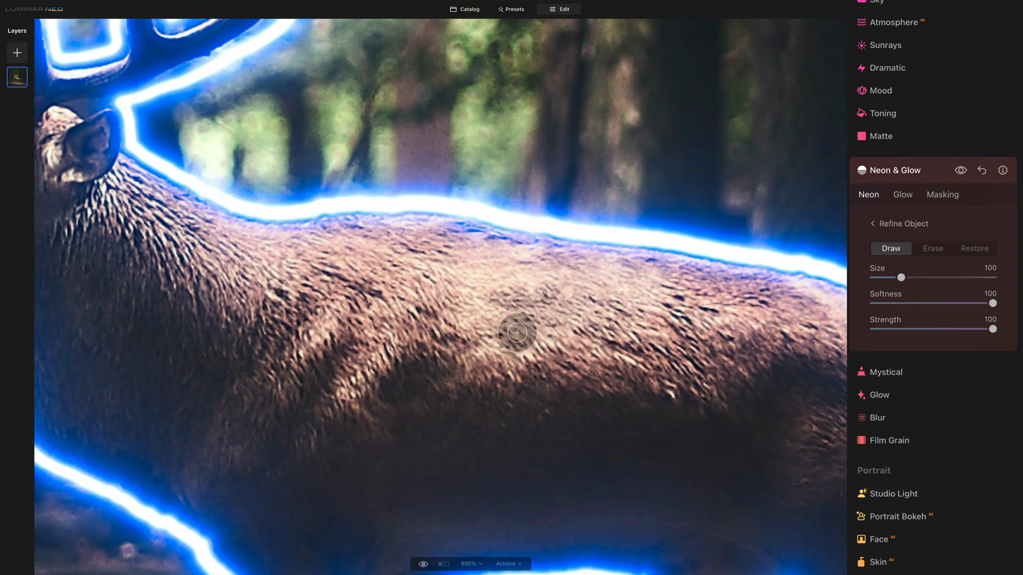
{"action": "left_click_drag", "start_coordinate": [627, 354], "coordinate": [388, 214]}
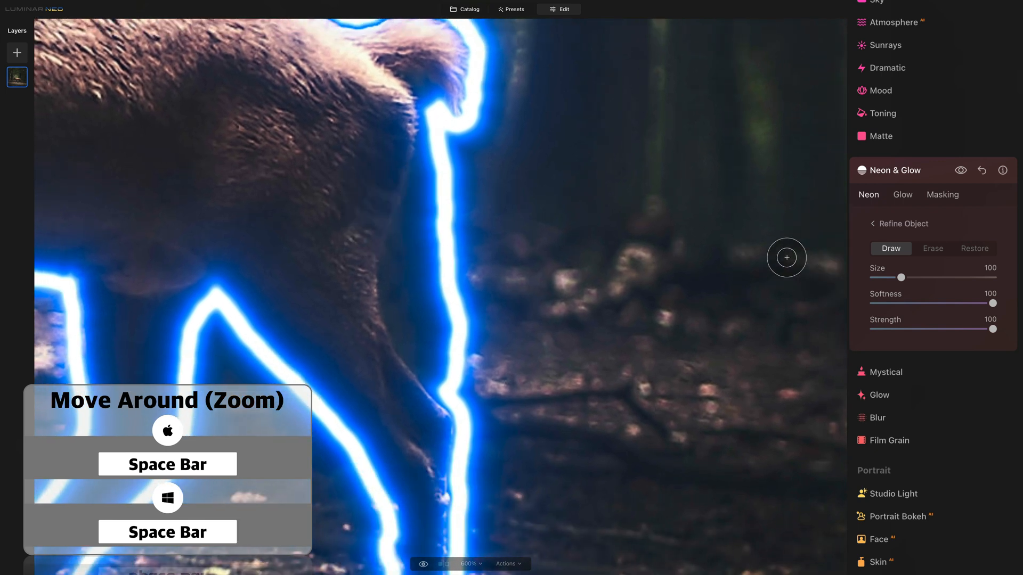
{"action": "left_click", "coordinate": [933, 249]}
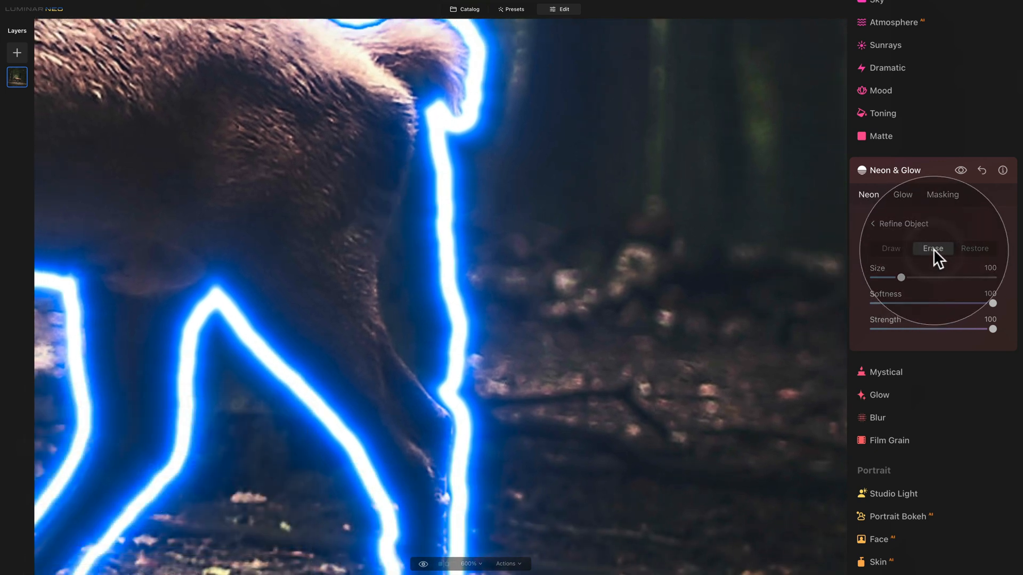
{"action": "mouse_move", "coordinate": [890, 301]}
{"action": "left_mouse_down"}
{"action": "mouse_move", "coordinate": [876, 307]}
{"action": "mouse_move", "coordinate": [912, 277]}
{"action": "left_mouse_up"}
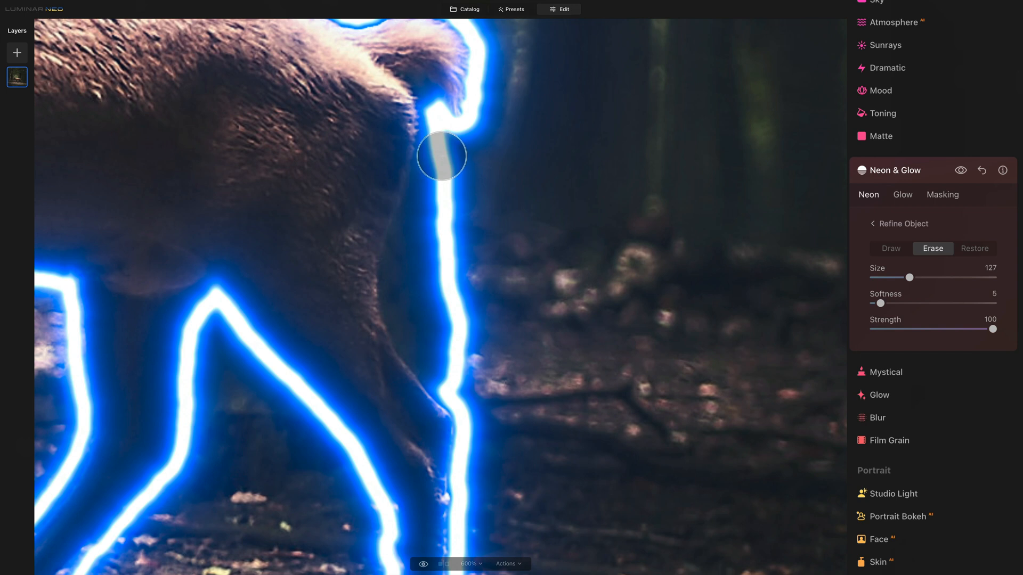
{"action": "mouse_move", "coordinate": [444, 156]}
{"action": "left_mouse_down"}
{"action": "mouse_move", "coordinate": [424, 286]}
{"action": "mouse_move", "coordinate": [434, 322]}
{"action": "mouse_move", "coordinate": [458, 361]}
{"action": "mouse_move", "coordinate": [503, 387]}
{"action": "mouse_move", "coordinate": [501, 368]}
{"action": "left_mouse_up"}
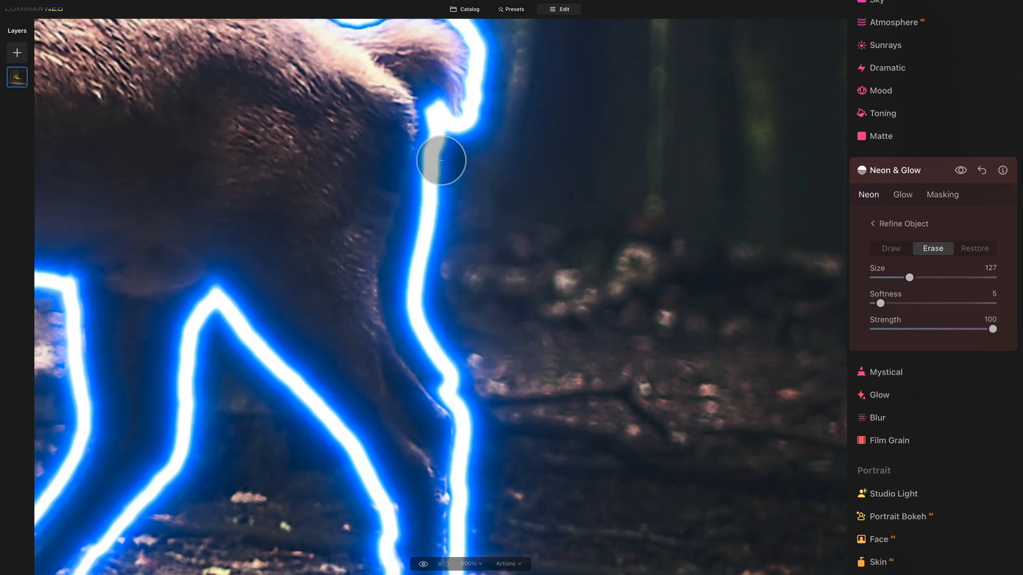
Reduce the eraser to size 78 and erase the remaining excess from below the tail down the hind leg.
{"action": "key", "text": "bracketleft"}
{"action": "key", "text": "bracketleft"}
{"action": "key", "text": "bracketleft"}
{"action": "key", "text": "bracketleft"}
{"action": "key", "text": "bracketleft"}
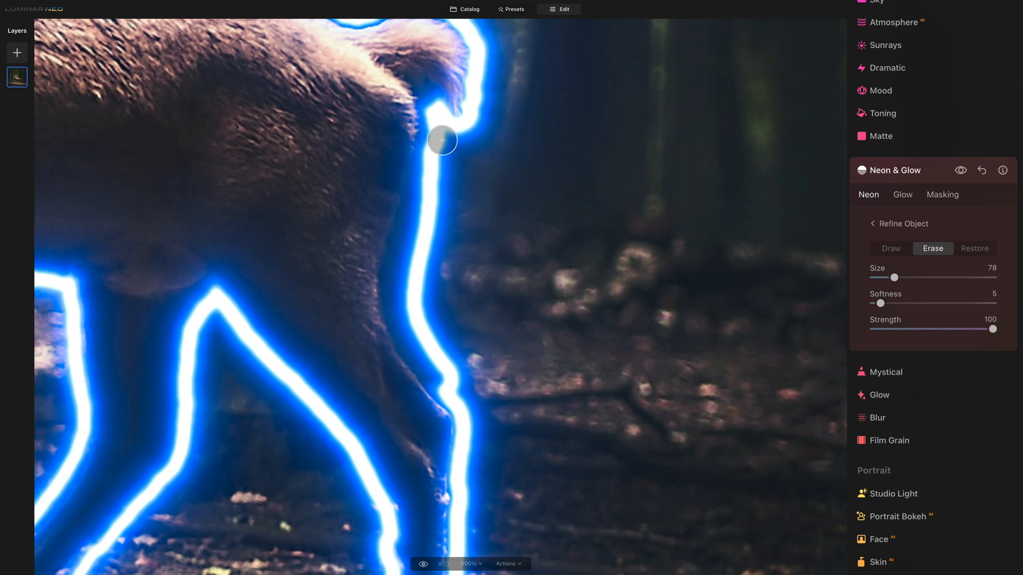
{"action": "mouse_move", "coordinate": [435, 130]}
{"action": "left_mouse_down"}
{"action": "mouse_move", "coordinate": [397, 304]}
{"action": "mouse_move", "coordinate": [425, 355]}
{"action": "mouse_move", "coordinate": [457, 384]}
{"action": "left_mouse_up"}
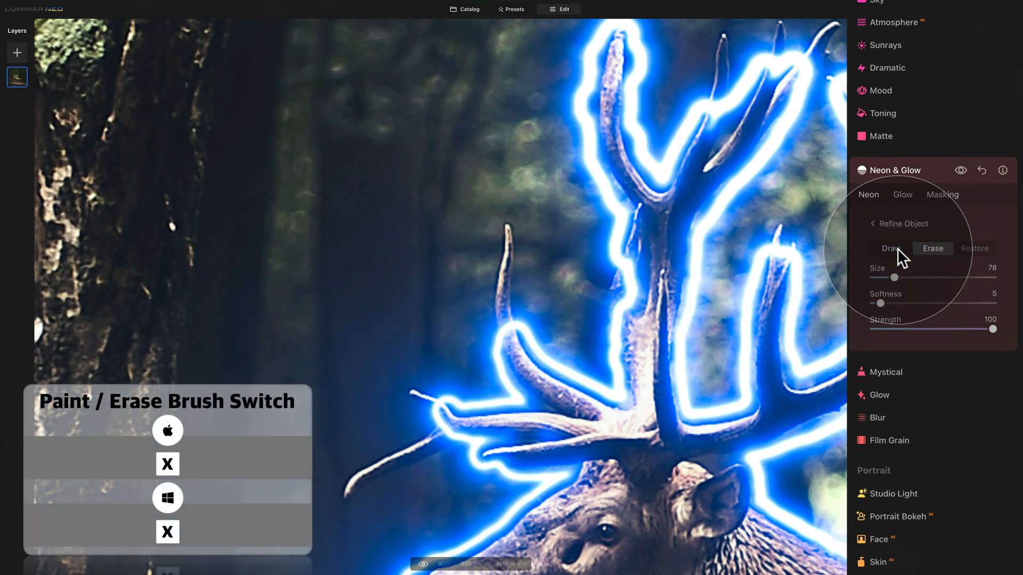
Draw the foremost upright antler tine into the neon object, from tip to base, with a brush of size 30.
{"action": "key", "text": "x"}
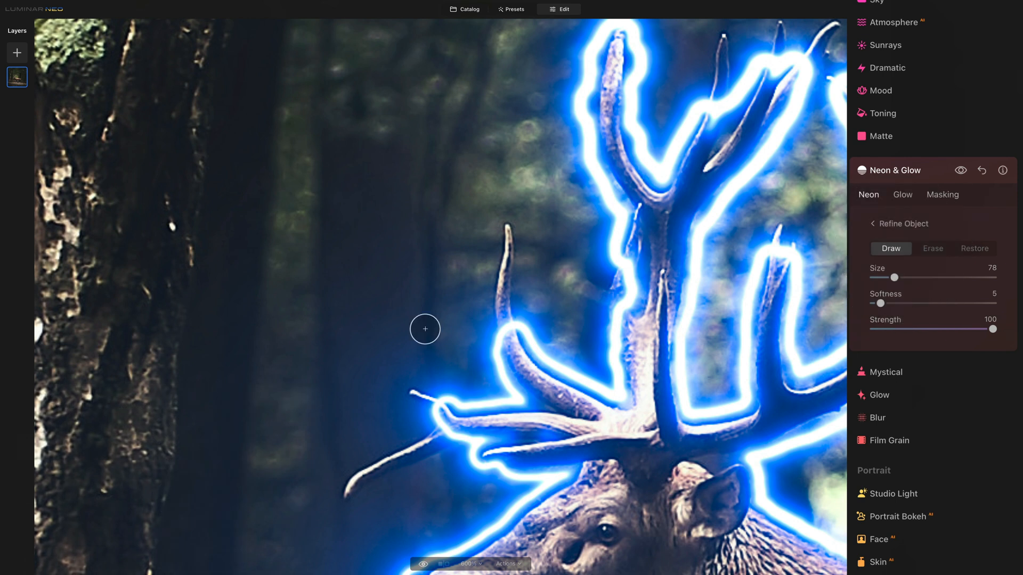
{"action": "key", "text": "bracketleft"}
{"action": "key", "text": "bracketleft"}
{"action": "key", "text": "bracketright"}
{"action": "key", "text": "bracketleft"}
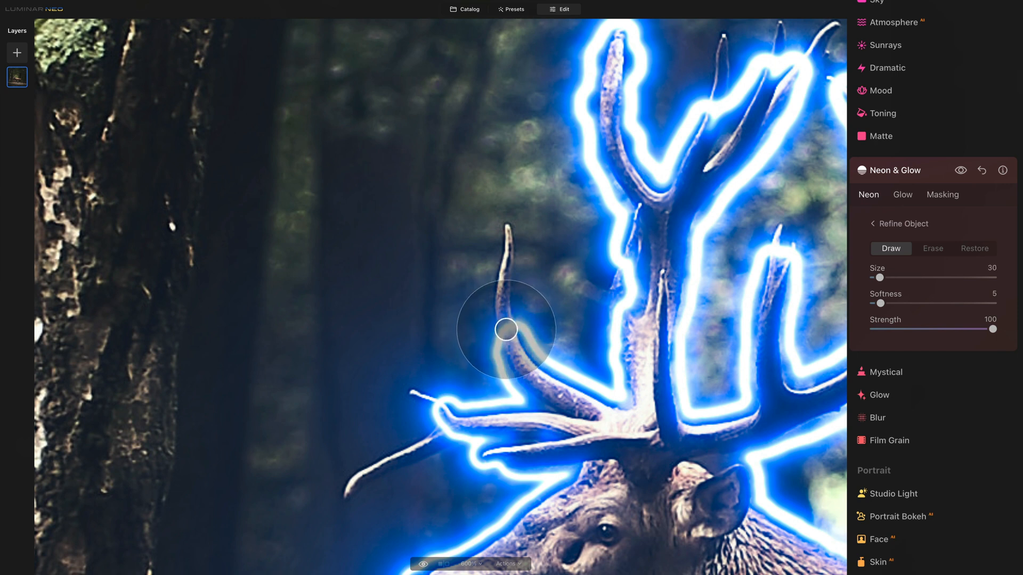
{"action": "left_click_drag", "start_coordinate": [507, 333], "coordinate": [506, 228]}
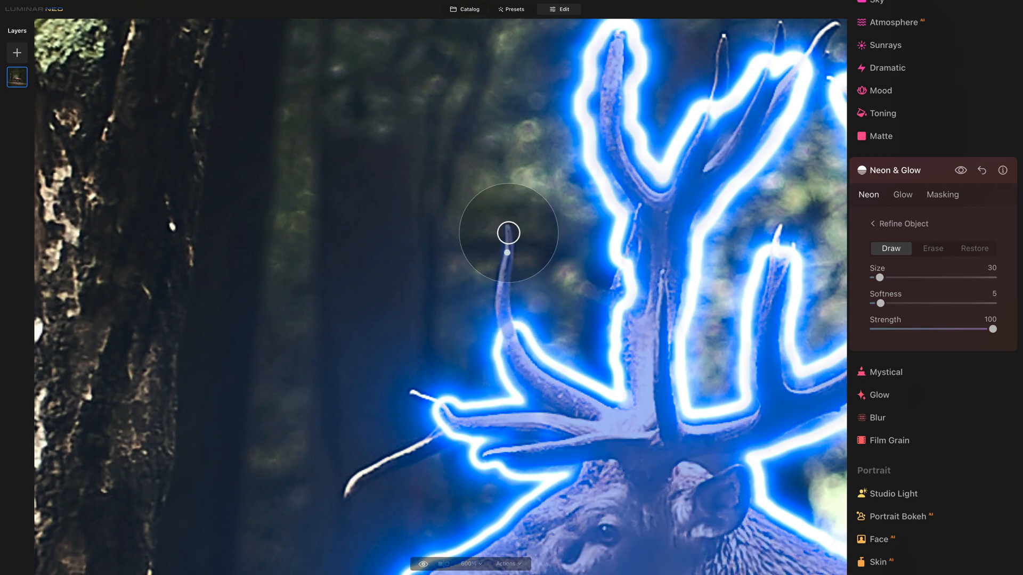
{"action": "mouse_move", "coordinate": [504, 341]}
{"action": "left_mouse_down"}
{"action": "mouse_move", "coordinate": [523, 385]}
{"action": "mouse_move", "coordinate": [548, 393]}
{"action": "left_mouse_up"}
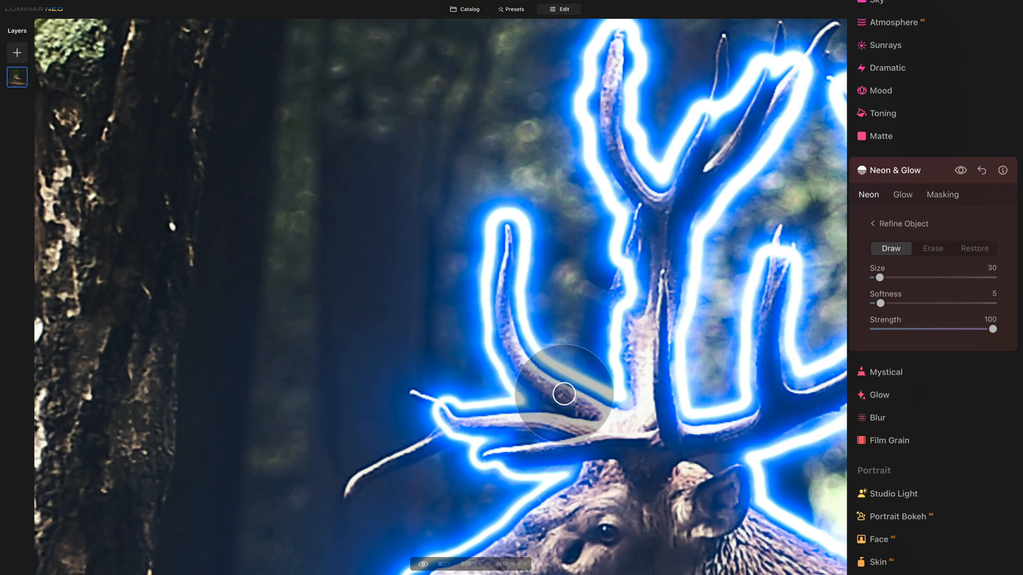
Erase the excess along the outer edge of the foremost upright tine with the size 30 brush.
{"action": "left_click", "coordinate": [933, 249]}
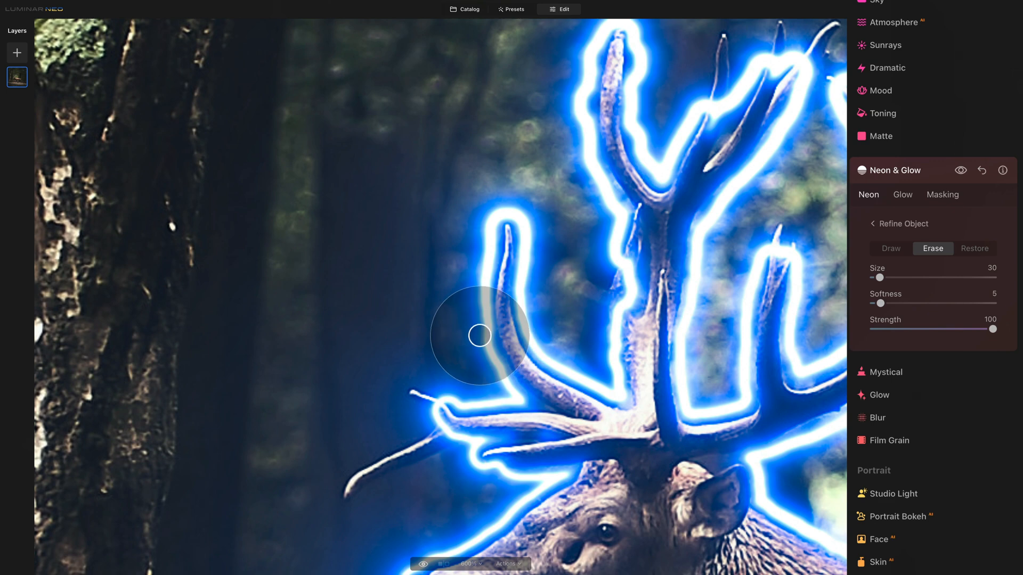
{"action": "left_click_drag", "start_coordinate": [478, 333], "coordinate": [506, 398]}
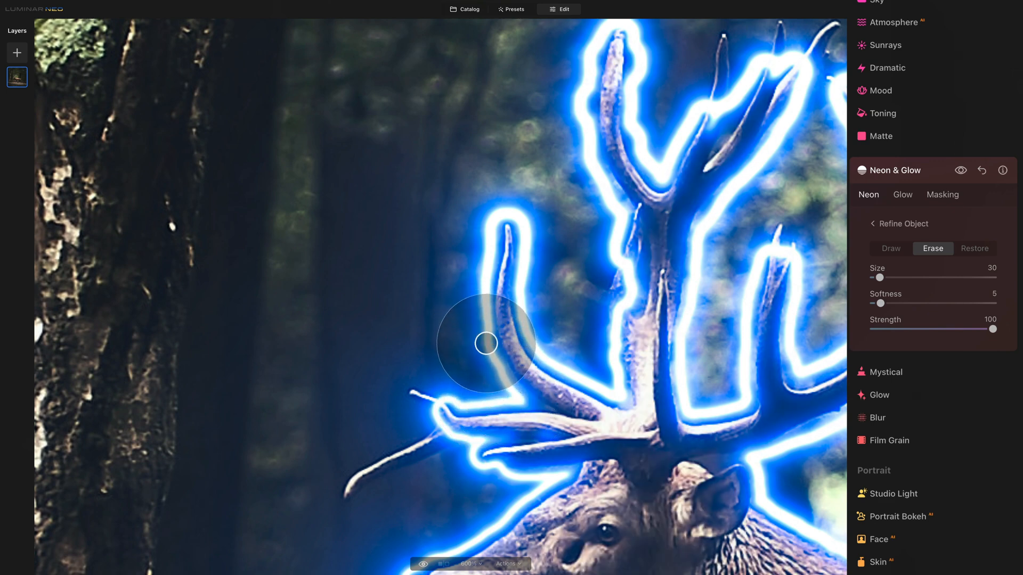
{"action": "mouse_move", "coordinate": [486, 339]}
{"action": "left_mouse_down"}
{"action": "mouse_move", "coordinate": [488, 394]}
{"action": "mouse_move", "coordinate": [490, 334]}
{"action": "mouse_move", "coordinate": [499, 372]}
{"action": "mouse_move", "coordinate": [491, 335]}
{"action": "mouse_move", "coordinate": [500, 367]}
{"action": "left_mouse_up"}
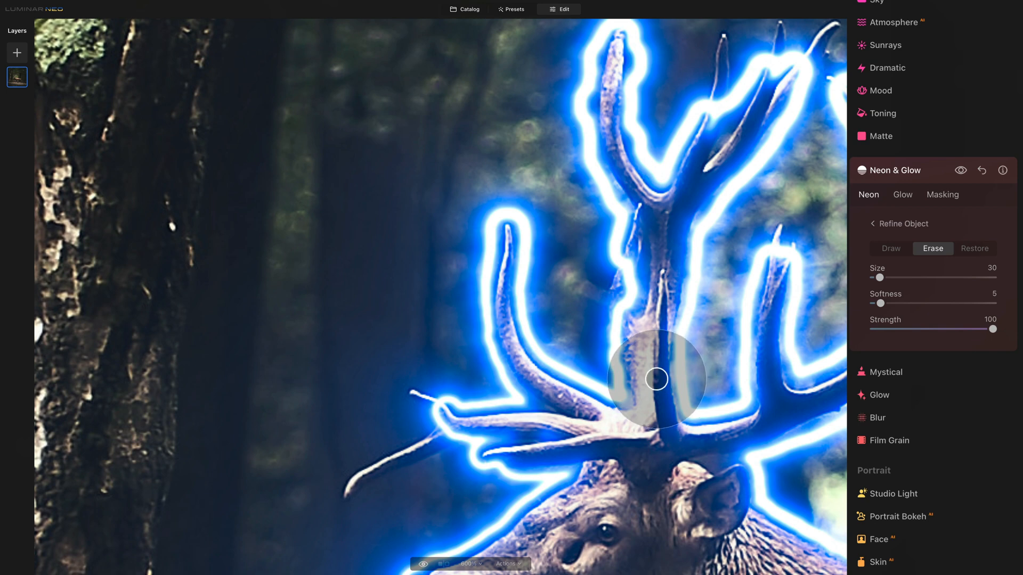
Draw the two thin tine tips in front of the deer's forehead into the neon object.
{"action": "left_click", "coordinate": [890, 248]}
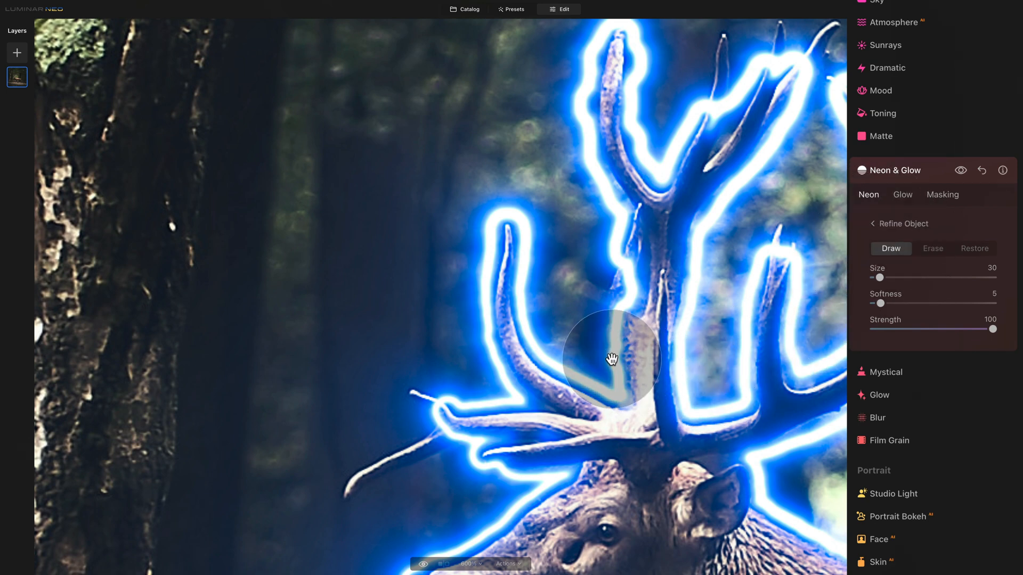
{"action": "left_click_drag", "start_coordinate": [612, 359], "coordinate": [681, 262]}
{"action": "left_click_drag", "start_coordinate": [522, 347], "coordinate": [518, 337]}
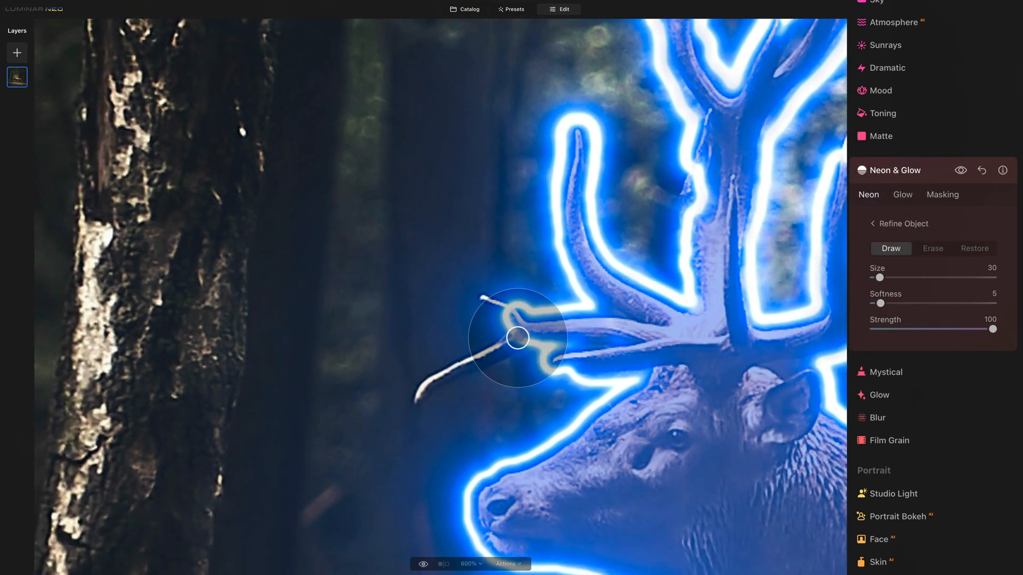
{"action": "mouse_move", "coordinate": [463, 366]}
{"action": "left_mouse_down"}
{"action": "mouse_move", "coordinate": [430, 377]}
{"action": "mouse_move", "coordinate": [418, 394]}
{"action": "left_mouse_up"}
{"action": "mouse_move", "coordinate": [506, 304]}
{"action": "left_mouse_down"}
{"action": "mouse_move", "coordinate": [513, 311]}
{"action": "mouse_move", "coordinate": [479, 296]}
{"action": "left_mouse_up"}
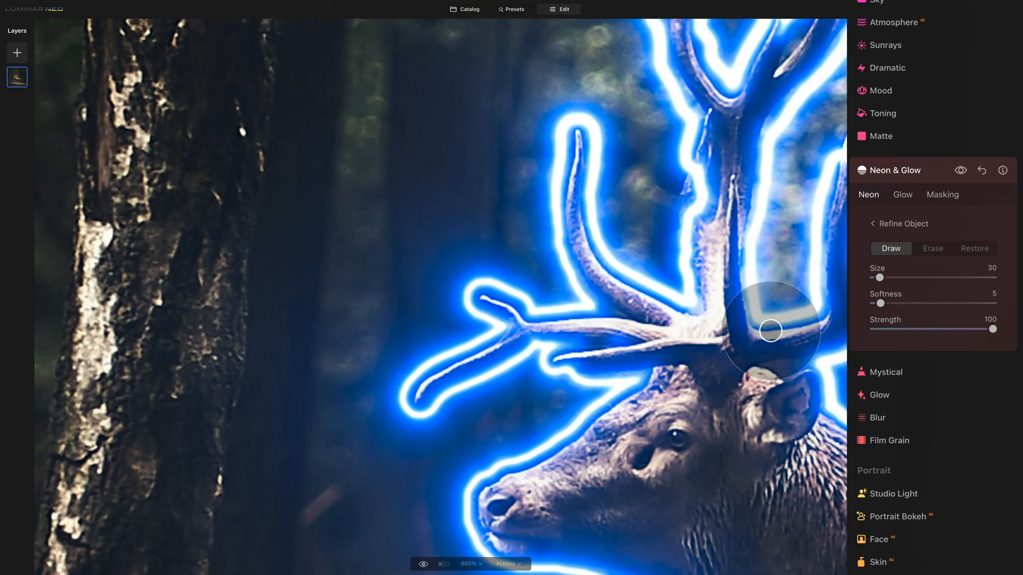
Draw the missing second tine at the top of the front antler into the neon object.
{"action": "mouse_move", "coordinate": [773, 162]}
{"action": "left_mouse_down"}
{"action": "mouse_move", "coordinate": [473, 289]}
{"action": "mouse_move", "coordinate": [406, 181]}
{"action": "mouse_move", "coordinate": [483, 292]}
{"action": "mouse_move", "coordinate": [513, 304]}
{"action": "mouse_move", "coordinate": [486, 338]}
{"action": "left_mouse_up"}
{"action": "left_click_drag", "start_coordinate": [473, 129], "coordinate": [487, 167]}
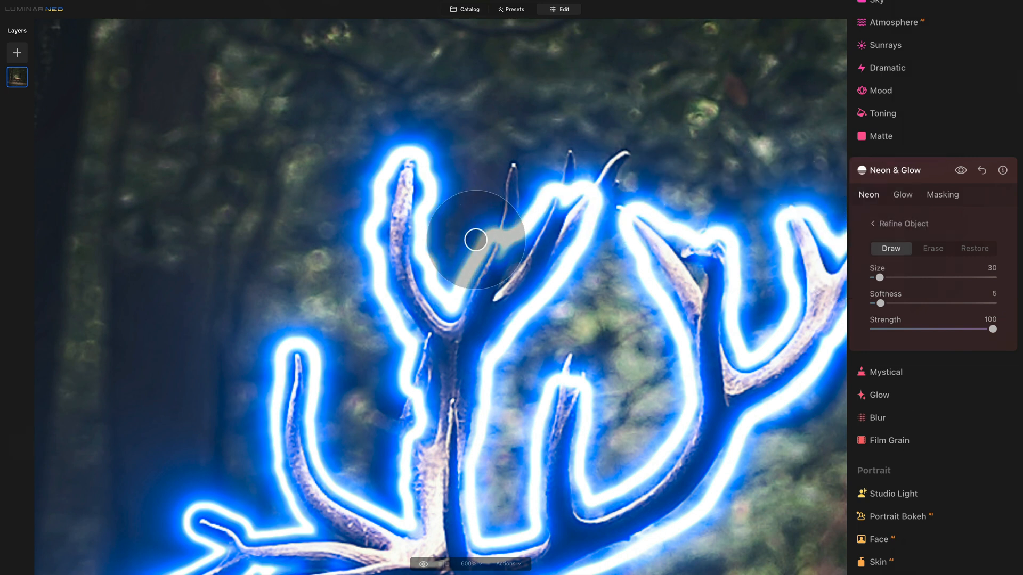
{"action": "mouse_move", "coordinate": [505, 245]}
{"action": "left_mouse_down"}
{"action": "mouse_move", "coordinate": [512, 169]}
{"action": "mouse_move", "coordinate": [511, 201]}
{"action": "mouse_move", "coordinate": [558, 246]}
{"action": "left_mouse_up"}
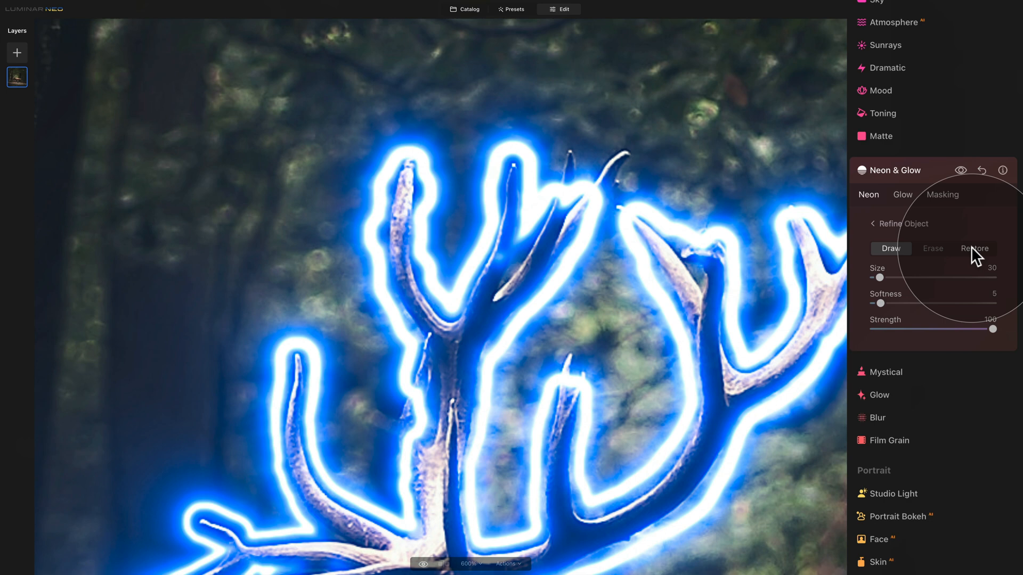
Erase the forked tip of the rear antler from the neon object with a brush of size 130.
{"action": "mouse_move", "coordinate": [657, 309]}
{"action": "left_mouse_down"}
{"action": "mouse_move", "coordinate": [503, 294]}
{"action": "mouse_move", "coordinate": [462, 339]}
{"action": "left_mouse_up"}
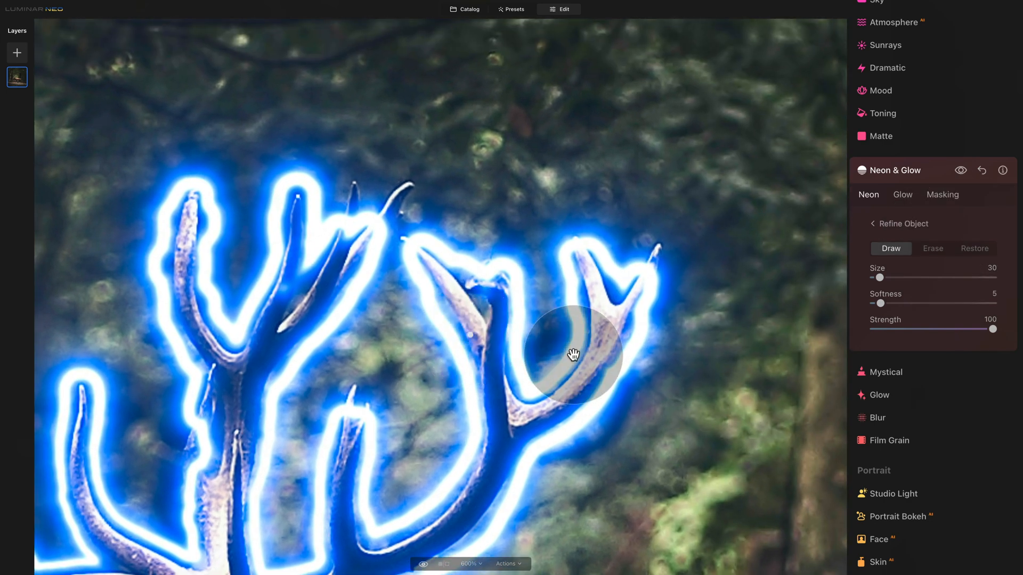
{"action": "left_click", "coordinate": [934, 248]}
{"action": "key", "text": "bracketright"}
{"action": "key", "text": "bracketright"}
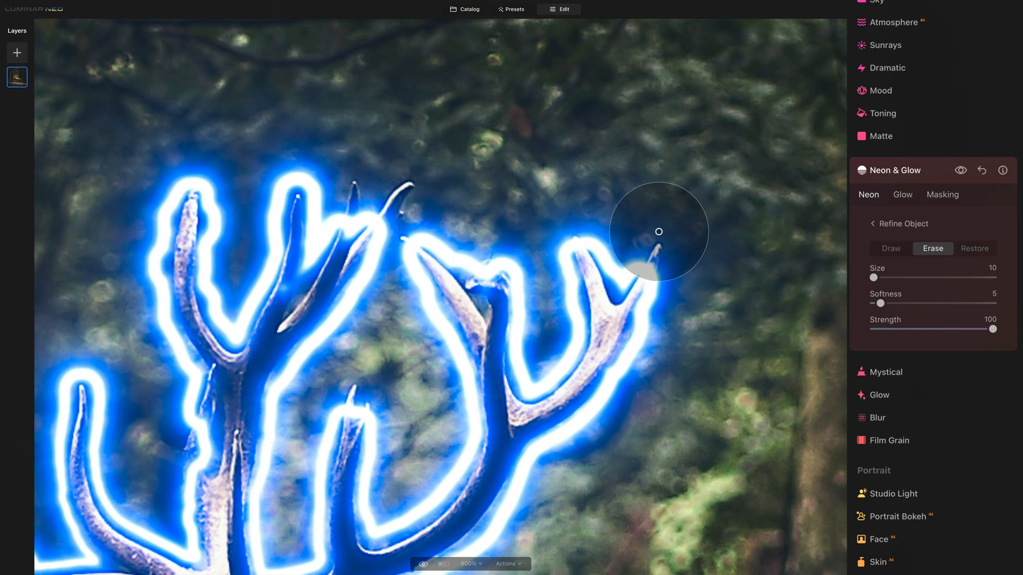
{"action": "key", "text": "bracketright"}
{"action": "key", "text": "bracketright"}
{"action": "key", "text": "bracketright"}
{"action": "key", "text": "bracketright"}
{"action": "key", "text": "bracketright"}
{"action": "key", "text": "bracketright"}
{"action": "key", "text": "bracketright"}
{"action": "key", "text": "bracketright"}
{"action": "key", "text": "bracketright"}
{"action": "key", "text": "bracketright"}
{"action": "left_click_drag", "start_coordinate": [580, 214], "coordinate": [673, 385]}
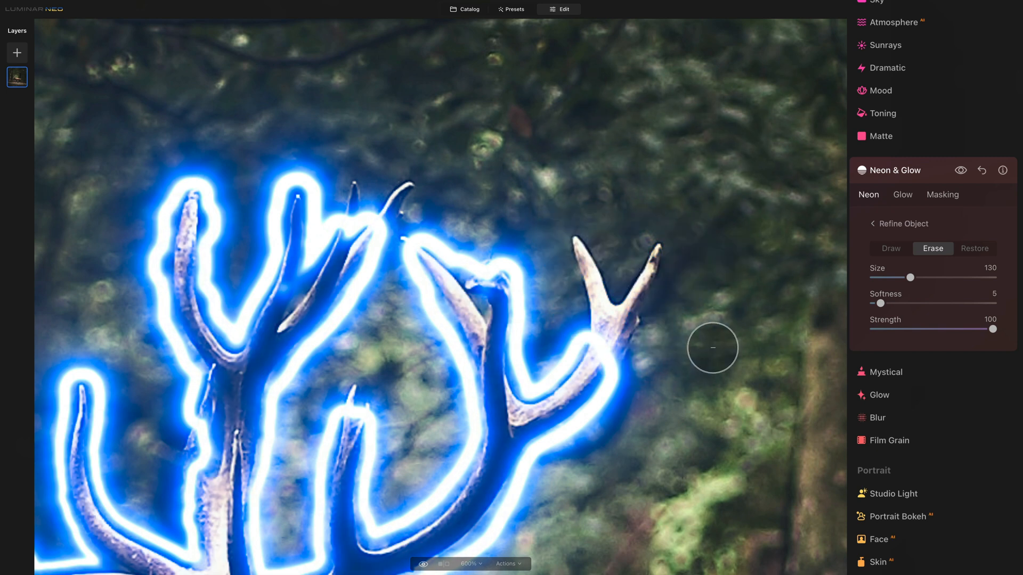
Restore the original object selection on the rear antler's forked tip with the Restore brush.
{"action": "left_click", "coordinate": [892, 249]}
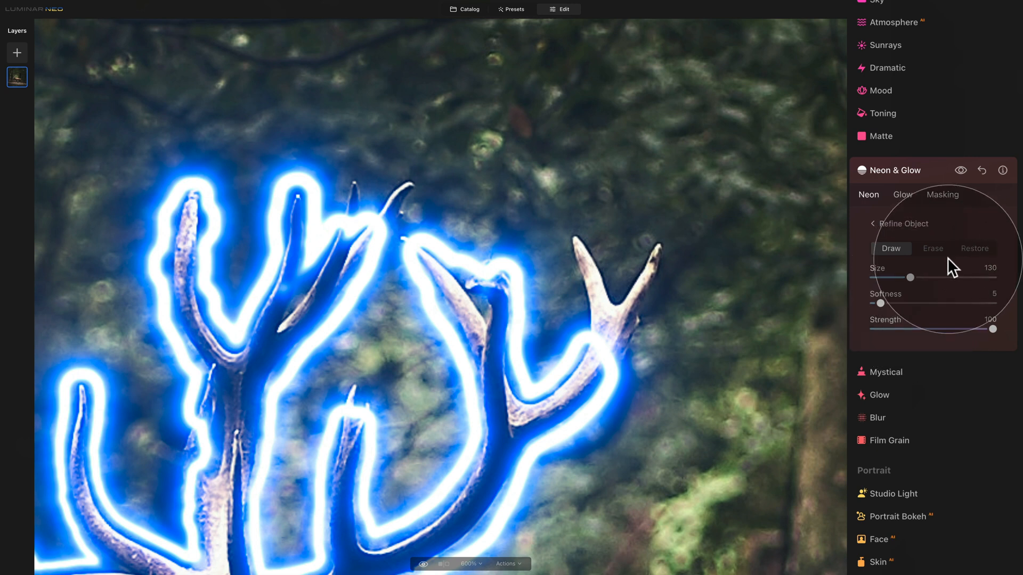
{"action": "left_click", "coordinate": [967, 248]}
{"action": "mouse_move", "coordinate": [566, 263]}
{"action": "left_mouse_down"}
{"action": "mouse_move", "coordinate": [566, 216]}
{"action": "mouse_move", "coordinate": [620, 370]}
{"action": "left_mouse_up"}
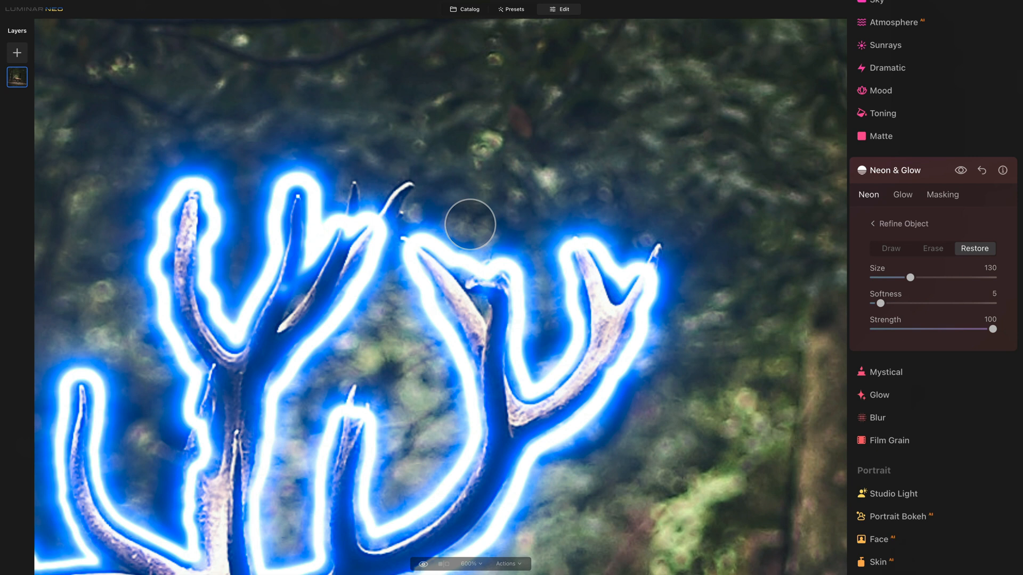
Finish refining the neon object and switch to the Inner glow settings.
{"action": "left_click", "coordinate": [912, 223]}
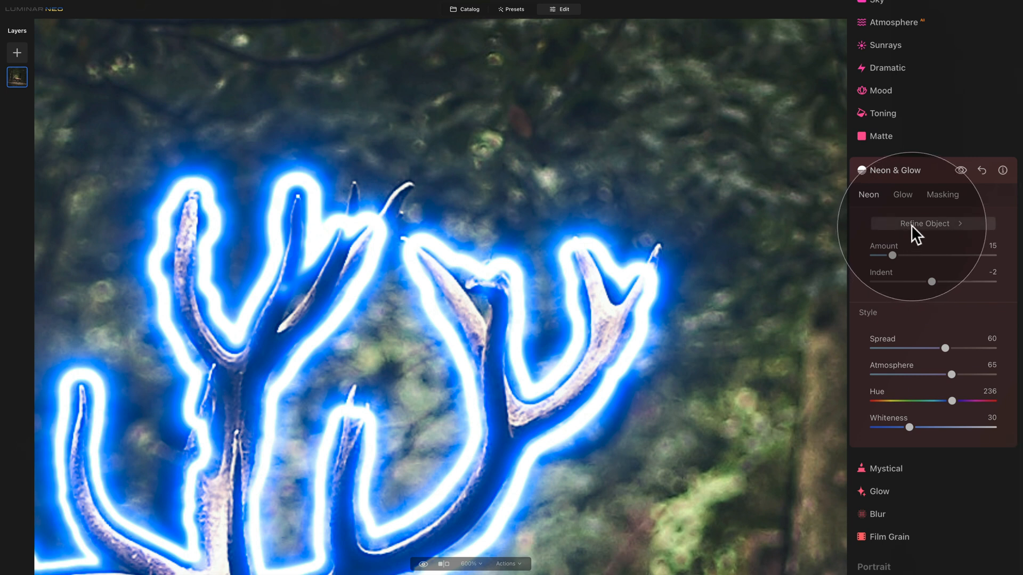
{"action": "left_click", "coordinate": [906, 195]}
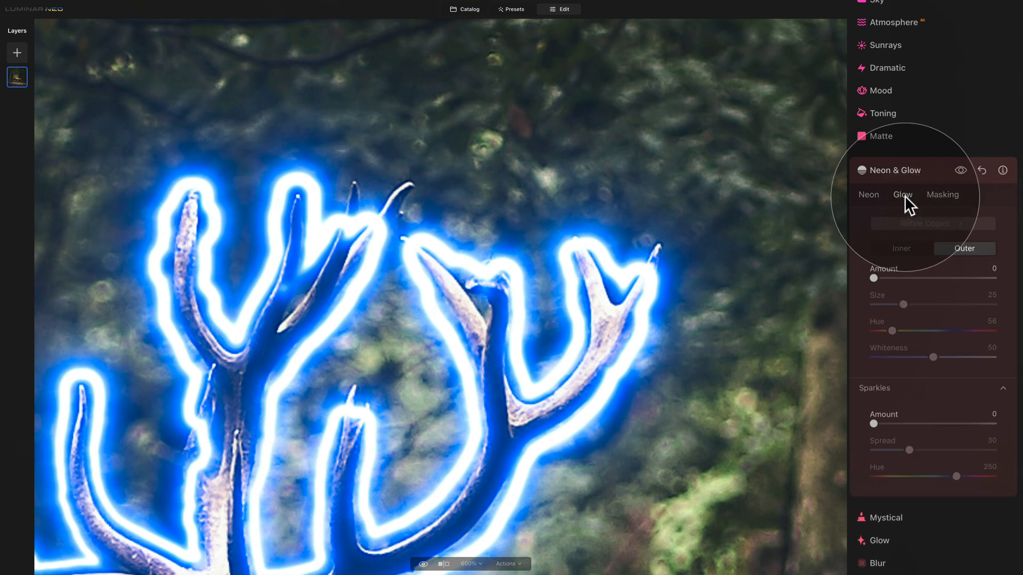
{"action": "left_click", "coordinate": [876, 195]}
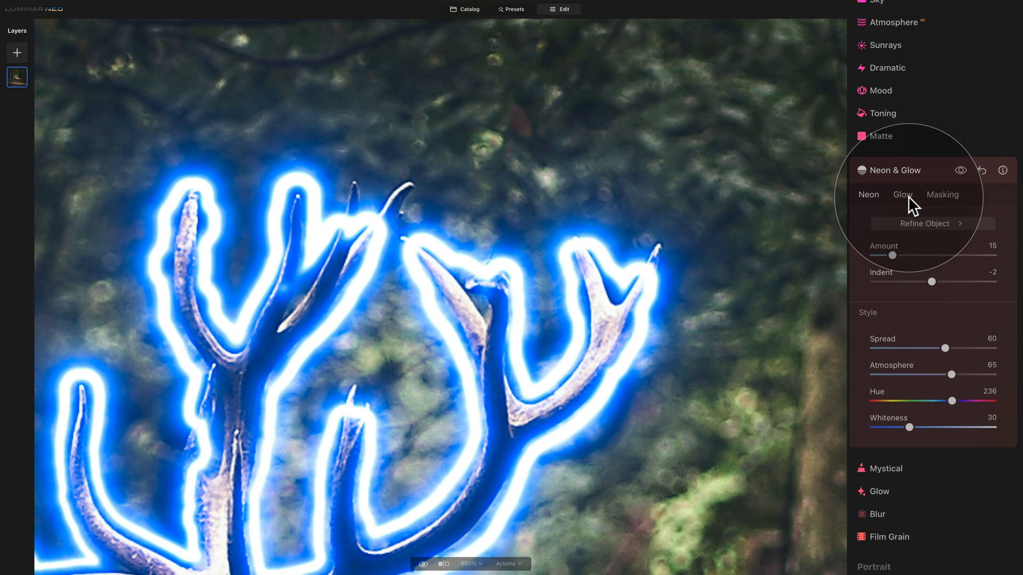
{"action": "left_click", "coordinate": [584, 236]}
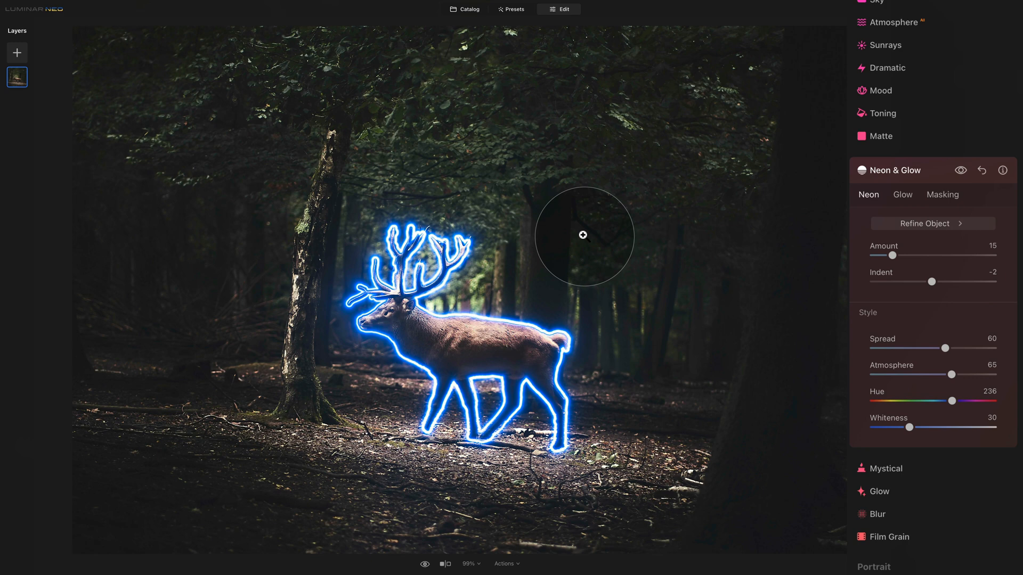
{"action": "left_click", "coordinate": [906, 195]}
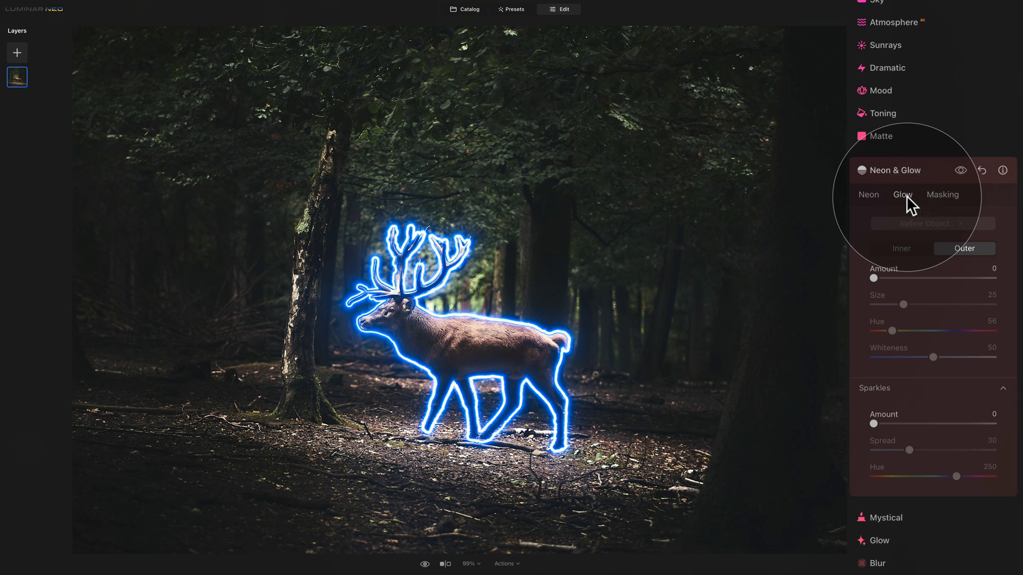
{"action": "left_click", "coordinate": [909, 246]}
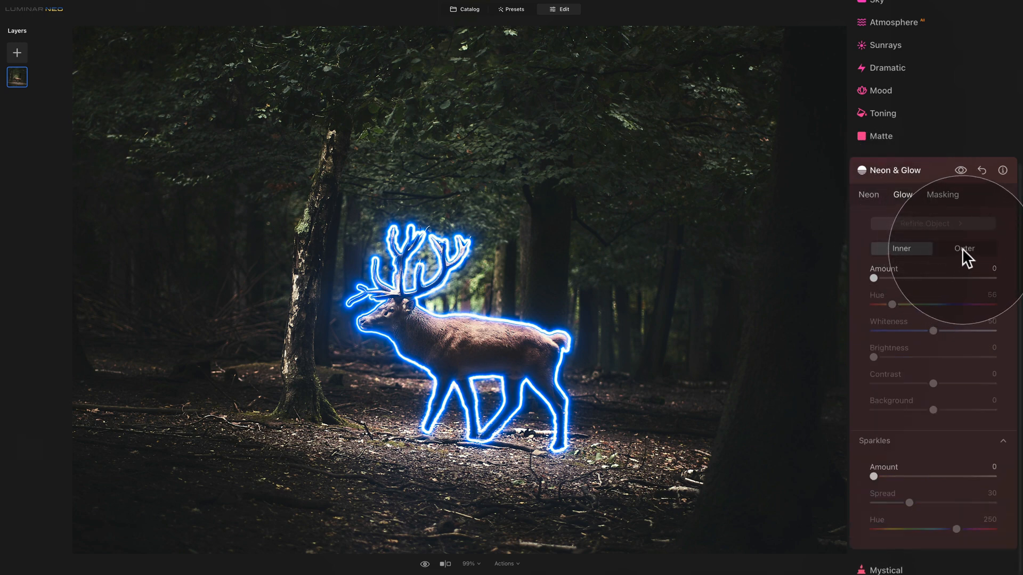
{"action": "left_click", "coordinate": [963, 249]}
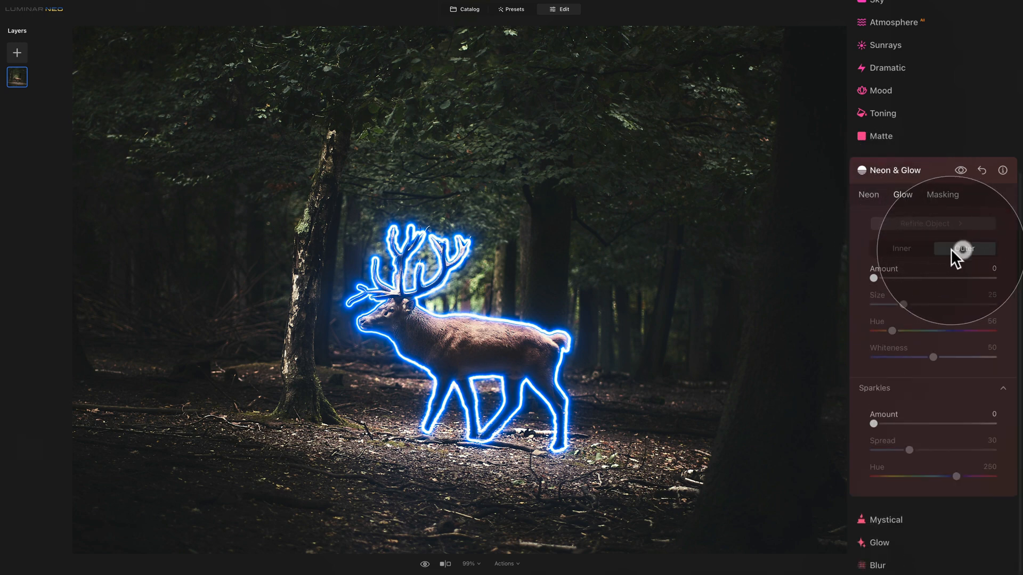
{"action": "left_click", "coordinate": [906, 246]}
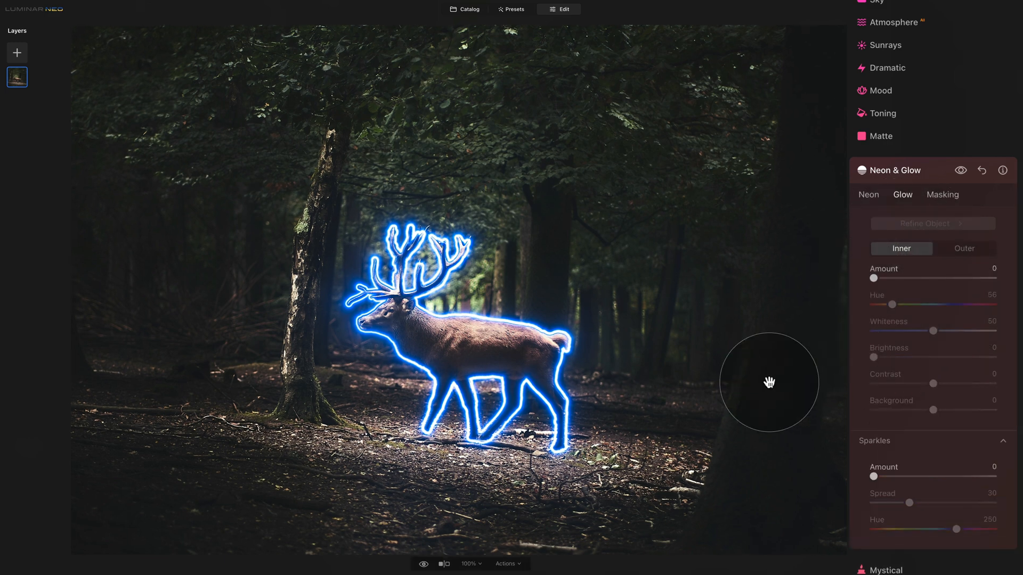
Set the inner glow's Amount to 53 and its Hue to 228.
{"action": "key", "text": "ctrl+equal"}
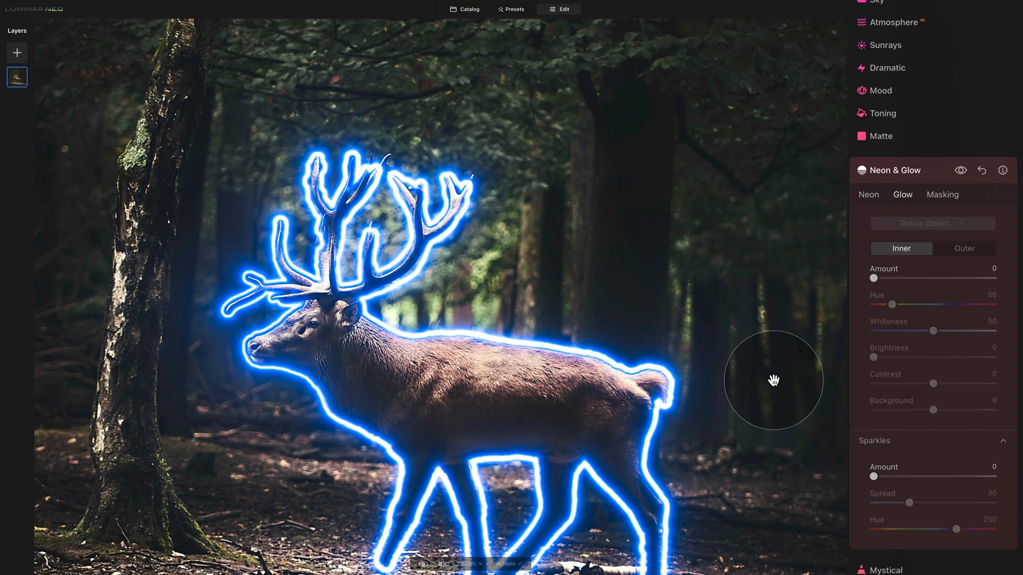
{"action": "key", "text": "ctrl+minus"}
{"action": "key", "text": "ctrl+equal"}
{"action": "left_click_drag", "start_coordinate": [682, 362], "coordinate": [633, 292]}
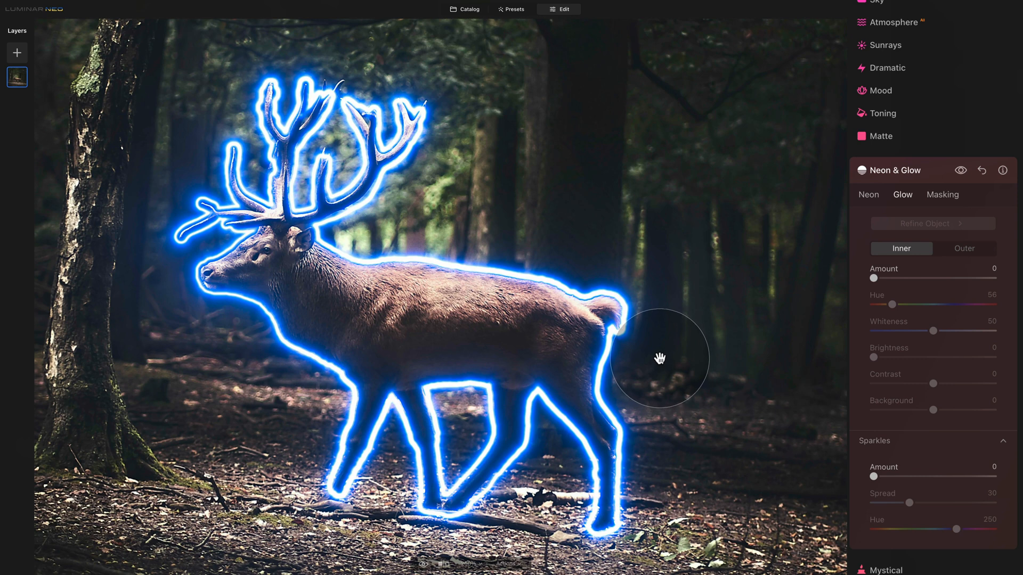
{"action": "left_click_drag", "start_coordinate": [875, 277], "coordinate": [940, 276]}
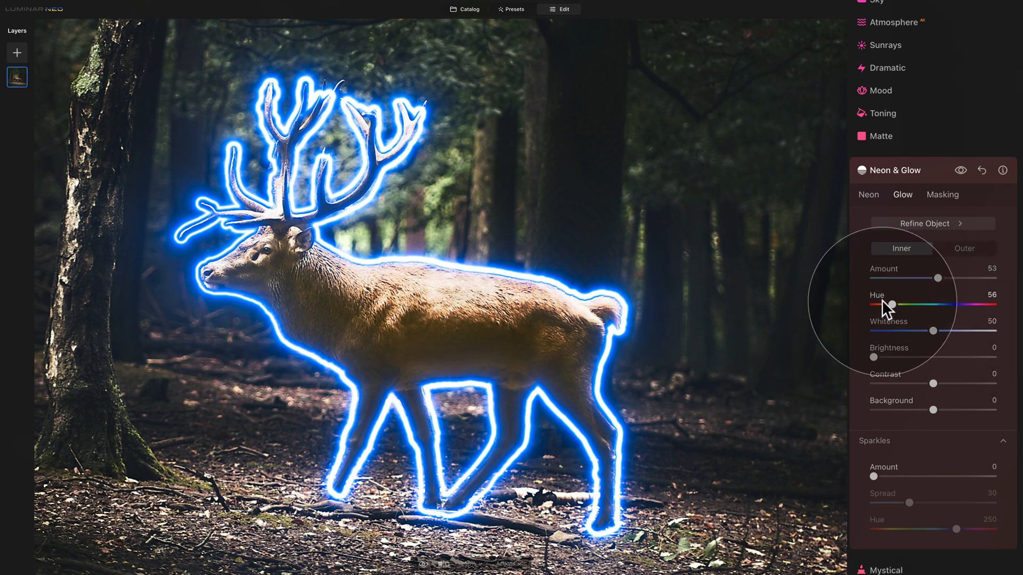
{"action": "left_click_drag", "start_coordinate": [892, 303], "coordinate": [951, 309]}
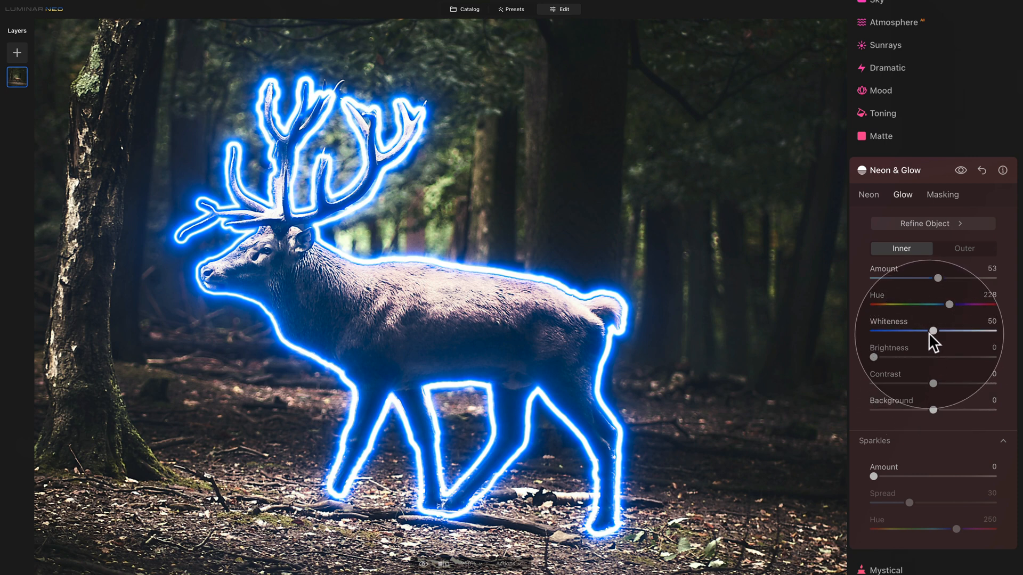
Try the inner glow's Whiteness at 0 and 100, and set it to 35.
{"action": "left_click_drag", "start_coordinate": [929, 330], "coordinate": [865, 334]}
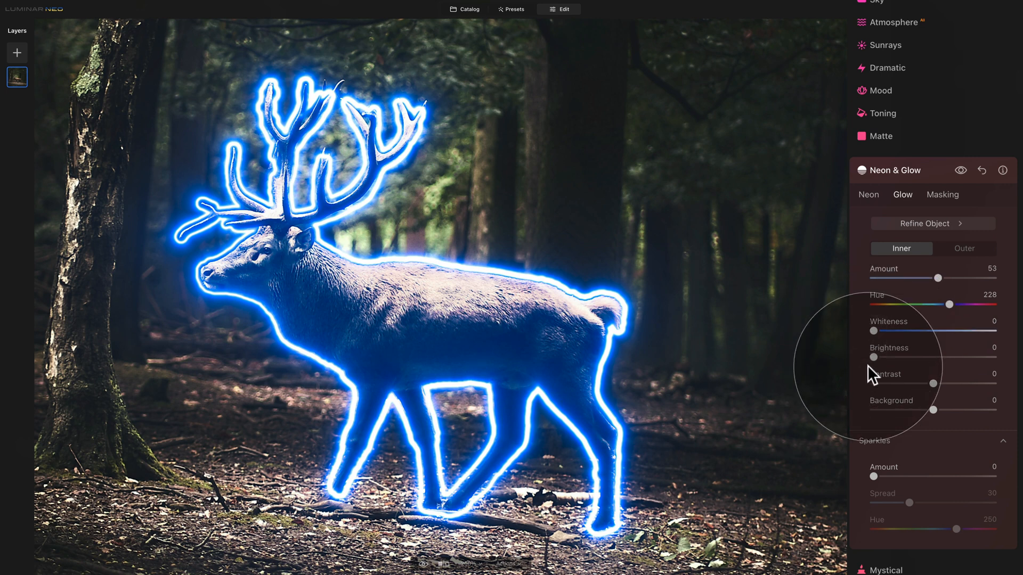
{"action": "left_click_drag", "start_coordinate": [867, 333], "coordinate": [1004, 337]}
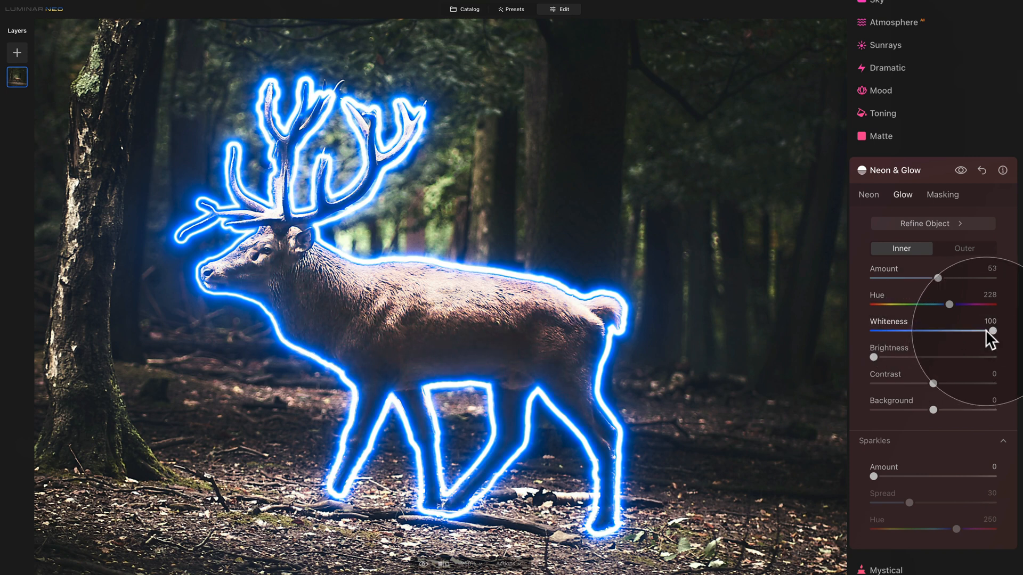
{"action": "double_click", "coordinate": [896, 319]}
{"action": "left_click_drag", "start_coordinate": [934, 330], "coordinate": [915, 331]}
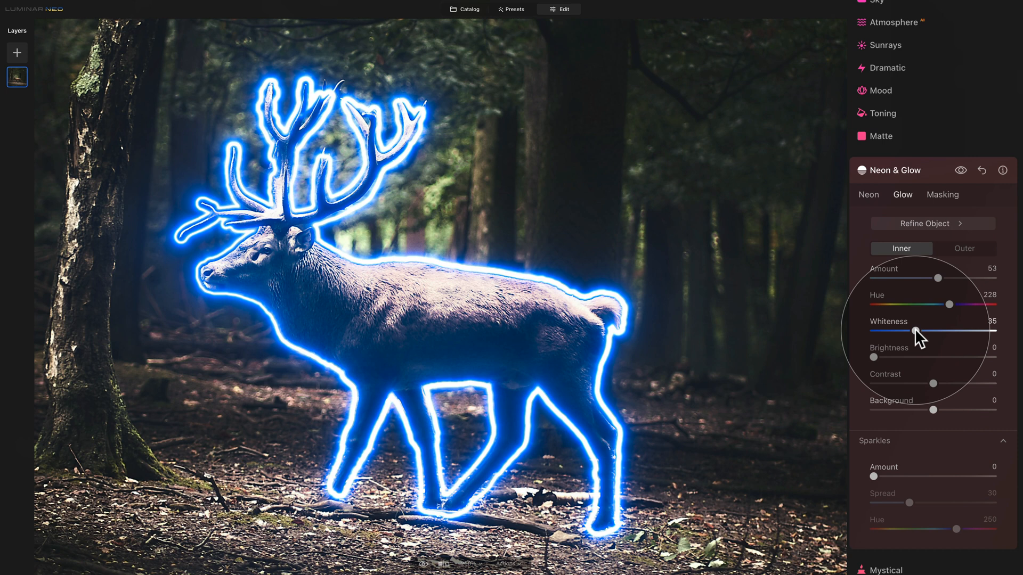
Try a higher Brightness and a Contrast of -100 for the inner glow, and reset both to 0.
{"action": "left_click_drag", "start_coordinate": [875, 356], "coordinate": [899, 347]}
{"action": "double_click", "coordinate": [899, 347]}
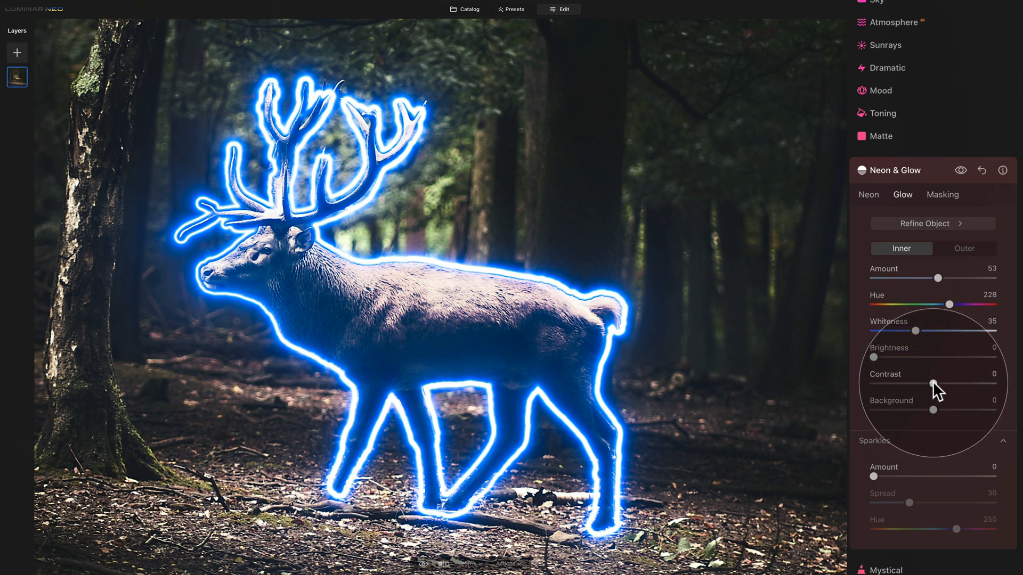
{"action": "left_click_drag", "start_coordinate": [932, 383], "coordinate": [858, 383]}
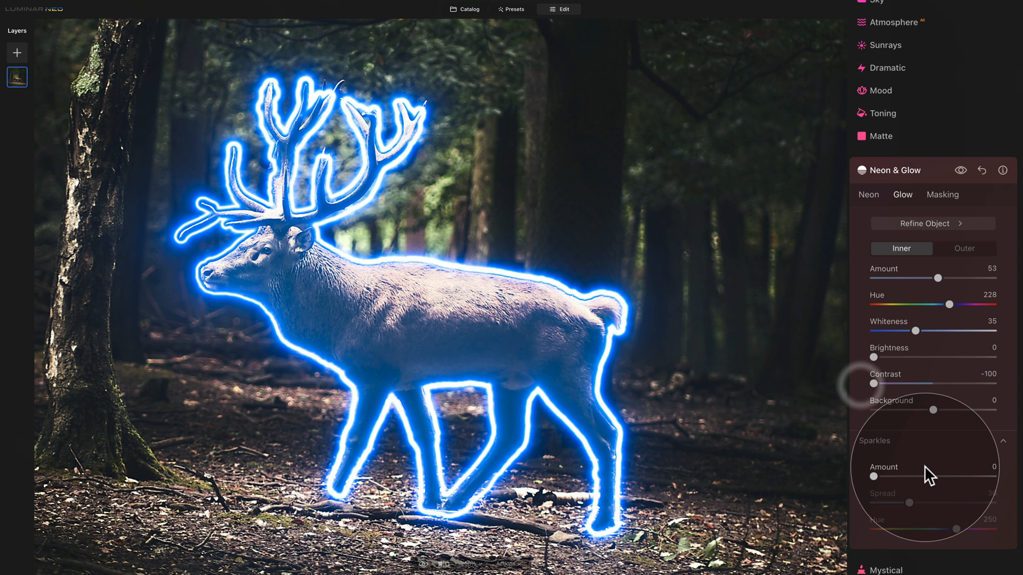
{"action": "left_click", "coordinate": [885, 379]}
{"action": "double_click", "coordinate": [888, 375]}
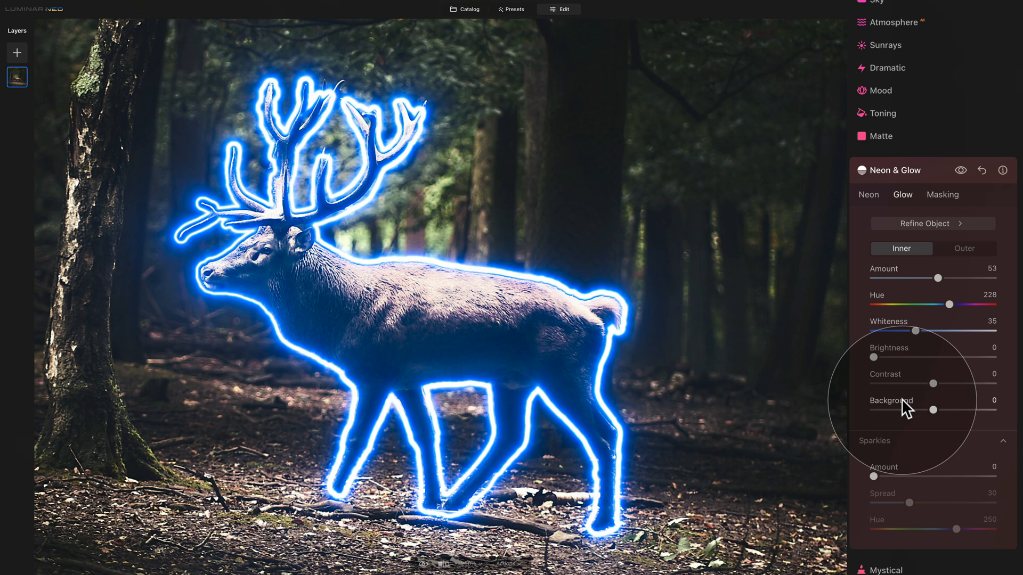
Try a Background of 22 for the inner glow, reset it, and darken the Background to -32.
{"action": "double_click", "coordinate": [625, 264]}
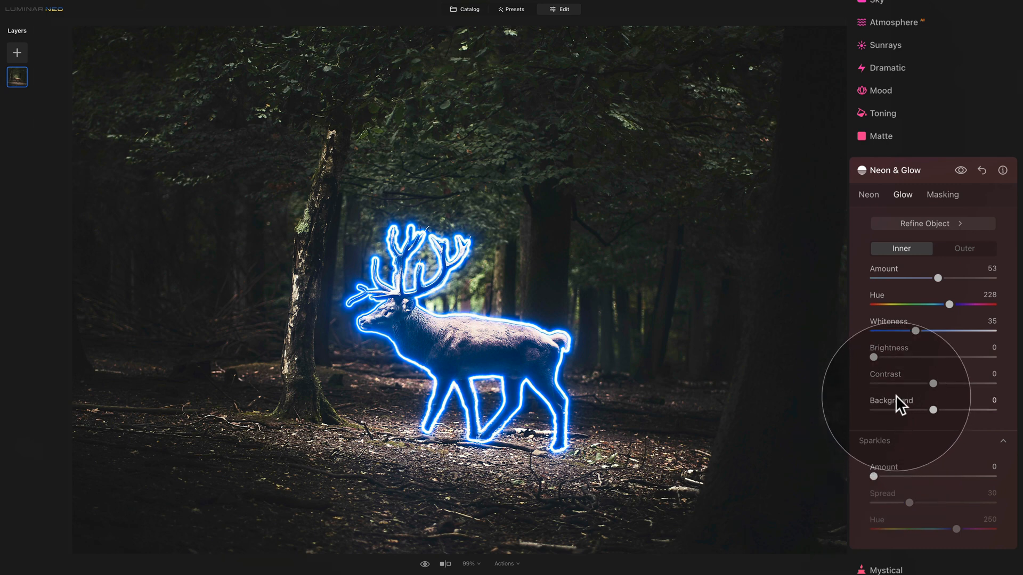
{"action": "left_click_drag", "start_coordinate": [933, 411], "coordinate": [947, 410]}
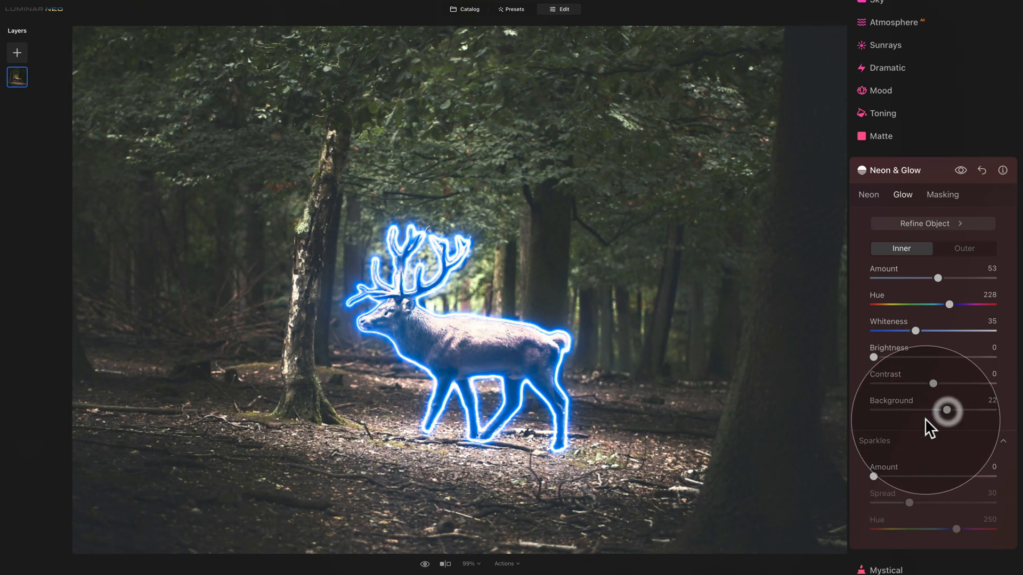
{"action": "double_click", "coordinate": [900, 400]}
{"action": "left_click_drag", "start_coordinate": [928, 408], "coordinate": [913, 407]}
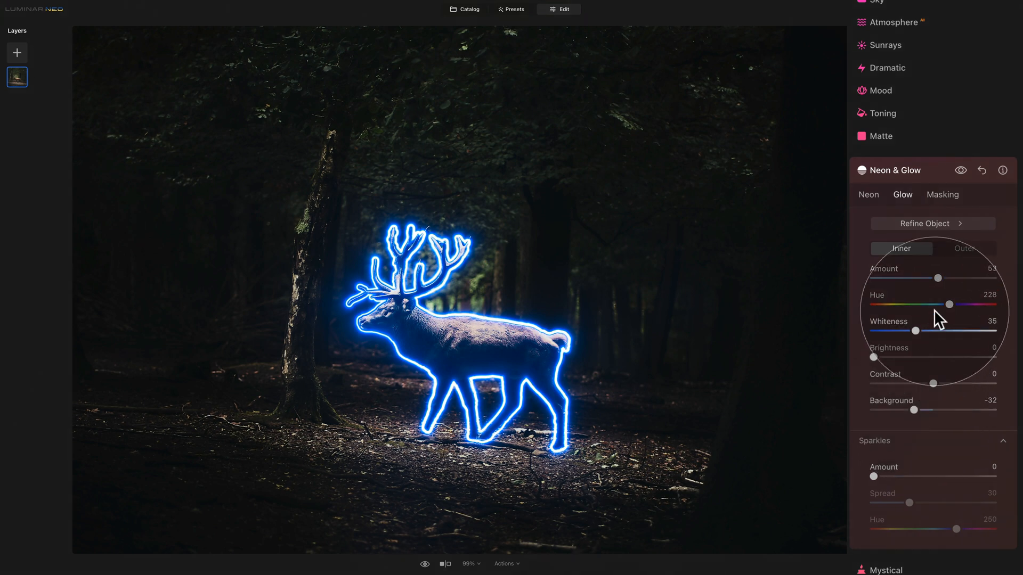
Switch to the Outer glow settings and set the glow's Amount to 26 and its Size to 38.
{"action": "left_click", "coordinate": [960, 249]}
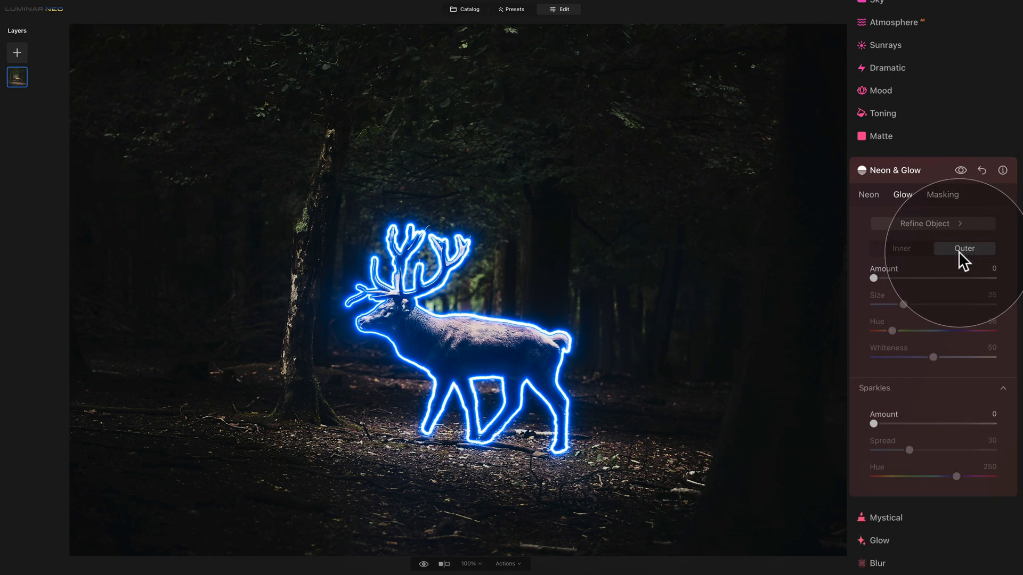
{"action": "key", "text": "ctrl+equal"}
{"action": "left_click_drag", "start_coordinate": [676, 311], "coordinate": [646, 230]}
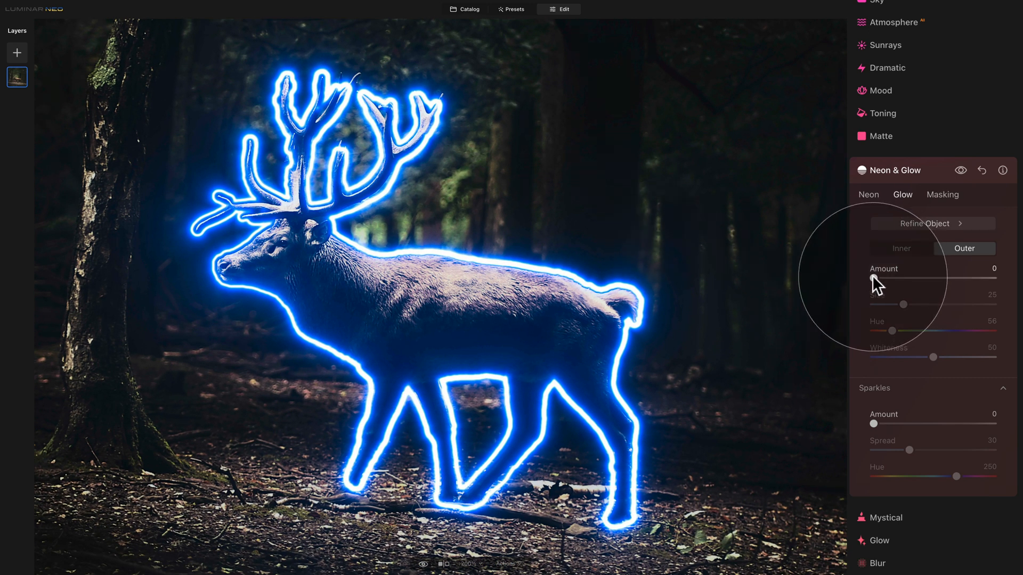
{"action": "left_click_drag", "start_coordinate": [874, 278], "coordinate": [896, 303]}
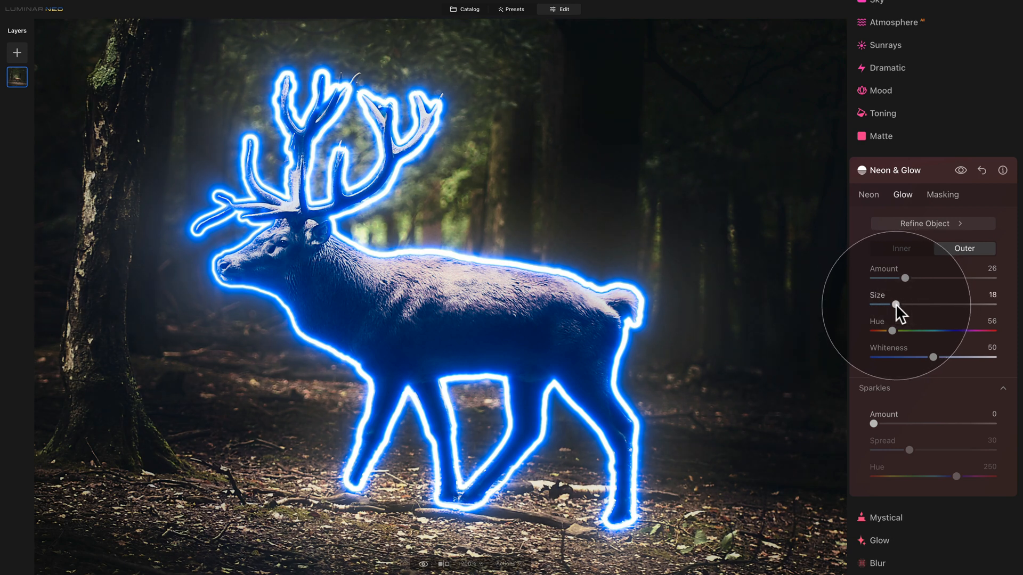
{"action": "key", "text": "super+minus"}
{"action": "left_click_drag", "start_coordinate": [896, 302], "coordinate": [915, 303]}
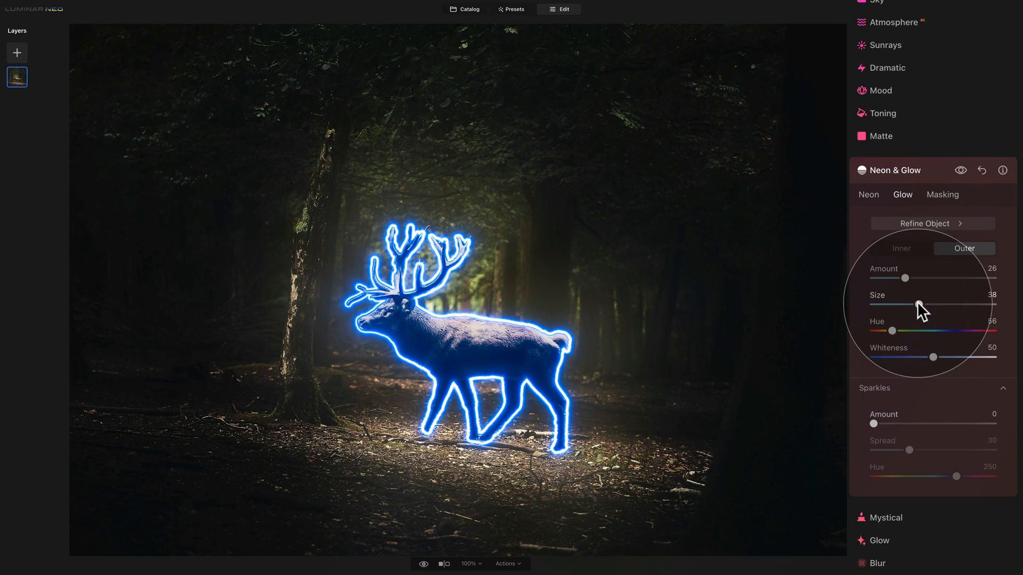
Set the outer glow's Hue to 225 and Whiteness to 40, and raise its Amount to 38 and Size to 49.
{"action": "left_click_drag", "start_coordinate": [892, 331], "coordinate": [952, 331]}
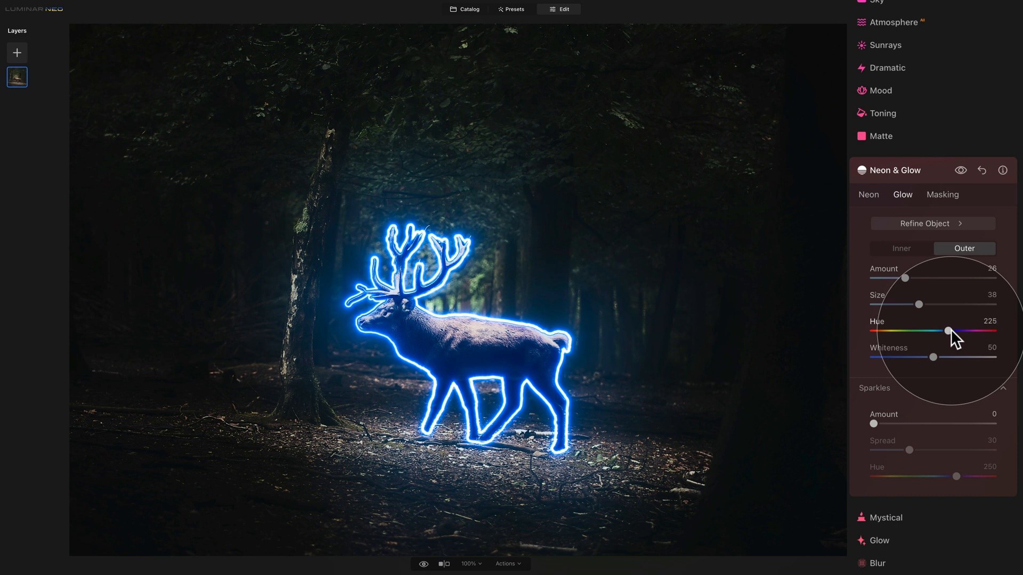
{"action": "left_click_drag", "start_coordinate": [932, 356], "coordinate": [958, 357]}
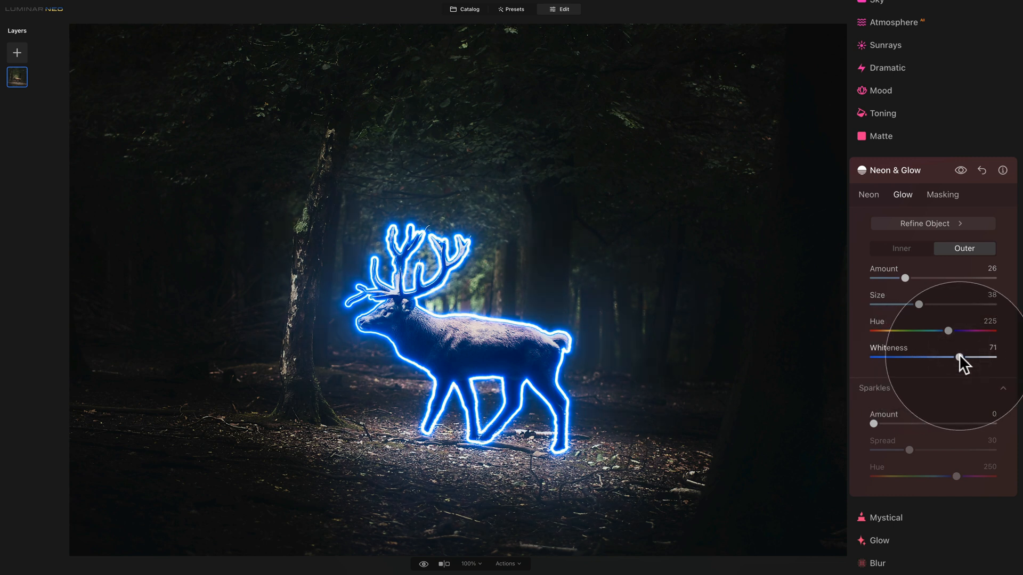
{"action": "double_click", "coordinate": [884, 347]}
{"action": "left_click", "coordinate": [921, 357]}
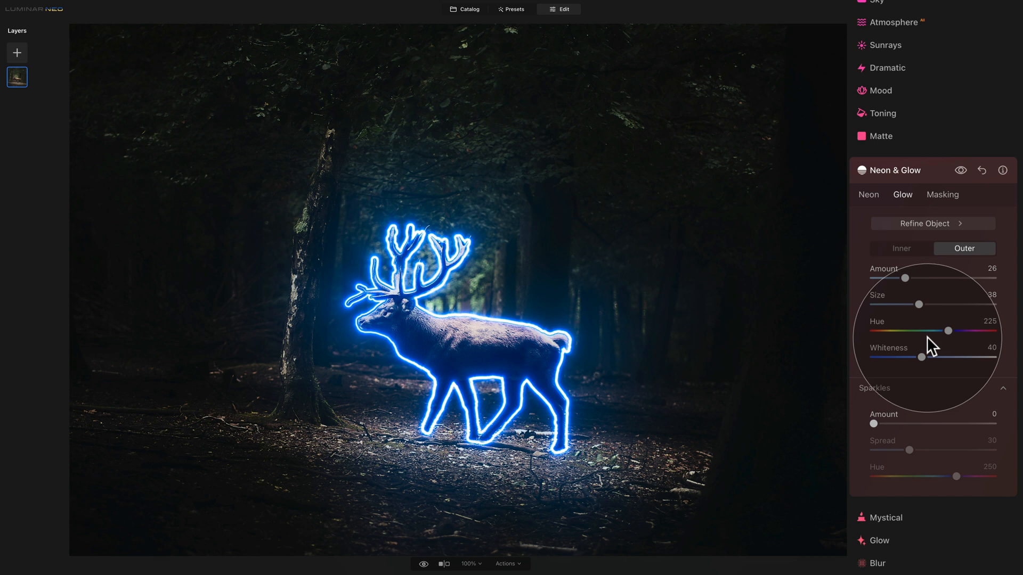
{"action": "left_click_drag", "start_coordinate": [906, 275], "coordinate": [932, 305]}
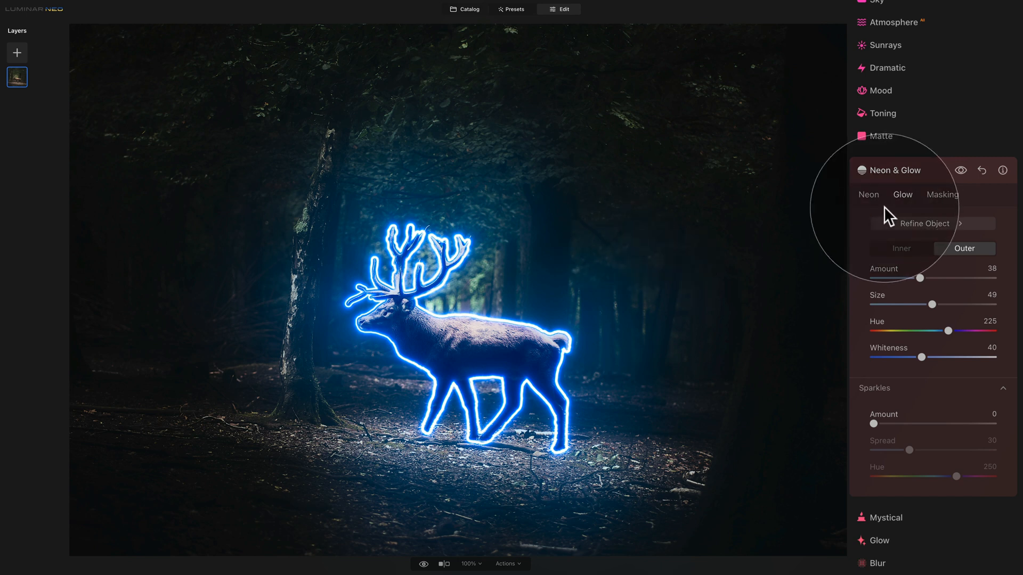
Add sparkles around the deer with an Amount of 73, a Spread of 49 and a Hue of 247.
{"action": "left_click", "coordinate": [903, 389]}
{"action": "left_click", "coordinate": [902, 387]}
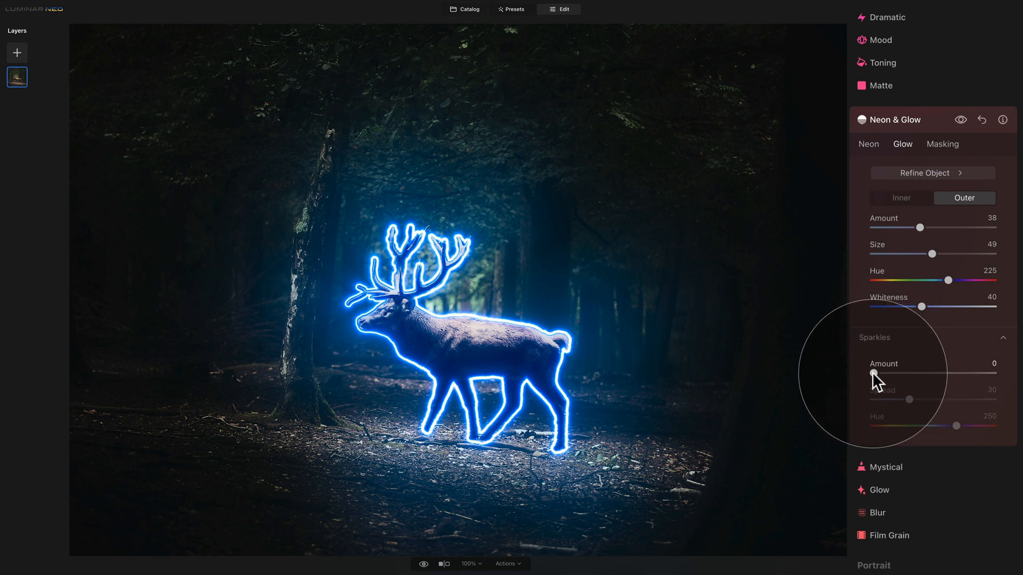
{"action": "left_click_drag", "start_coordinate": [871, 372], "coordinate": [937, 363]}
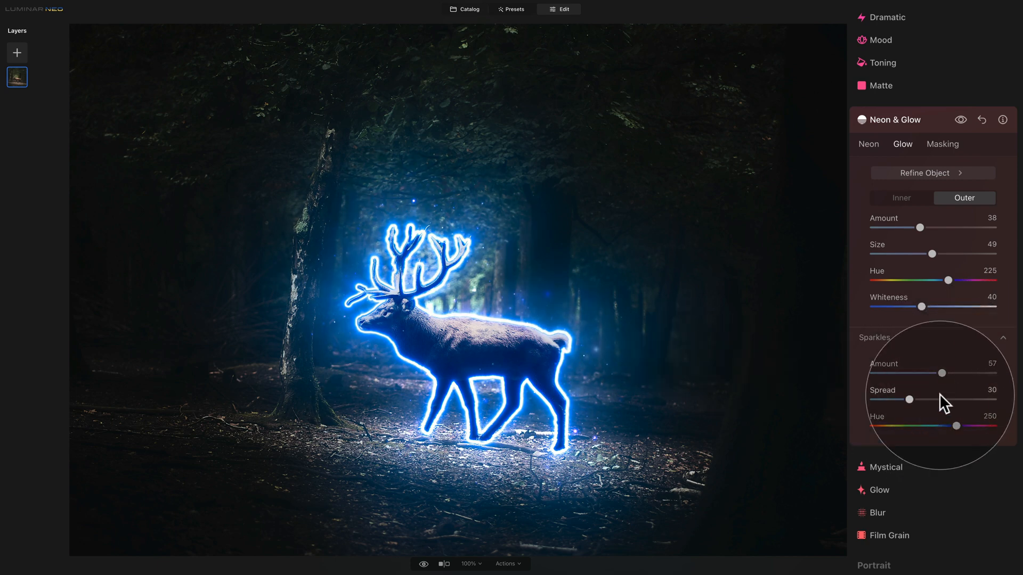
{"action": "mouse_move", "coordinate": [958, 372]}
{"action": "left_mouse_down"}
{"action": "mouse_move", "coordinate": [970, 372]}
{"action": "mouse_move", "coordinate": [955, 373]}
{"action": "left_mouse_up"}
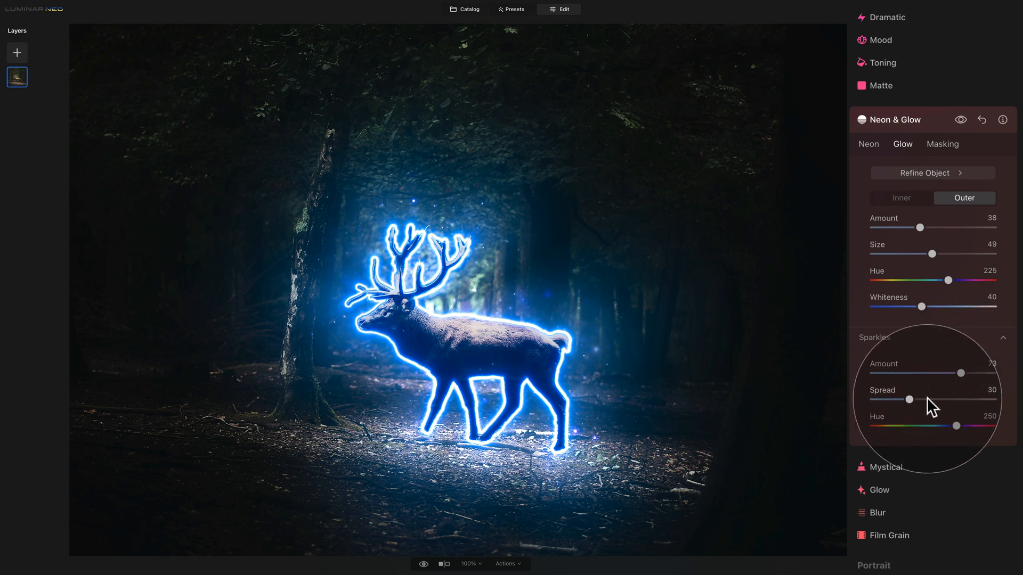
{"action": "left_click_drag", "start_coordinate": [907, 400], "coordinate": [955, 426]}
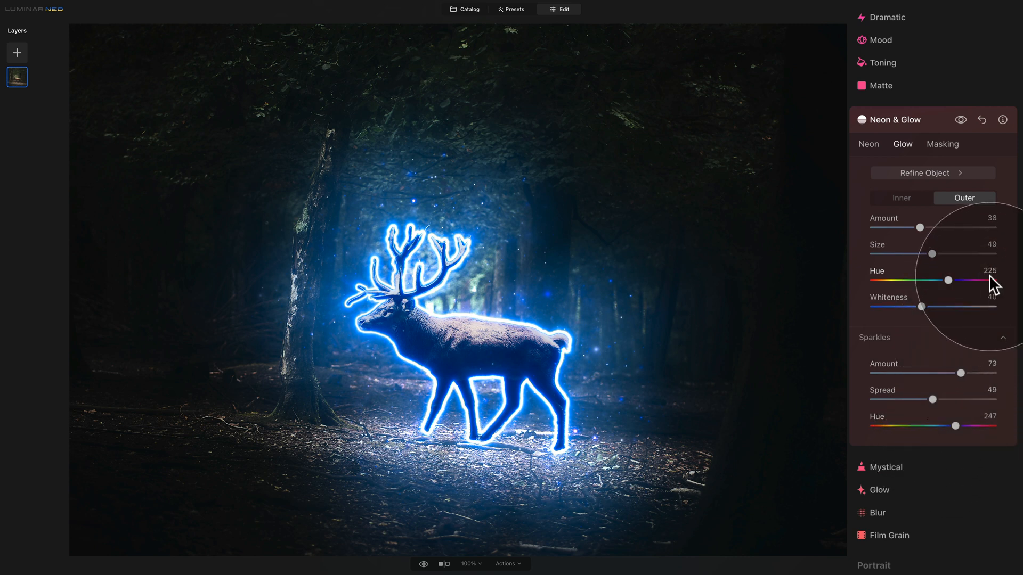
Check the neon outline's Hue and set the inner glow's Hue to the matching value of 236.
{"action": "left_click", "coordinate": [864, 145]}
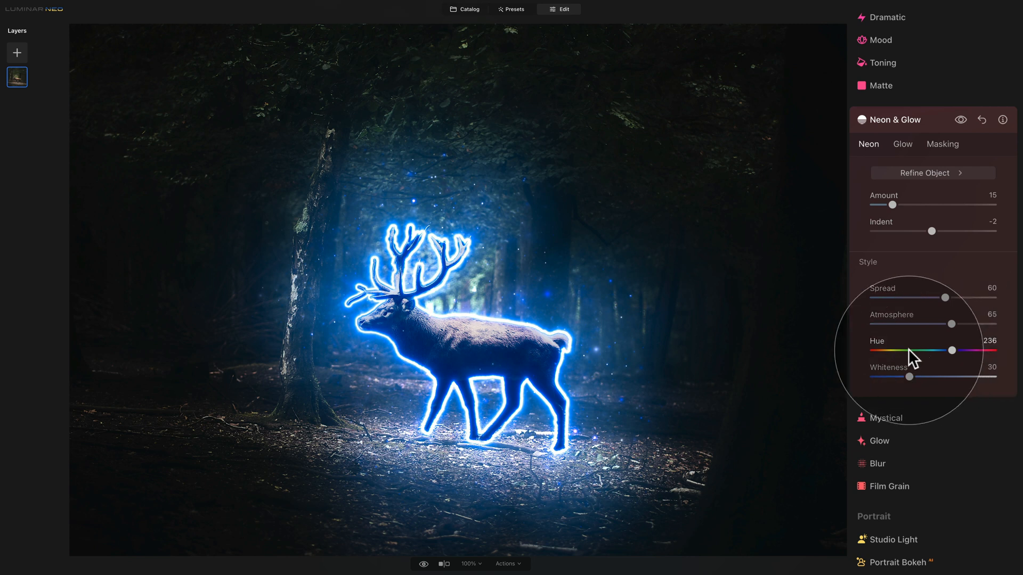
{"action": "left_click", "coordinate": [899, 145]}
{"action": "left_click", "coordinate": [905, 199]}
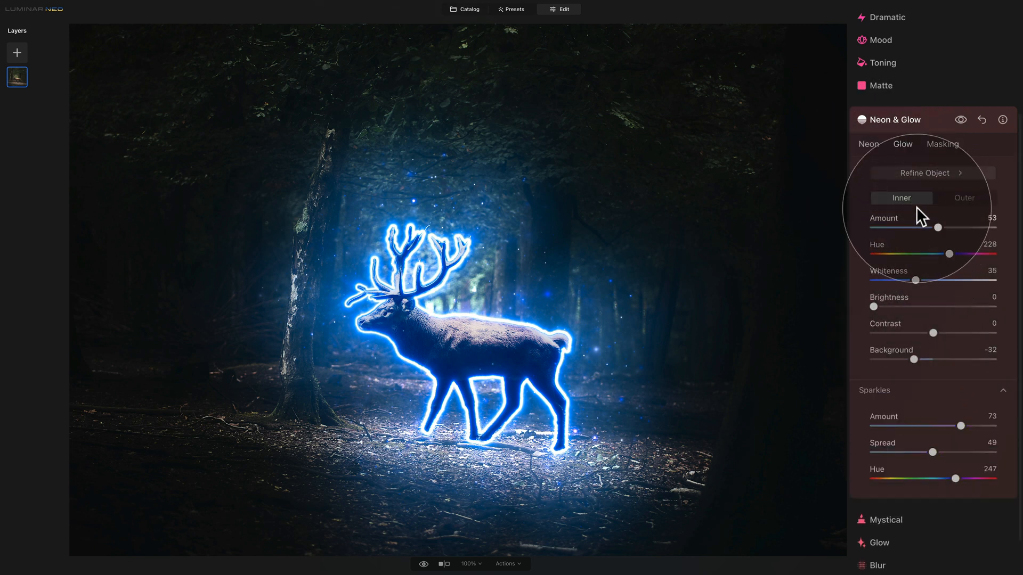
{"action": "left_click", "coordinate": [989, 245]}
{"action": "type", "text": "236"}
{"action": "key", "text": "Return"}
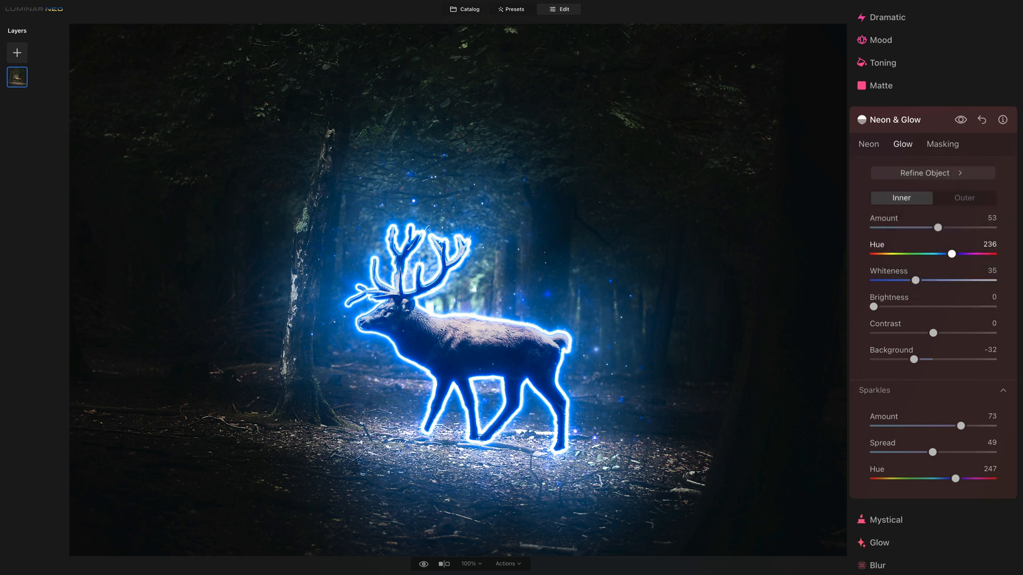
Set the Hue of both the outer glow and the sparkles to 236.
{"action": "left_click", "coordinate": [969, 200]}
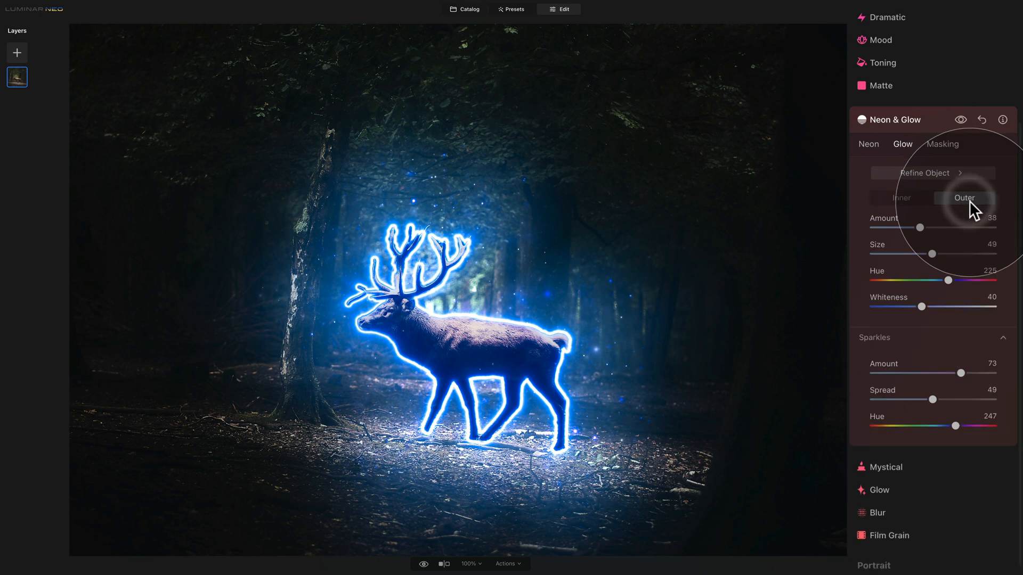
{"action": "left_click", "coordinate": [991, 272]}
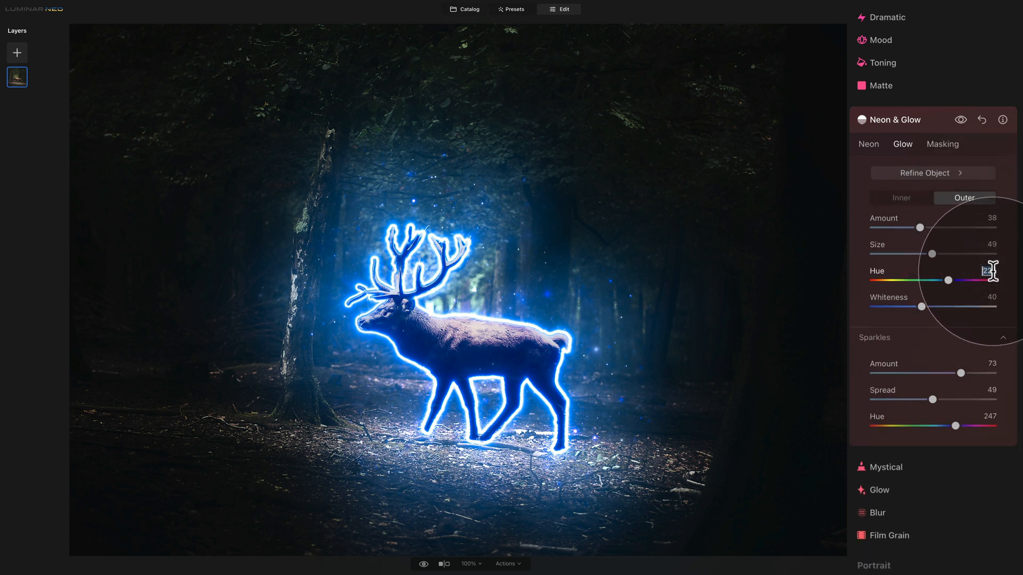
{"action": "type", "text": "236"}
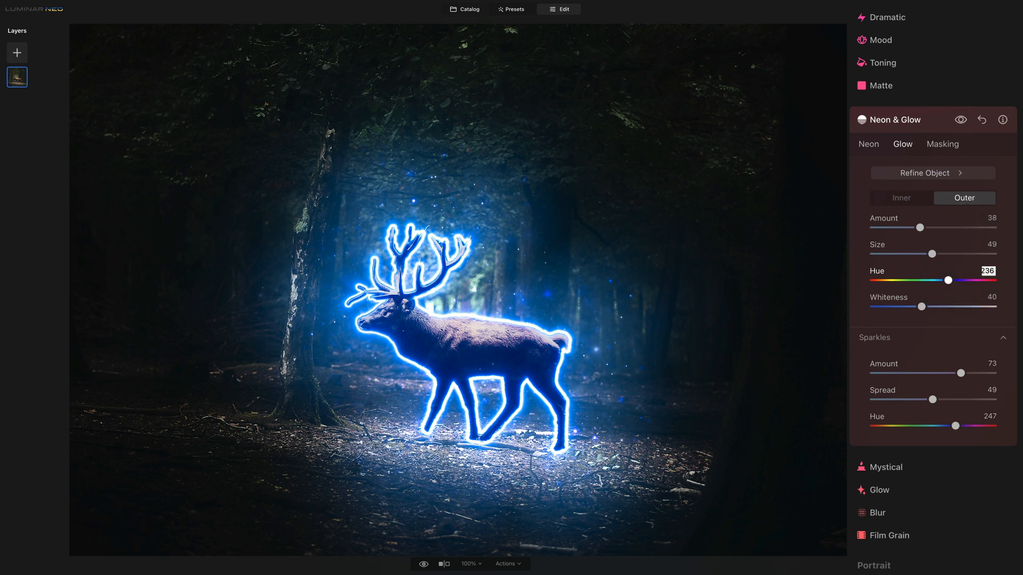
{"action": "key", "text": "Return"}
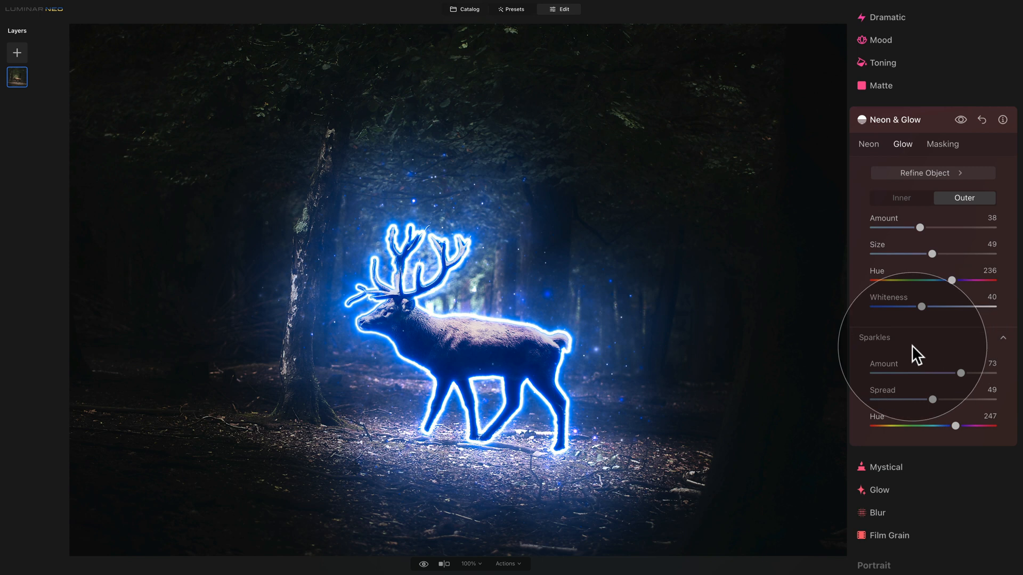
{"action": "left_click", "coordinate": [986, 416]}
{"action": "type", "text": "236"}
{"action": "key", "text": "Return"}
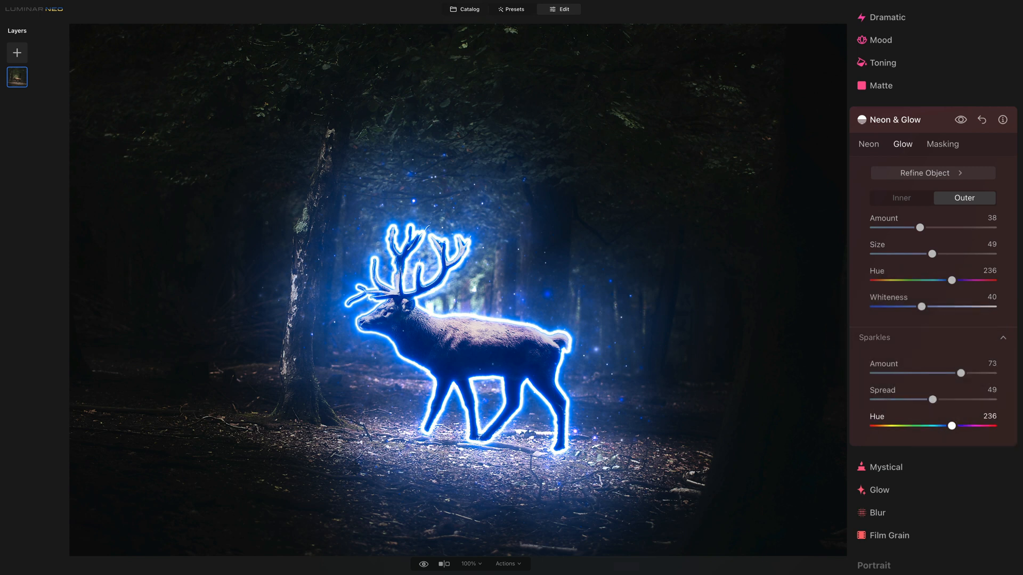
View the Neon & Glow masking options, and open the basketball player photo from the catalog for editing.
{"action": "left_click", "coordinate": [942, 144]}
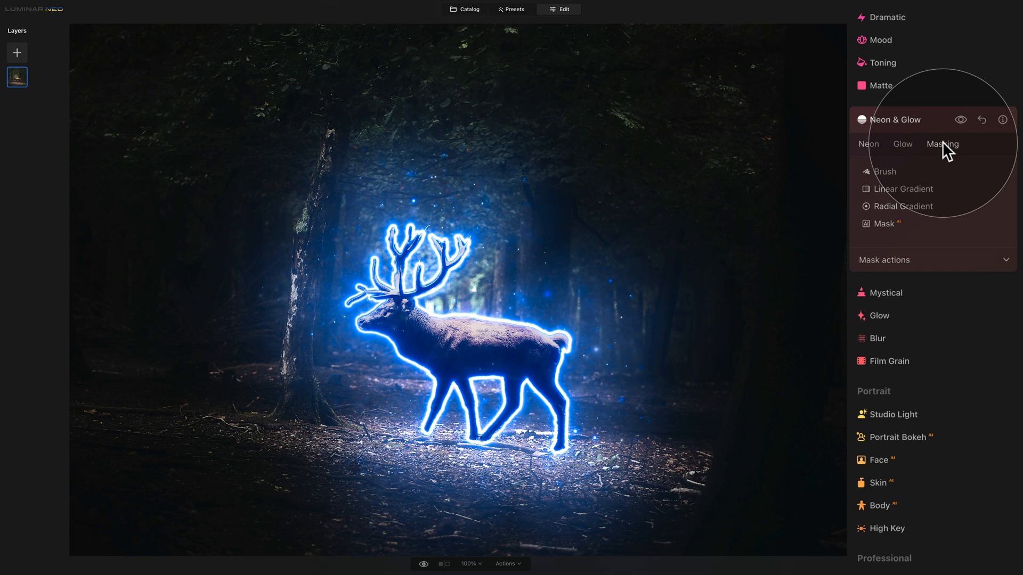
{"action": "left_click", "coordinate": [462, 9]}
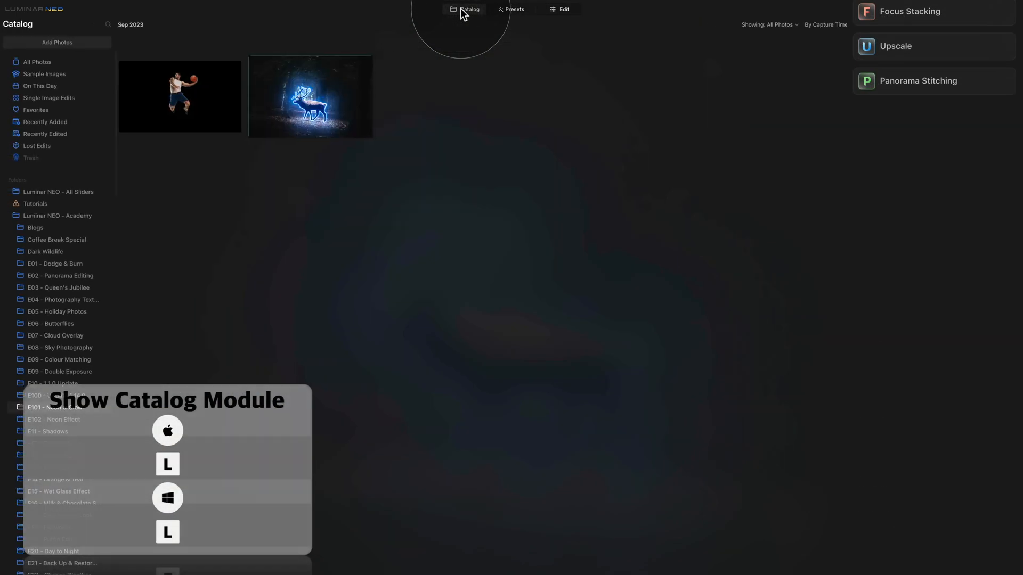
{"action": "left_click", "coordinate": [190, 85]}
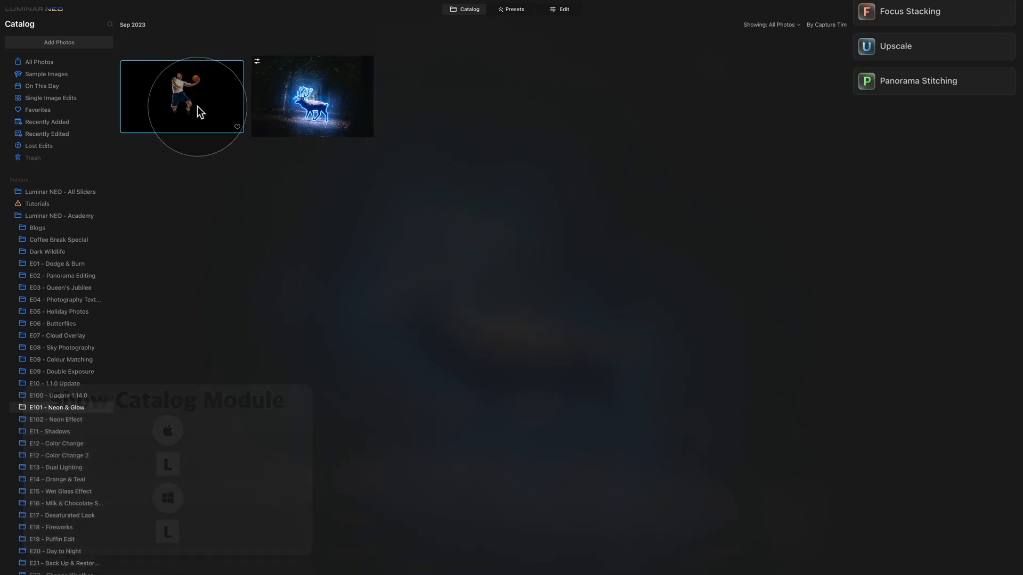
{"action": "left_click", "coordinate": [568, 9]}
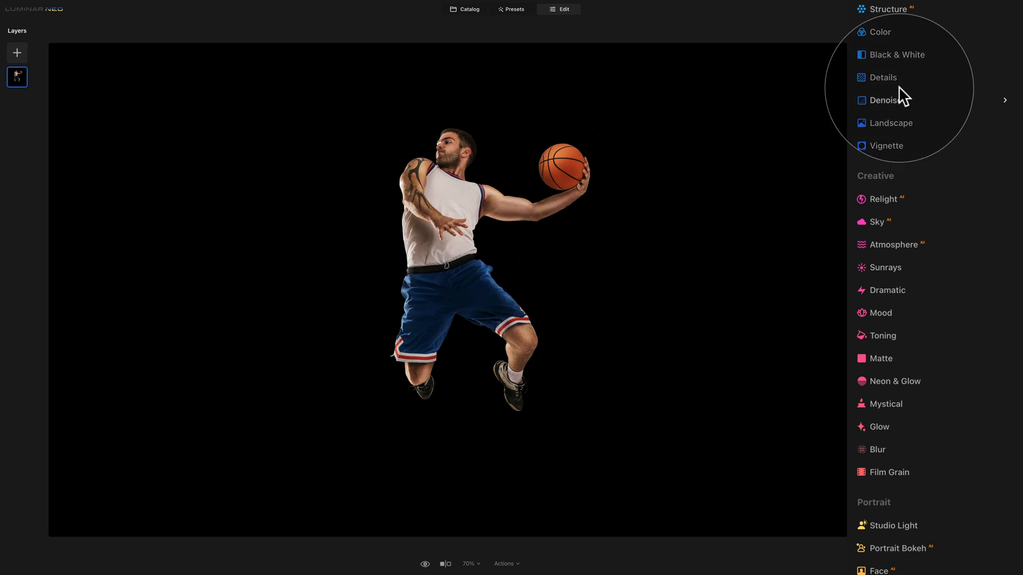
Open the Inner glow settings of Neon & Glow for the basketball player photo.
{"action": "scroll", "coordinate": [906, 84], "scroll_direction": "down", "scroll_amount": 3}
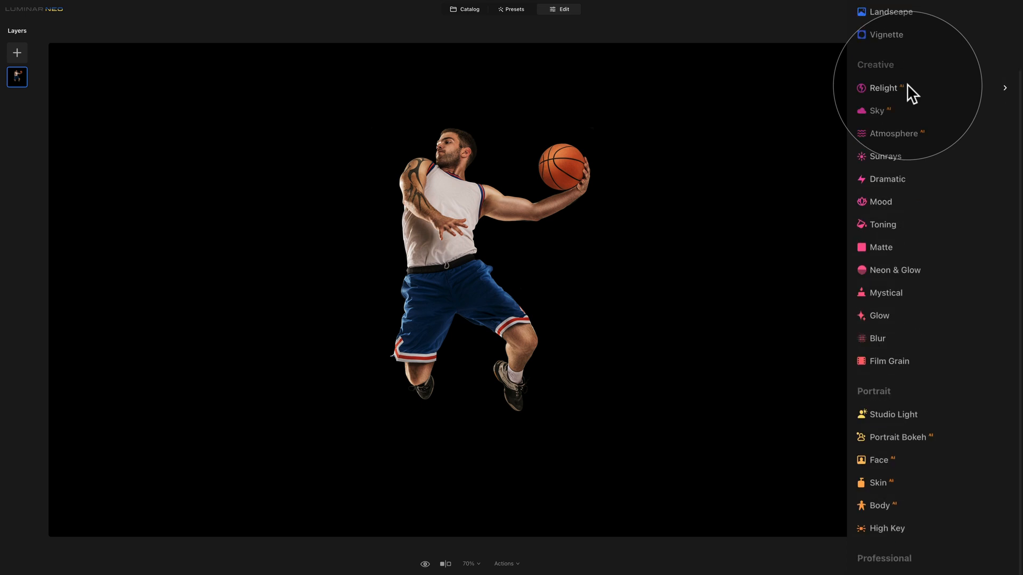
{"action": "left_click", "coordinate": [906, 269]}
{"action": "scroll", "coordinate": [896, 90], "scroll_direction": "down", "scroll_amount": 3}
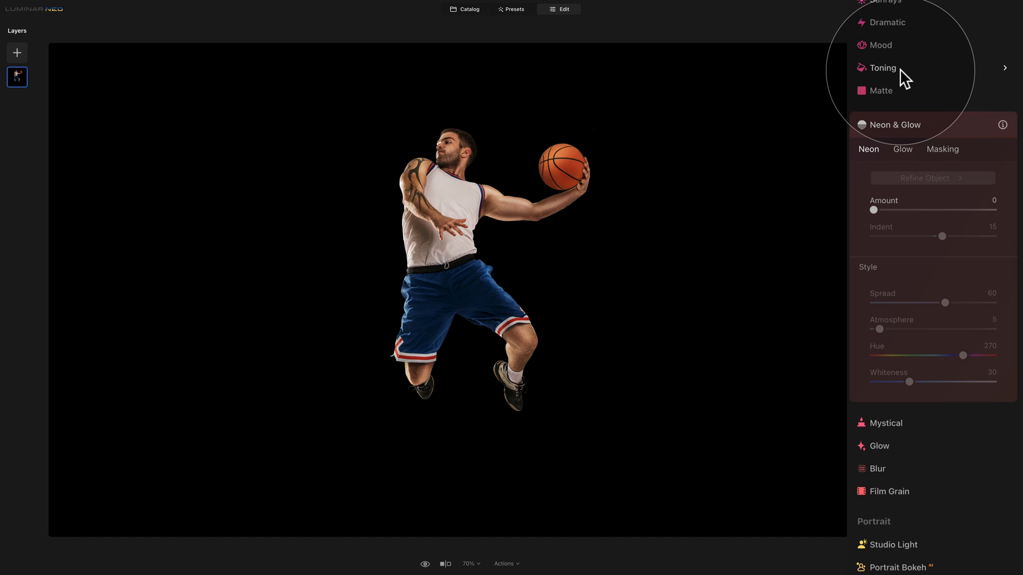
{"action": "left_click", "coordinate": [902, 148]}
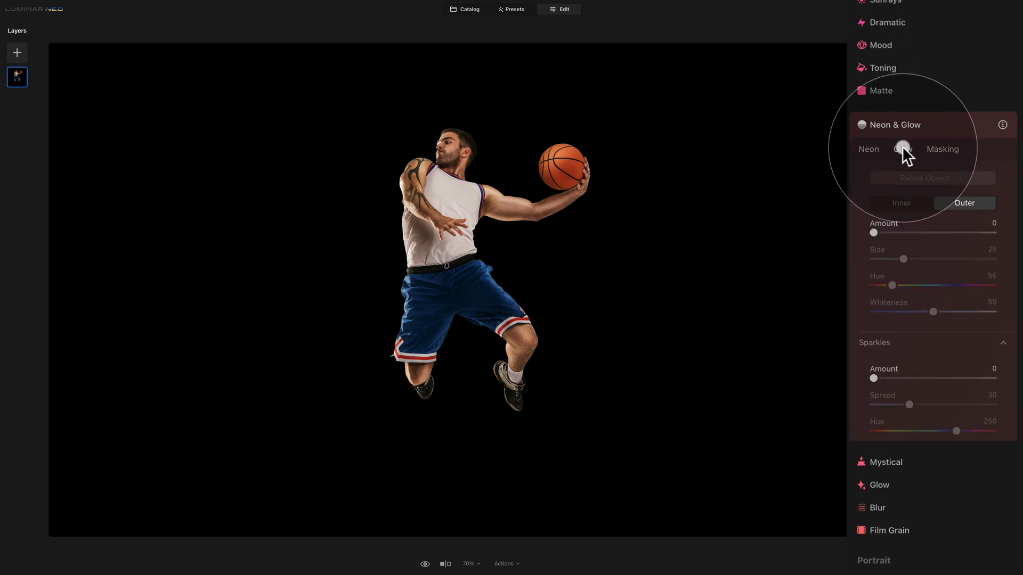
{"action": "left_click", "coordinate": [897, 202]}
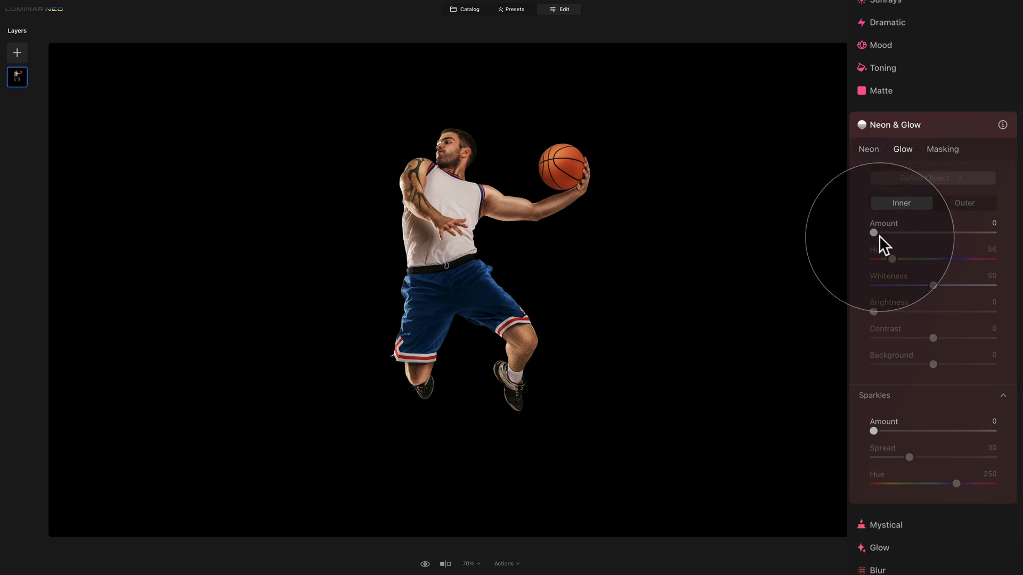
Set the basketball player's inner glow Amount to 43 and its Hue to 235.
{"action": "left_click_drag", "start_coordinate": [874, 235], "coordinate": [895, 233]}
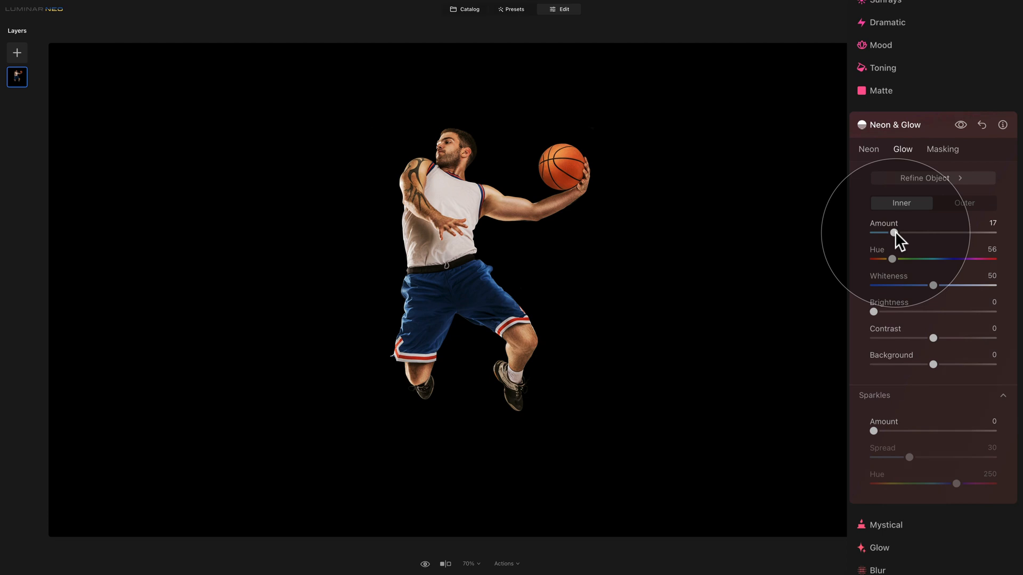
{"action": "left_click_drag", "start_coordinate": [893, 230], "coordinate": [926, 228]}
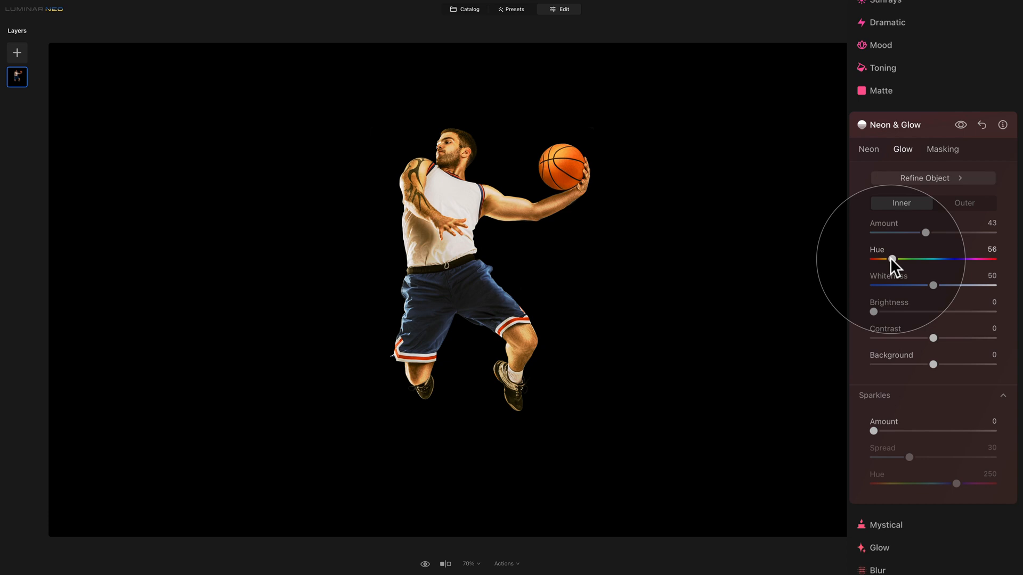
{"action": "left_click_drag", "start_coordinate": [890, 257], "coordinate": [951, 258]}
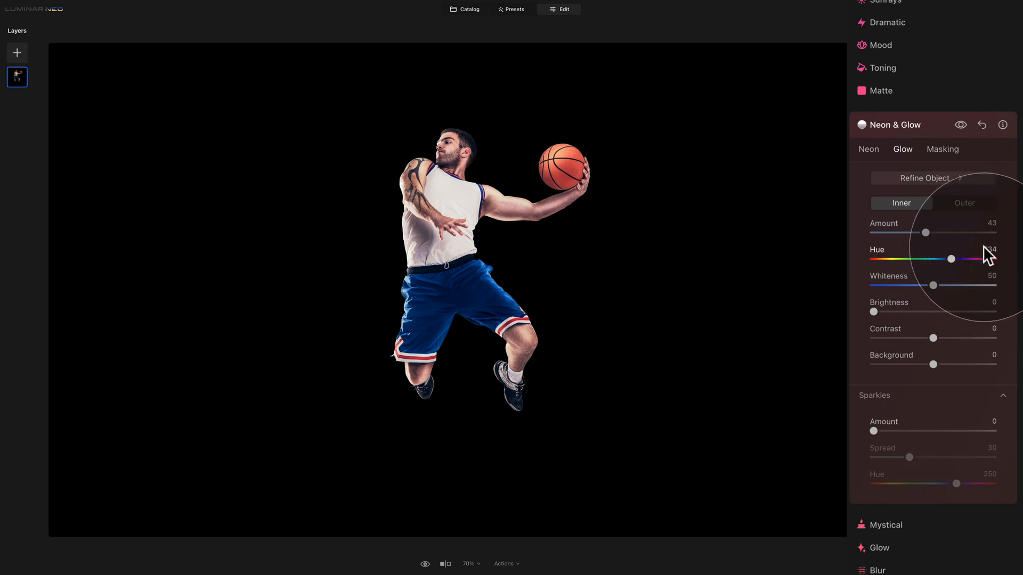
{"action": "type", "text": "235"}
{"action": "key", "text": "Return"}
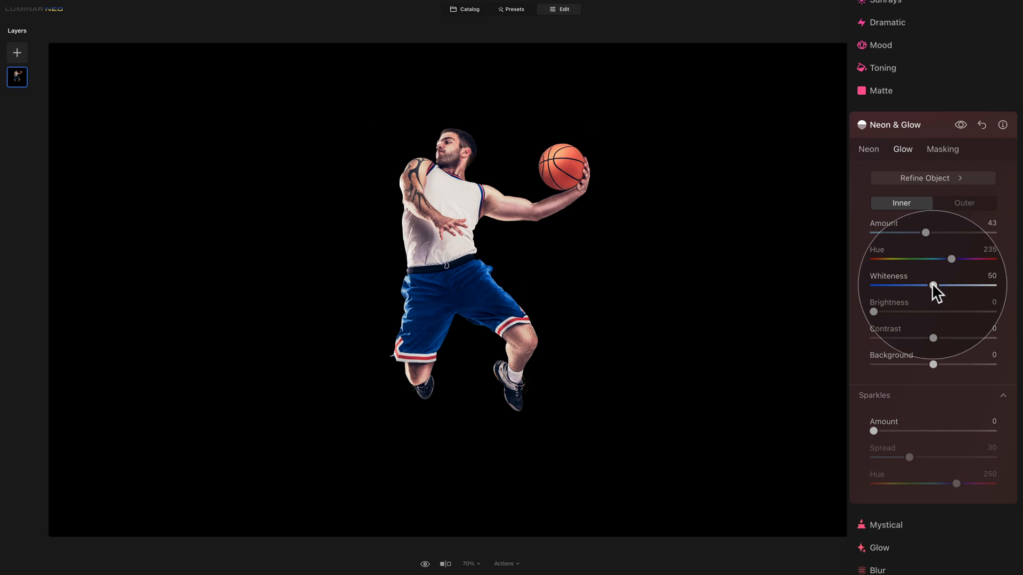
Set the basketball player's inner glow to Whiteness 39, Contrast 50 and Background -21.
{"action": "left_click_drag", "start_coordinate": [932, 283], "coordinate": [919, 281]}
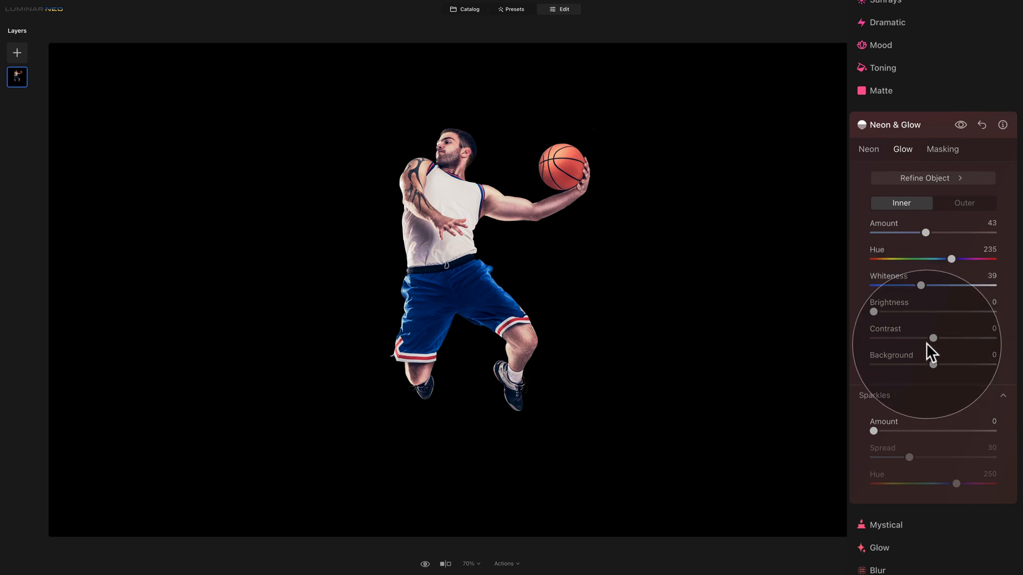
{"action": "left_click_drag", "start_coordinate": [933, 338], "coordinate": [922, 364]}
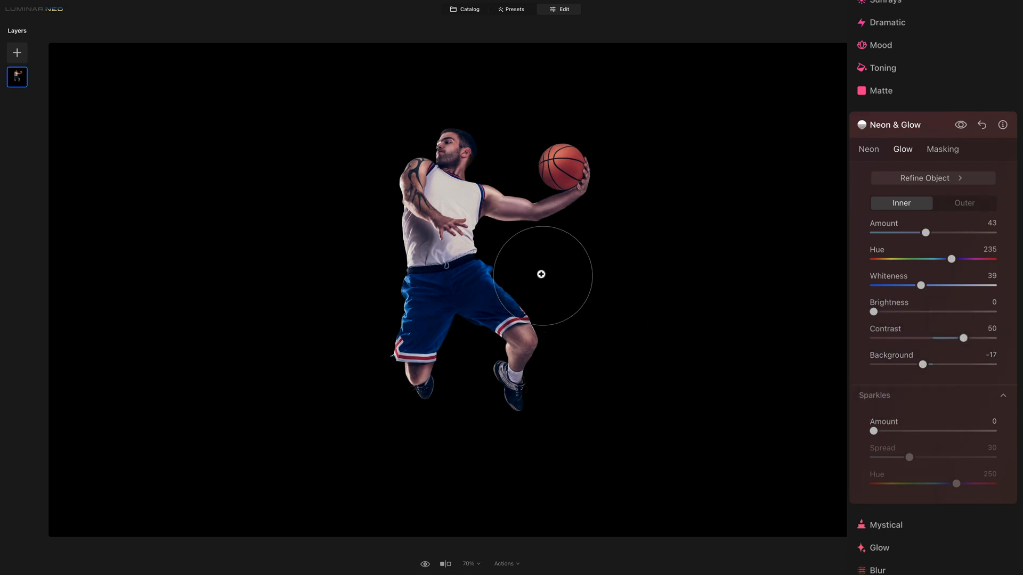
{"action": "left_click_drag", "start_coordinate": [922, 363], "coordinate": [920, 363]}
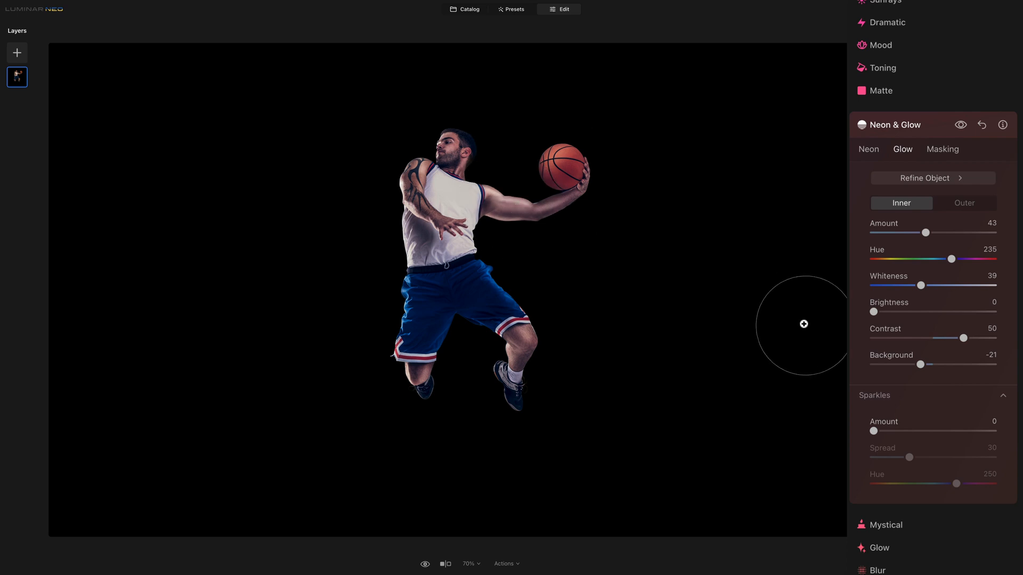
Give the basketball player an outer glow with Amount 29, Size 41, Hue 235 and Whiteness 44.
{"action": "left_click", "coordinate": [961, 203]}
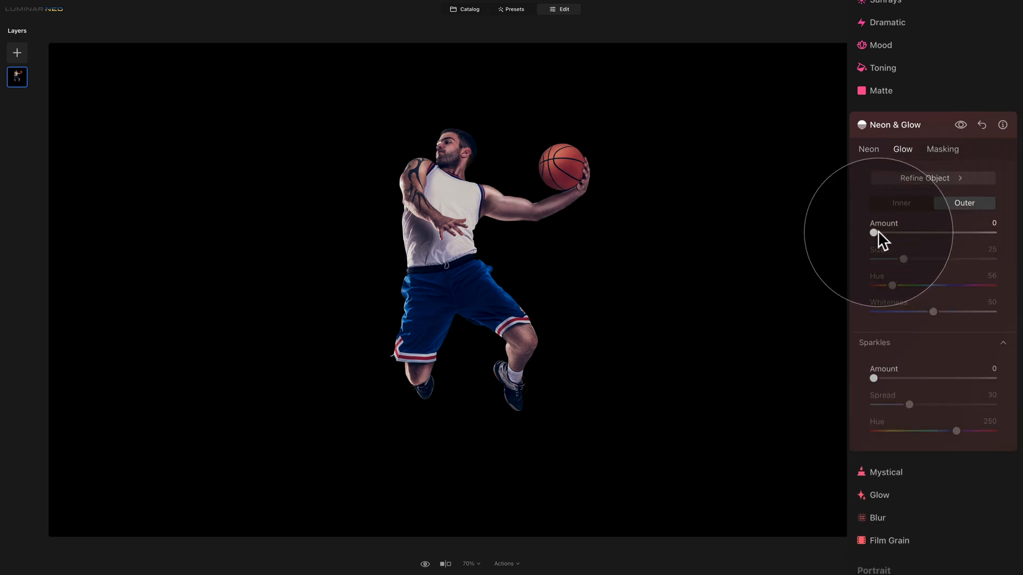
{"action": "left_click_drag", "start_coordinate": [879, 233], "coordinate": [905, 231]}
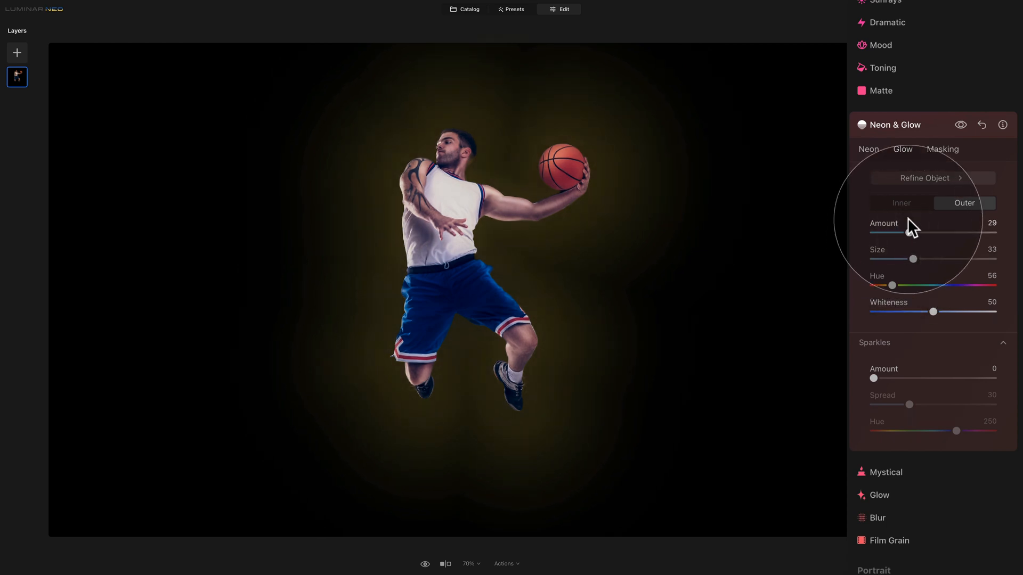
{"action": "left_click", "coordinate": [909, 202]}
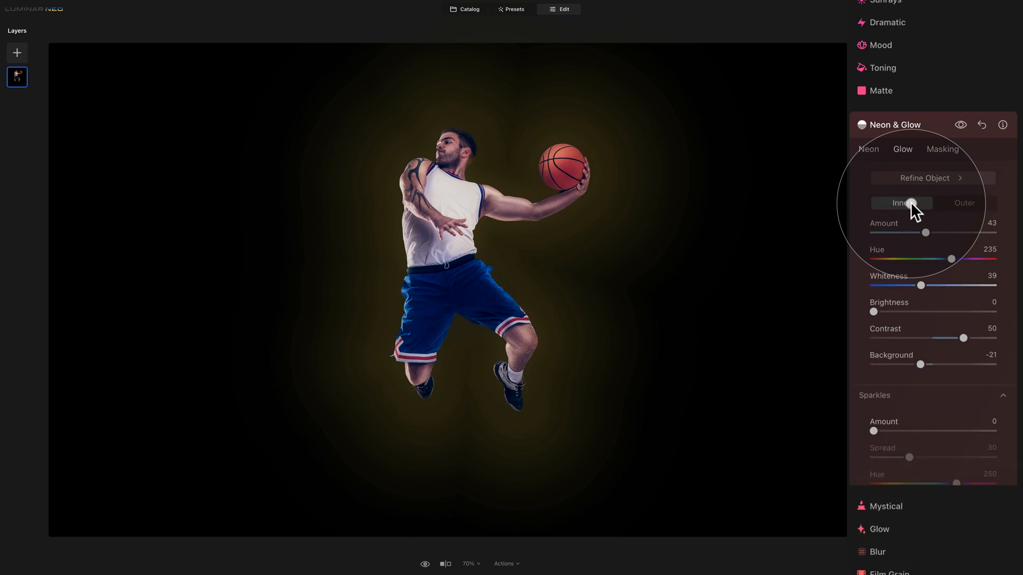
{"action": "left_click", "coordinate": [954, 203]}
{"action": "left_click", "coordinate": [992, 276]}
{"action": "type", "text": "235"}
{"action": "key", "text": "Return"}
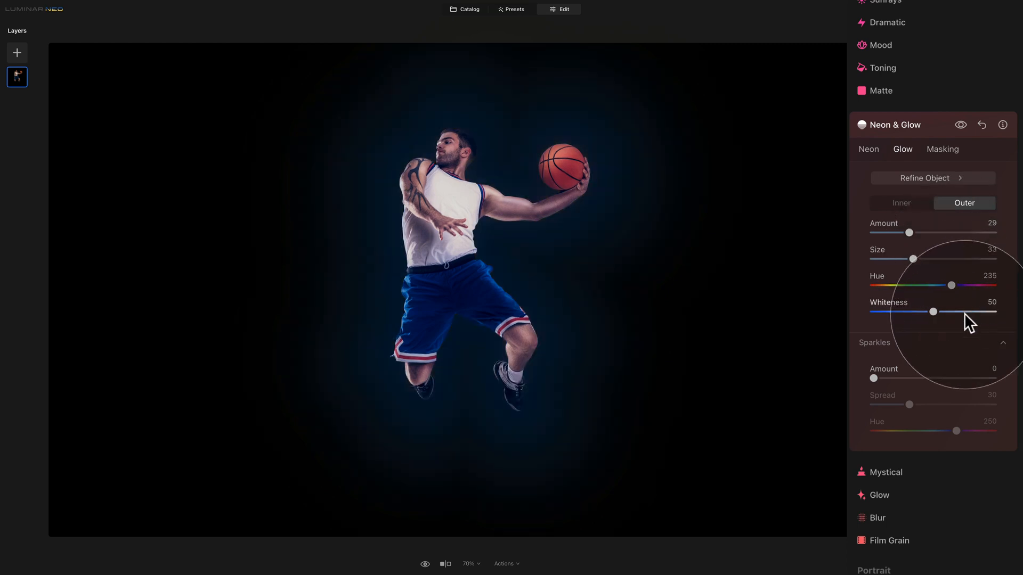
{"action": "left_click_drag", "start_coordinate": [933, 311], "coordinate": [926, 310]}
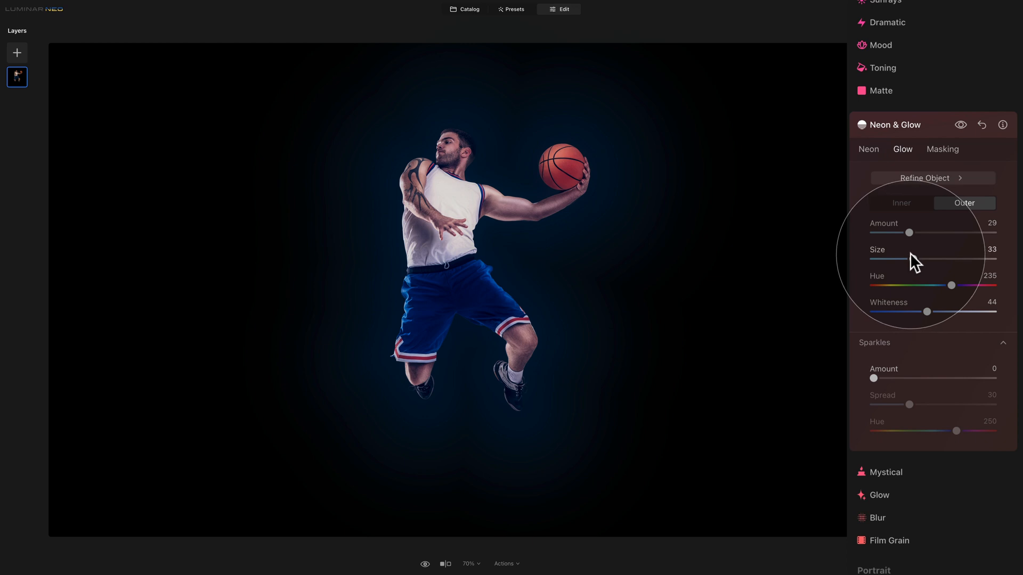
{"action": "left_click_drag", "start_coordinate": [912, 259], "coordinate": [922, 259]}
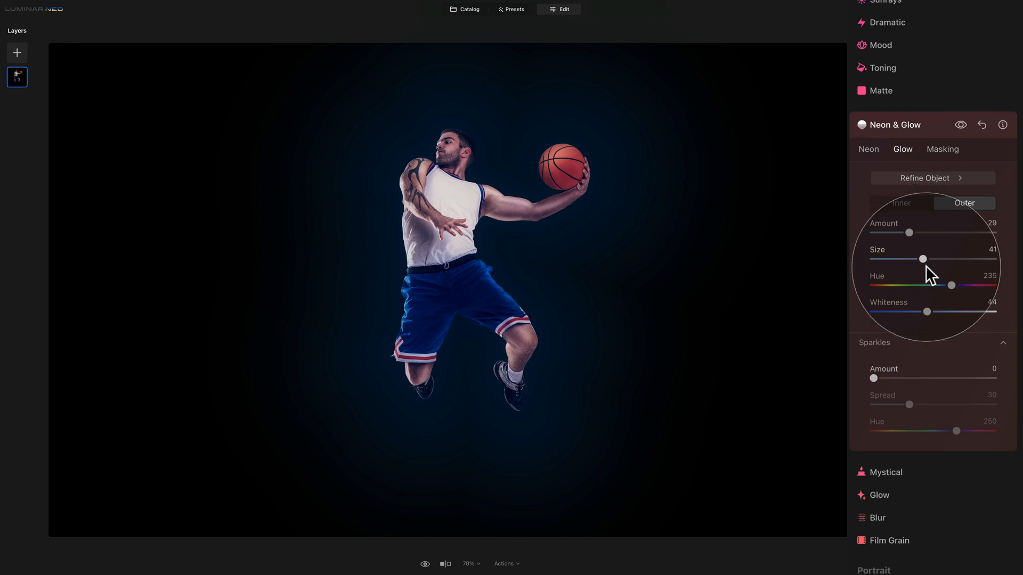
Add sparkles around the basketball player with Amount 10, Spread 39 and Hue 235.
{"action": "mouse_move", "coordinate": [875, 378]}
{"action": "left_mouse_down"}
{"action": "mouse_move", "coordinate": [900, 378]}
{"action": "mouse_move", "coordinate": [886, 379]}
{"action": "left_mouse_up"}
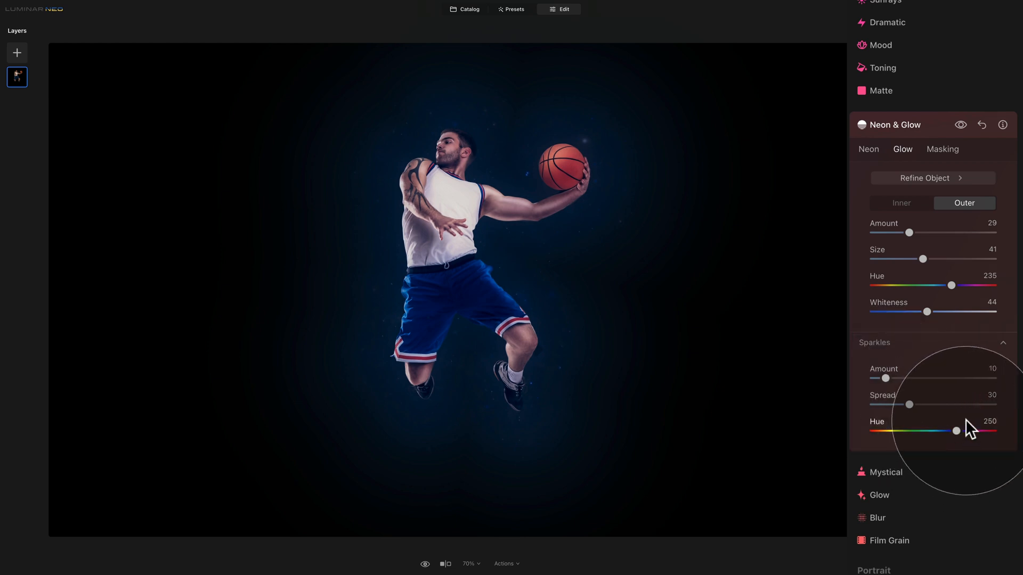
{"action": "left_click", "coordinate": [991, 421]}
{"action": "type", "text": "23"}
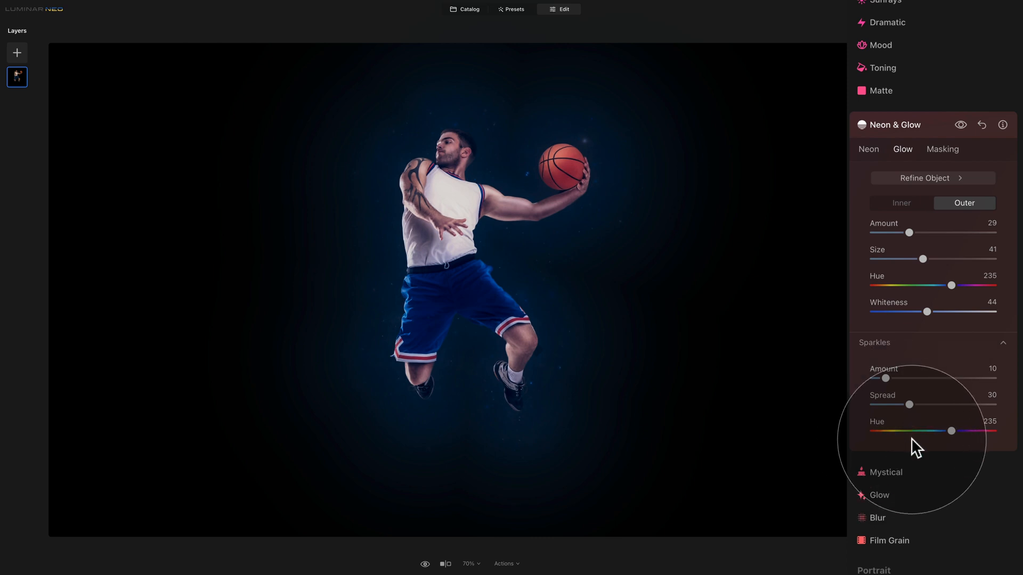
{"action": "left_click_drag", "start_coordinate": [909, 404], "coordinate": [920, 405]}
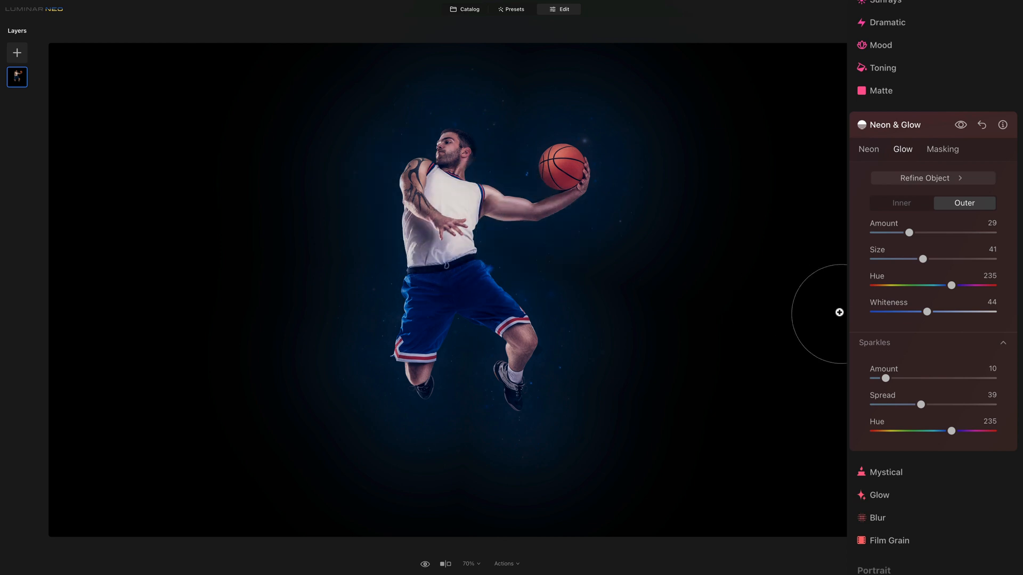
Start a second, fresh Neon & Glow adjustment on the photo and set its neon Amount to 15.
{"action": "left_click", "coordinate": [913, 126]}
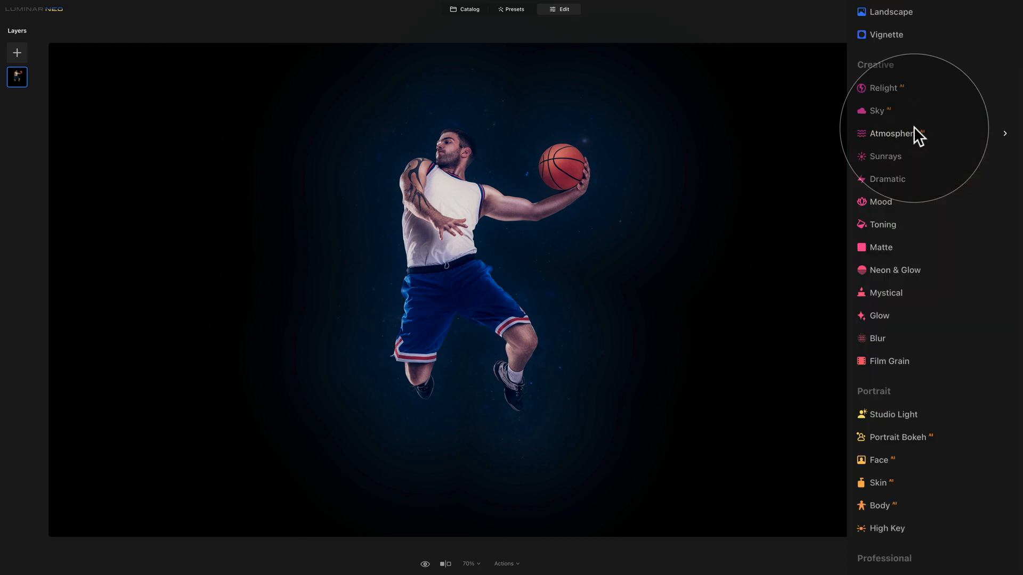
{"action": "left_click", "coordinate": [907, 271]}
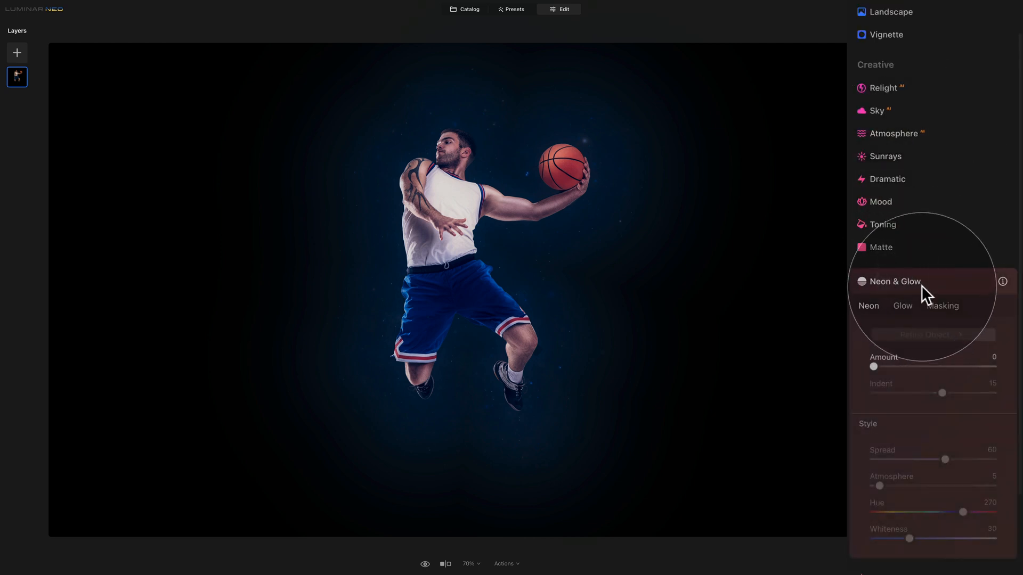
{"action": "scroll", "coordinate": [922, 218], "scroll_direction": "down", "scroll_amount": 4}
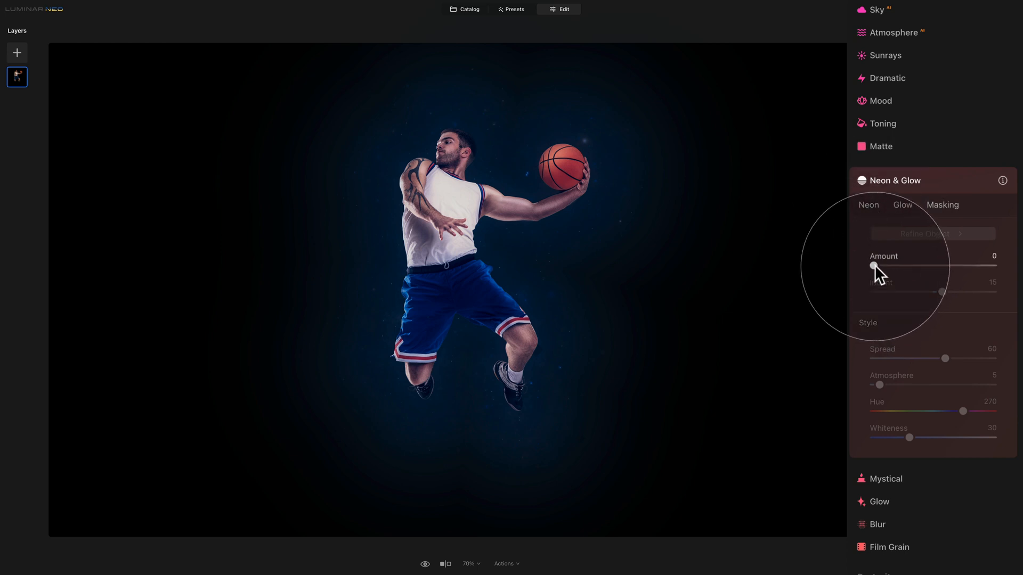
{"action": "left_click_drag", "start_coordinate": [874, 265], "coordinate": [894, 263]}
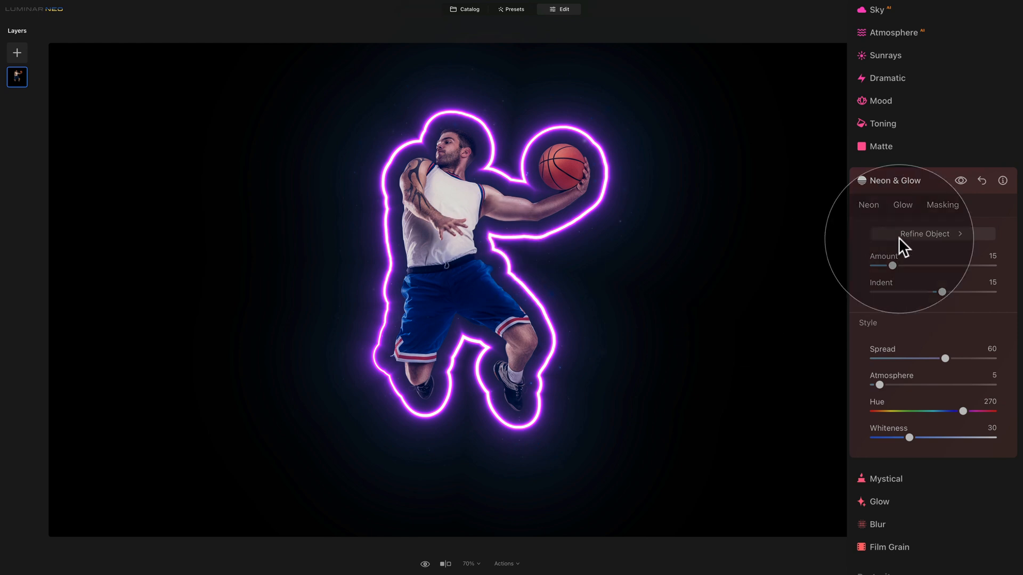
Erase the detected player from the neon object selection using Refine Object with brush Size 247 and Softness 0.
{"action": "left_click", "coordinate": [954, 231]}
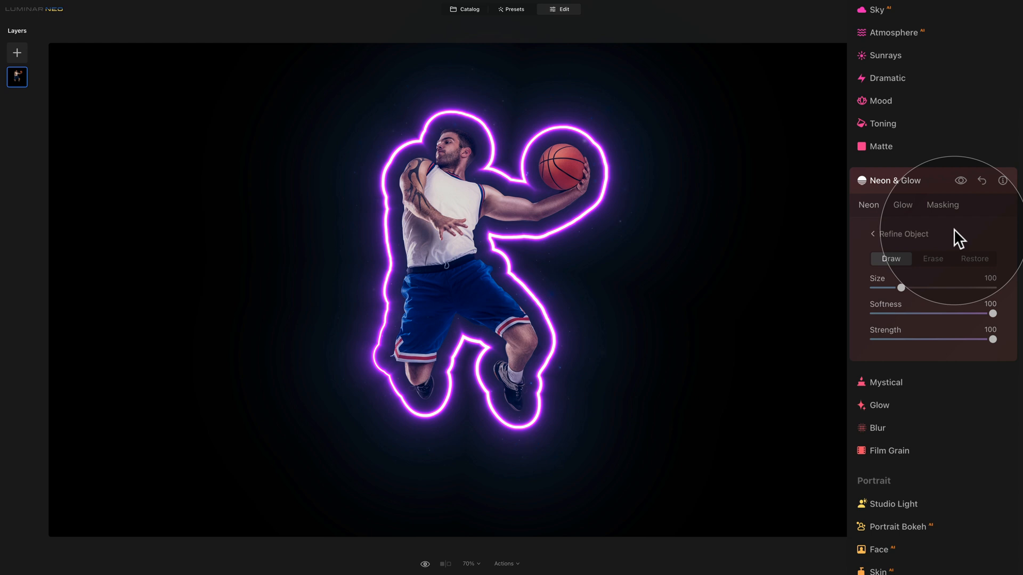
{"action": "left_click", "coordinate": [930, 259]}
{"action": "left_click_drag", "start_coordinate": [901, 287], "coordinate": [946, 287]}
{"action": "left_click_drag", "start_coordinate": [880, 313], "coordinate": [793, 337]}
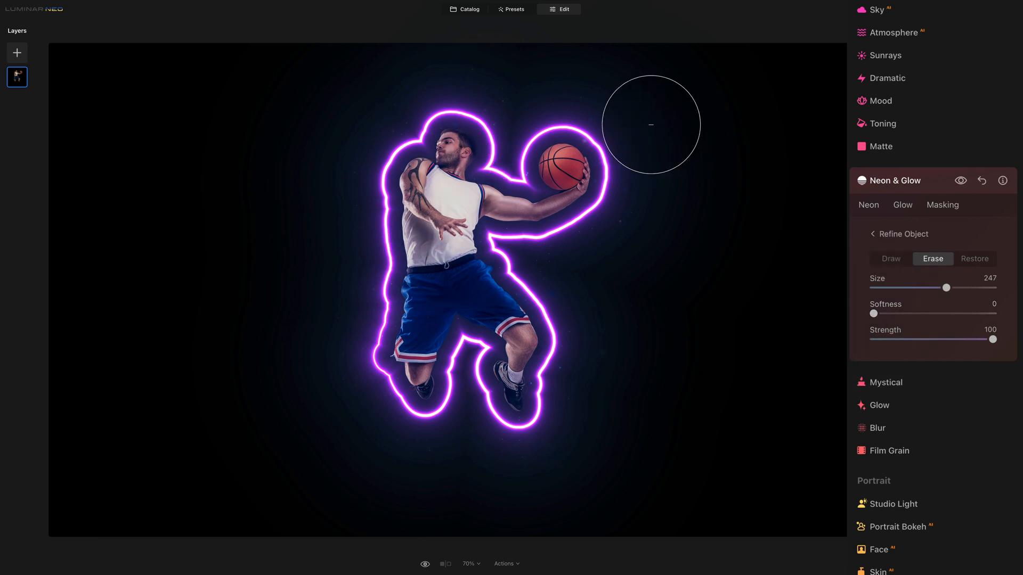
{"action": "left_click", "coordinate": [551, 343]}
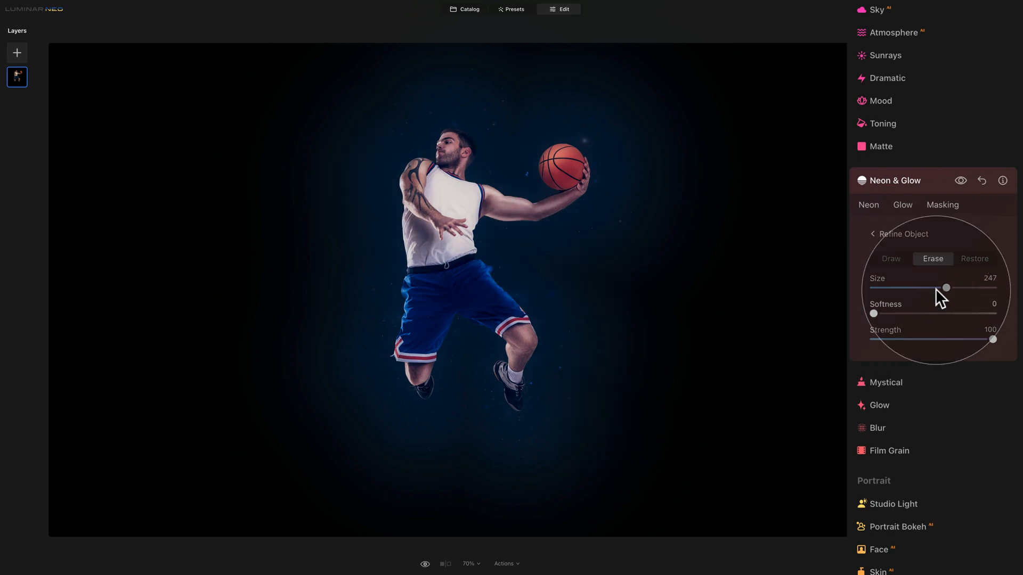
Draw a single circular neon object over the player's torso with a refine brush of Size 400.
{"action": "left_click", "coordinate": [891, 259]}
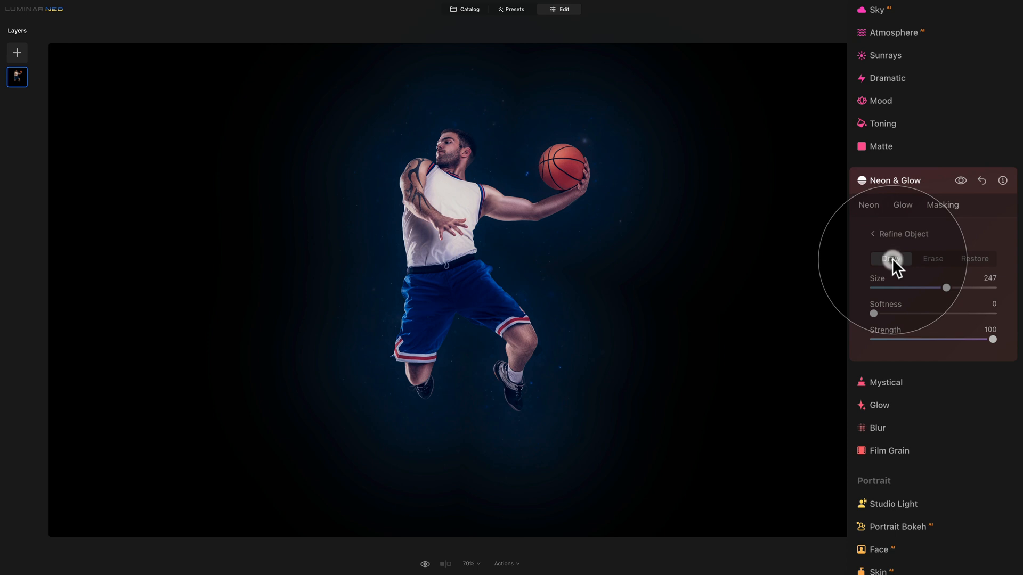
{"action": "left_click_drag", "start_coordinate": [966, 287], "coordinate": [972, 288]}
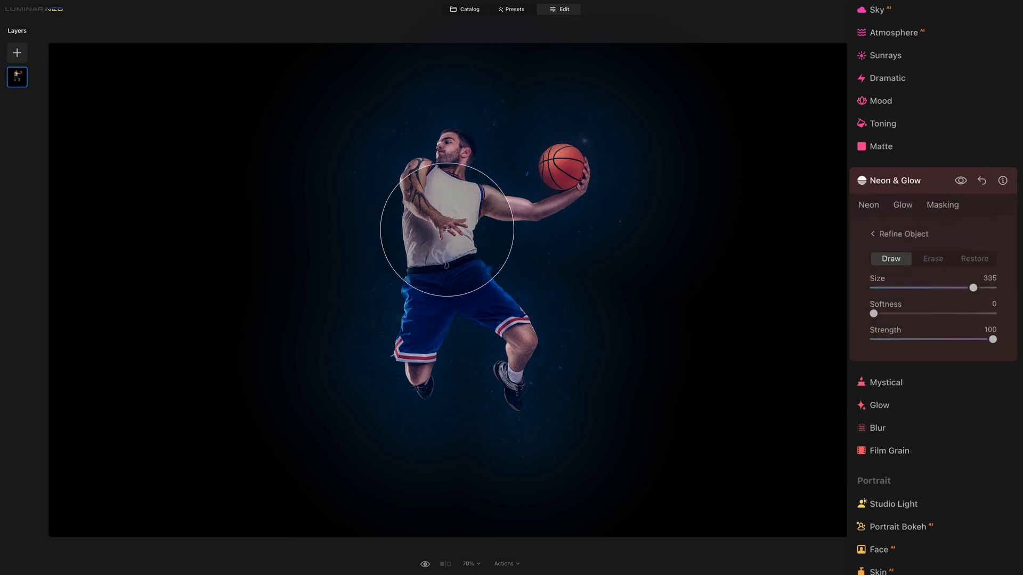
{"action": "left_click_drag", "start_coordinate": [973, 288], "coordinate": [994, 288]}
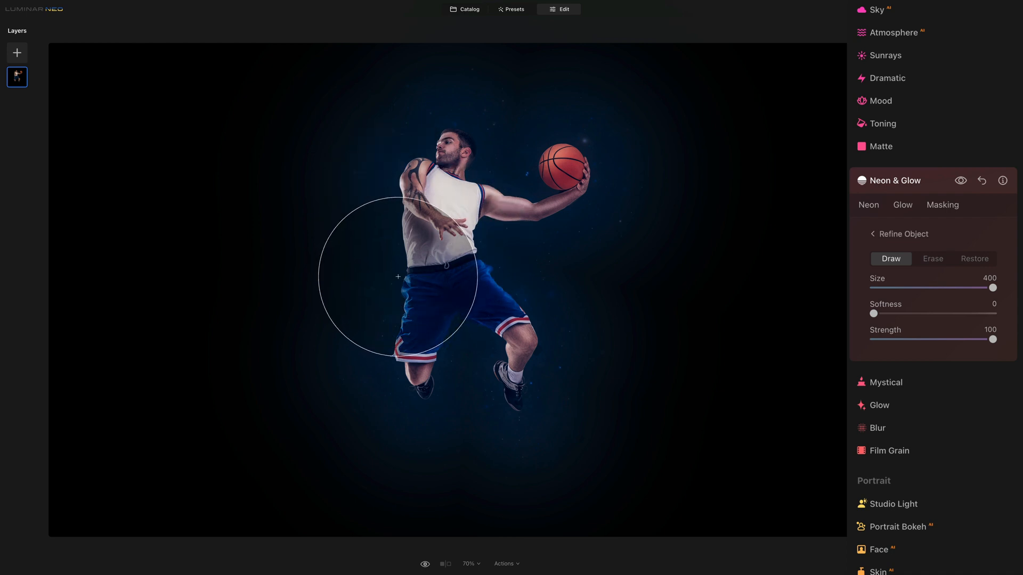
{"action": "left_click", "coordinate": [451, 243]}
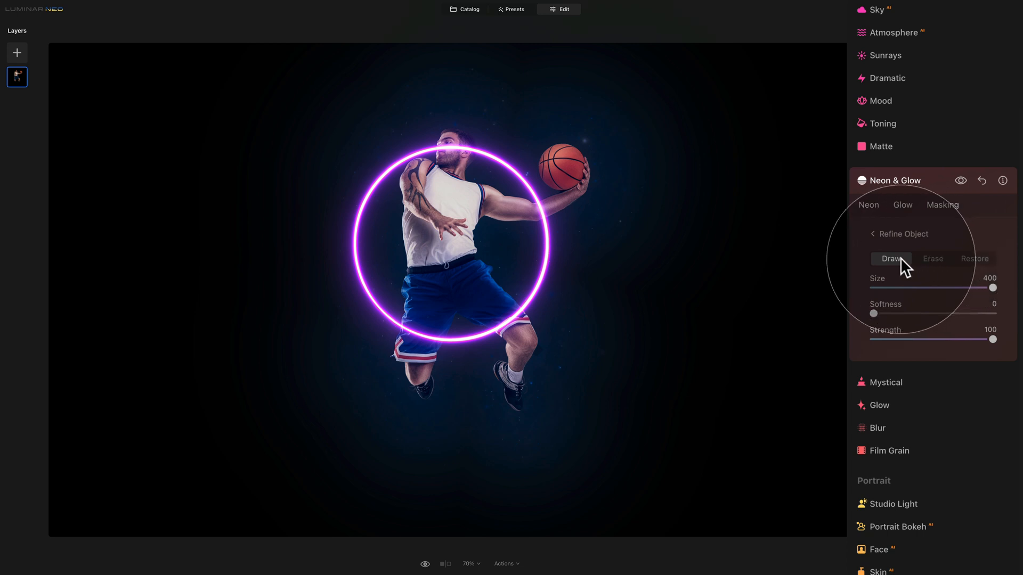
Leave the object refinement and set the neon ring's Amount to 14 and Indent to 0.
{"action": "left_click", "coordinate": [872, 234]}
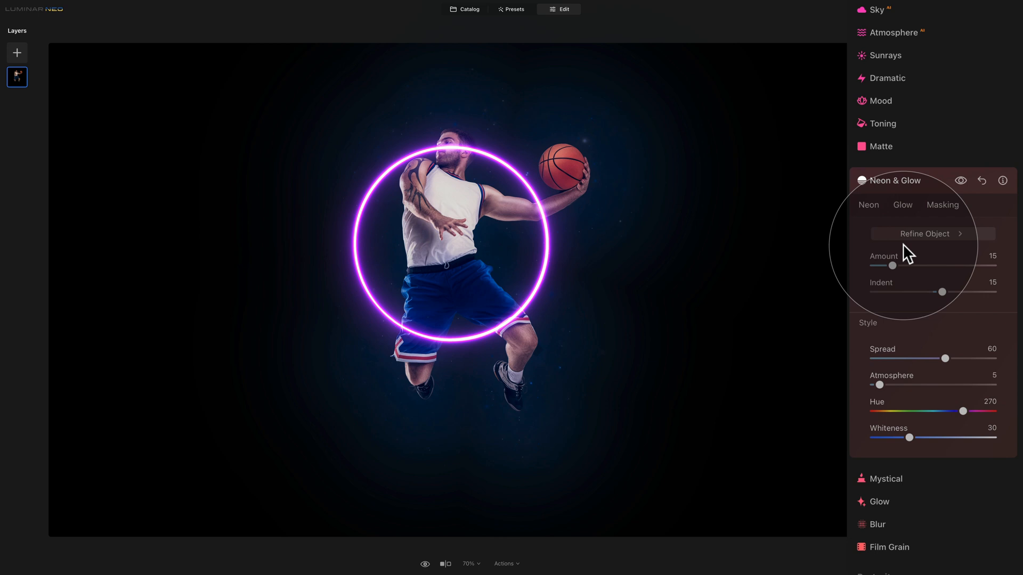
{"action": "mouse_move", "coordinate": [891, 265]}
{"action": "left_mouse_down"}
{"action": "mouse_move", "coordinate": [901, 264]}
{"action": "mouse_move", "coordinate": [891, 264]}
{"action": "left_mouse_up"}
{"action": "left_click", "coordinate": [890, 265]}
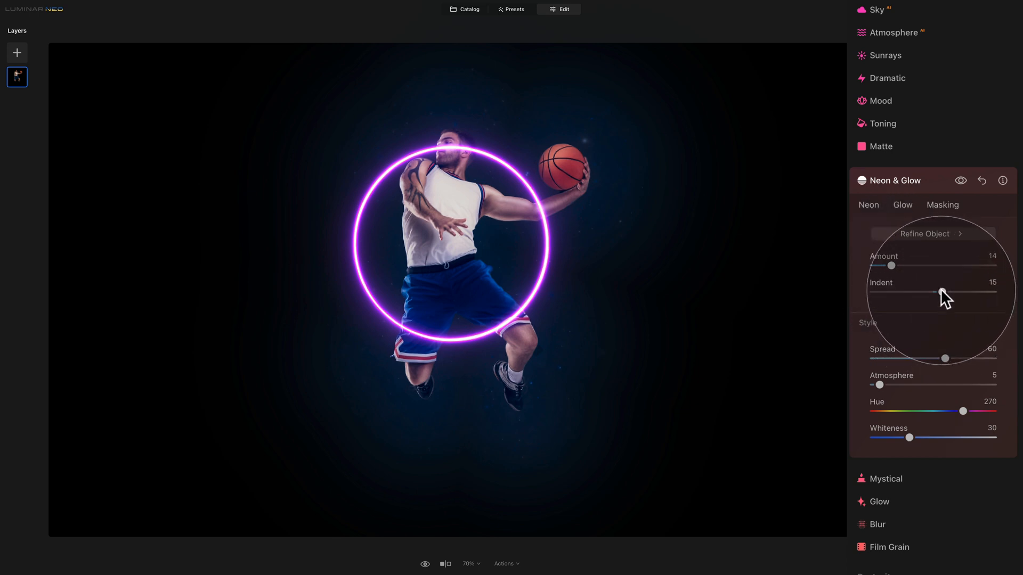
{"action": "left_click_drag", "start_coordinate": [941, 292], "coordinate": [932, 291]}
{"action": "mouse_move", "coordinate": [930, 288]}
{"action": "left_mouse_down"}
{"action": "mouse_move", "coordinate": [974, 288]}
{"action": "mouse_move", "coordinate": [932, 274]}
{"action": "left_mouse_up"}
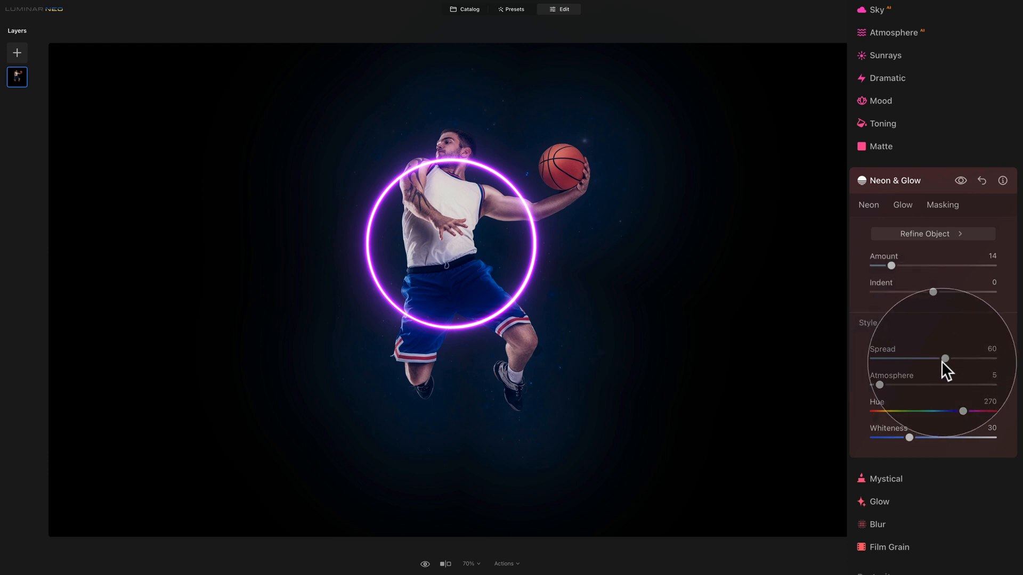
Style the neon ring with Spread 54, Atmosphere 9, Hue 235 and Whiteness 23.
{"action": "left_click_drag", "start_coordinate": [945, 358], "coordinate": [976, 359]}
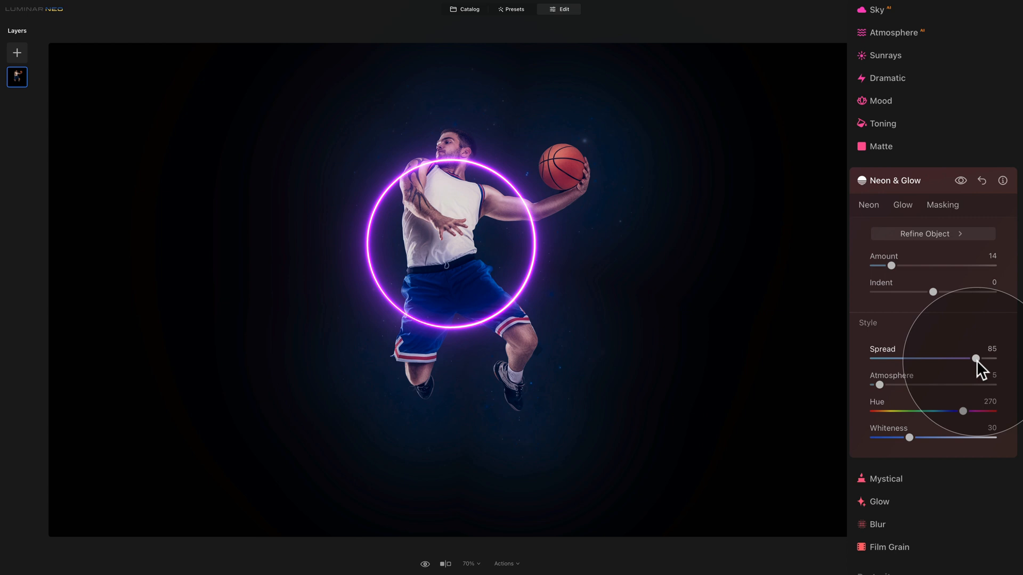
{"action": "mouse_move", "coordinate": [881, 386]}
{"action": "left_mouse_down"}
{"action": "mouse_move", "coordinate": [909, 382]}
{"action": "mouse_move", "coordinate": [887, 379]}
{"action": "left_mouse_up"}
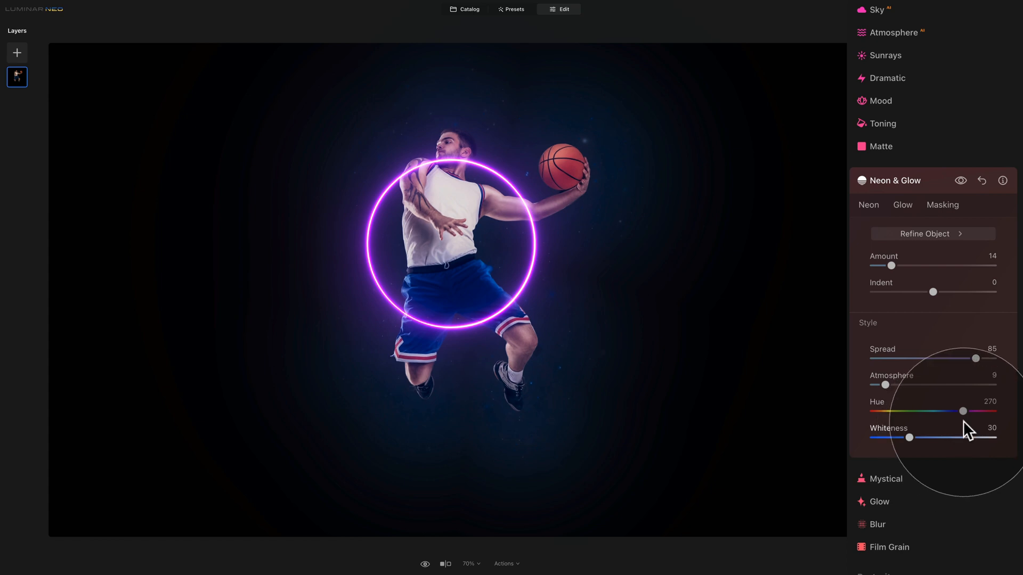
{"action": "left_click", "coordinate": [989, 401]}
{"action": "type", "text": "235"}
{"action": "key", "text": "Return"}
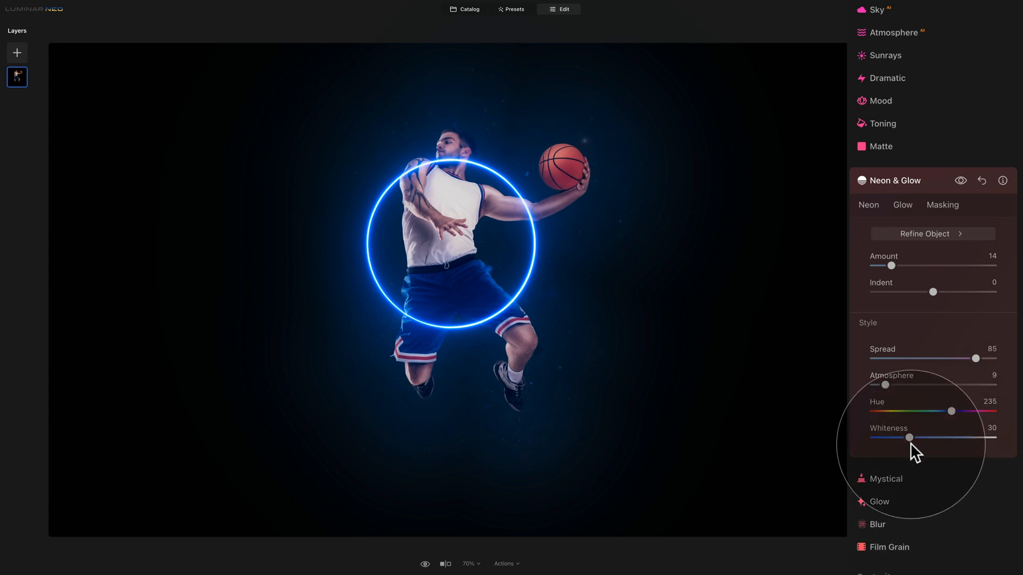
{"action": "left_click_drag", "start_coordinate": [909, 437], "coordinate": [900, 438]}
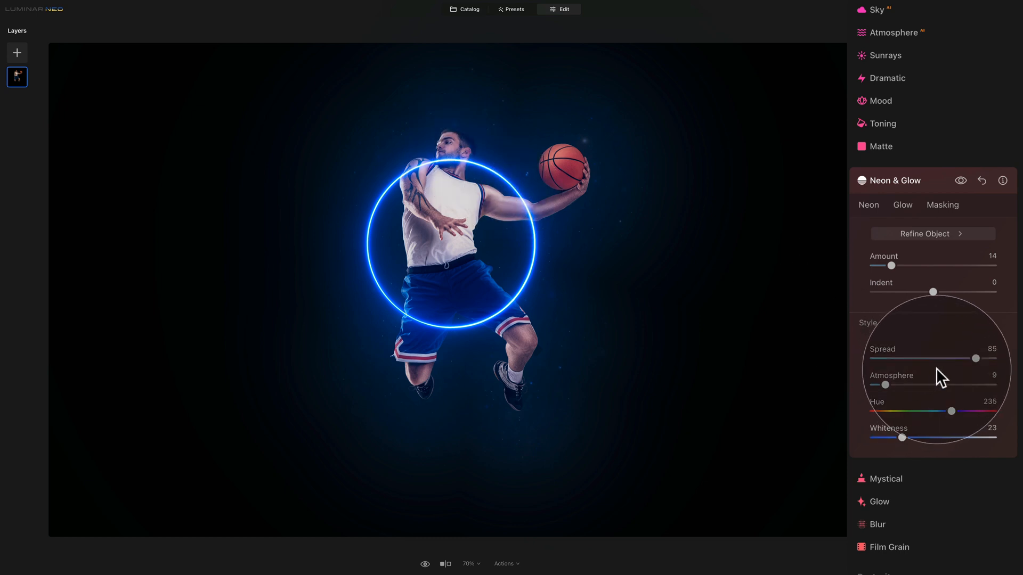
{"action": "left_click_drag", "start_coordinate": [974, 357], "coordinate": [938, 359]}
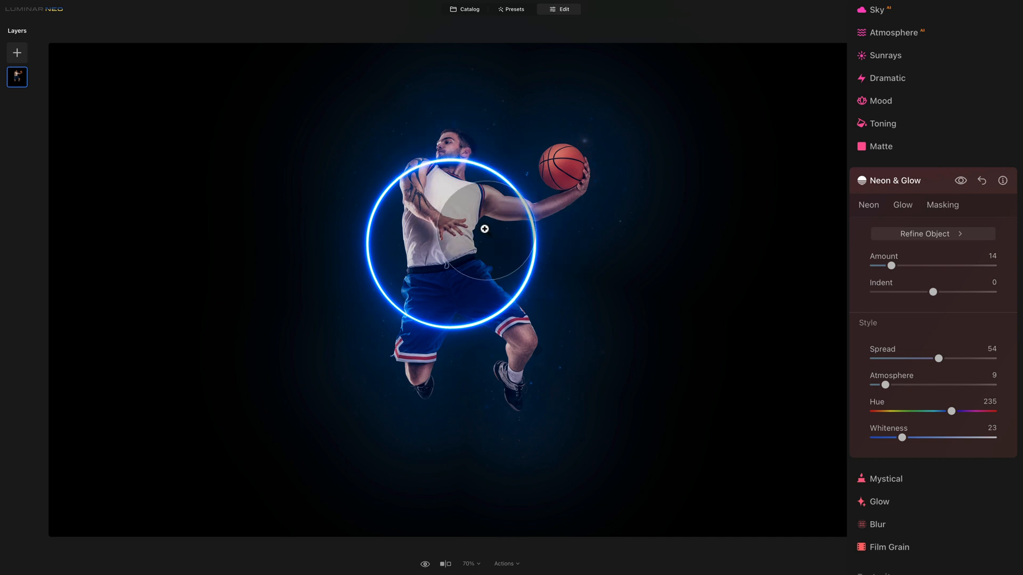
Apply an AI mask for Human to the neon ring adjustment and return to the masking options.
{"action": "left_click", "coordinate": [950, 205]}
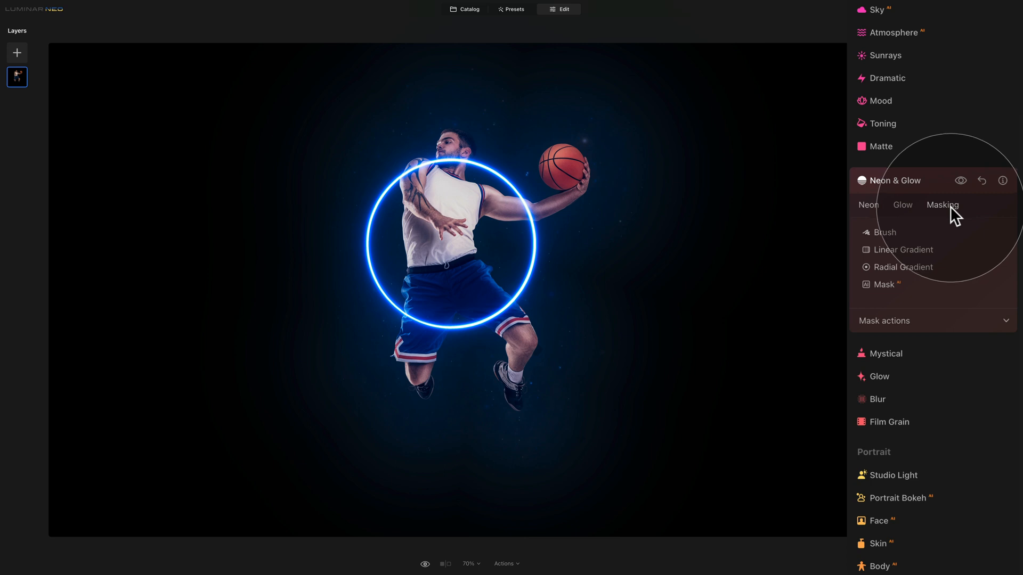
{"action": "left_click", "coordinate": [888, 284]}
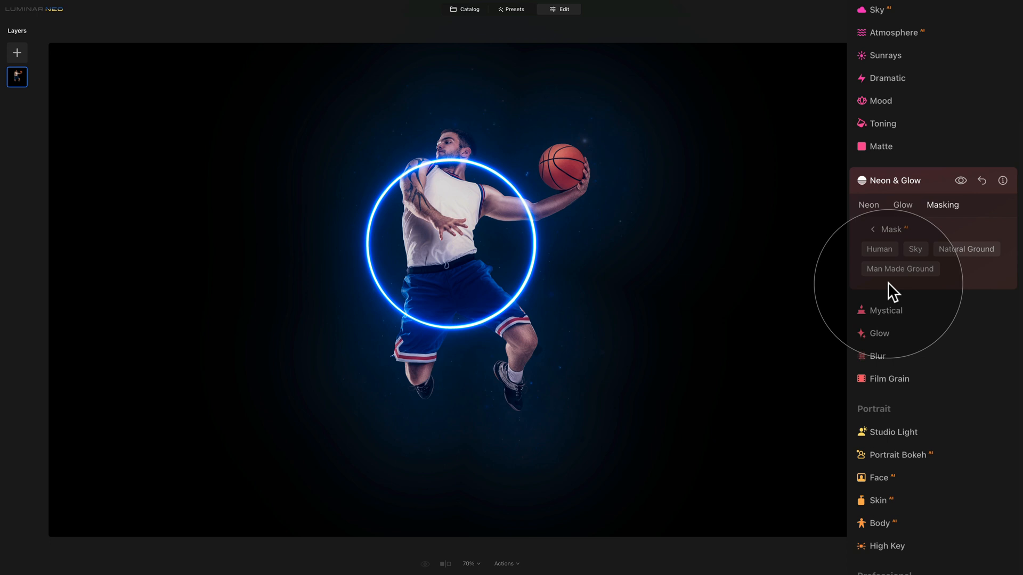
{"action": "left_click", "coordinate": [880, 248]}
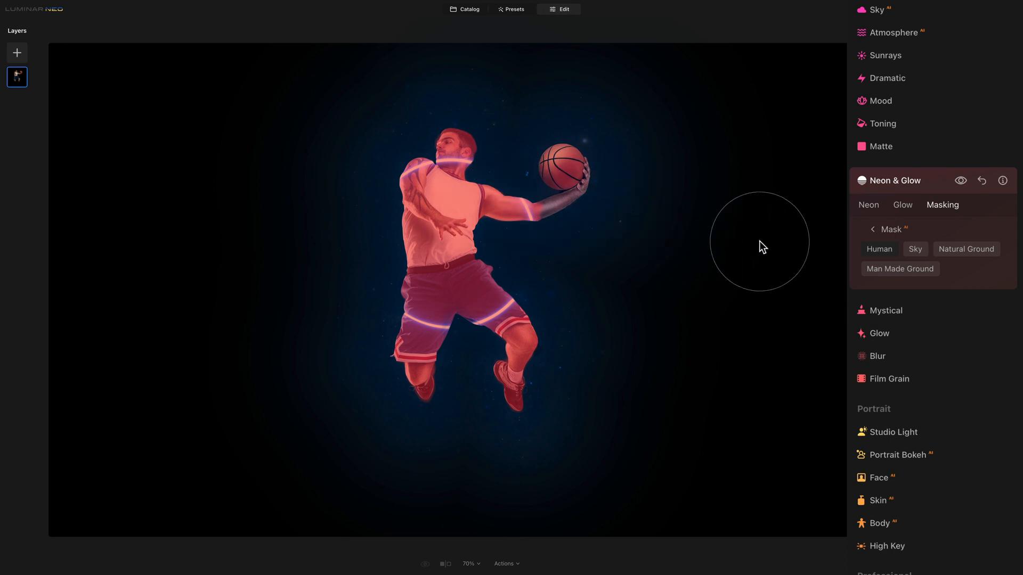
{"action": "left_click", "coordinate": [872, 229]}
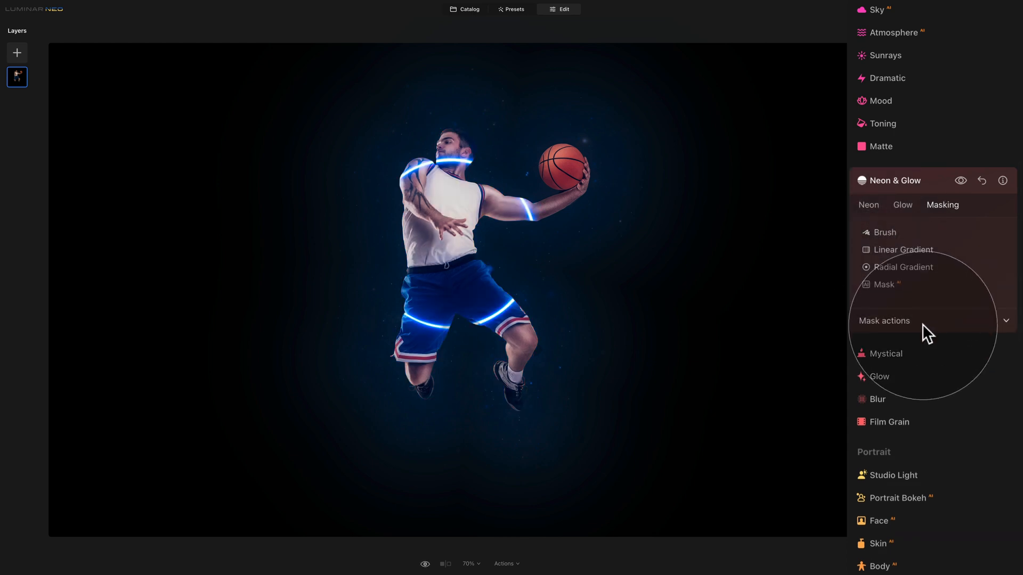
Invert the neon ring's human mask, then reopen the ring's applied Neon & Glow adjustment and set its Amount to 30.
{"action": "left_click", "coordinate": [922, 322]}
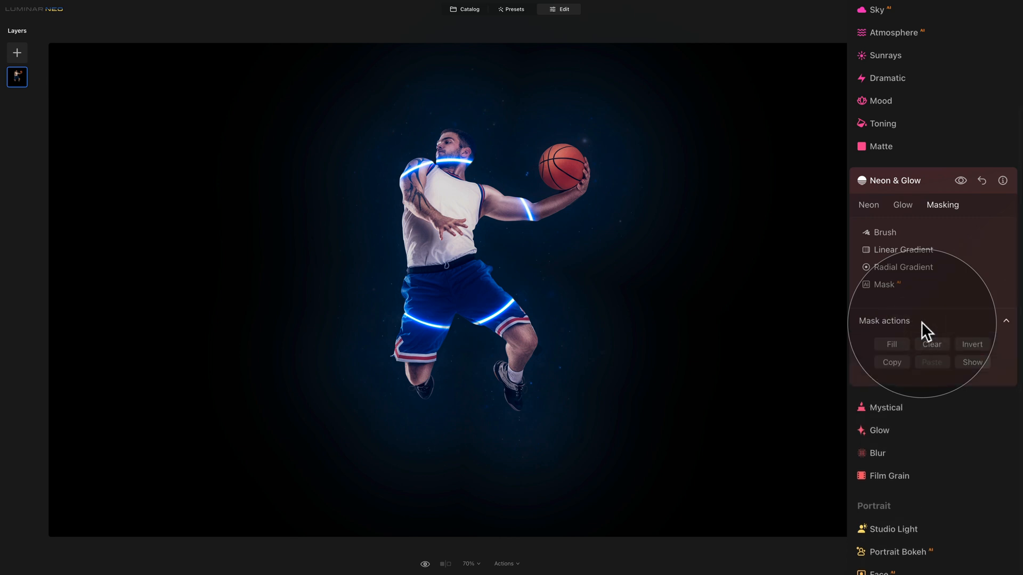
{"action": "left_click", "coordinate": [976, 345]}
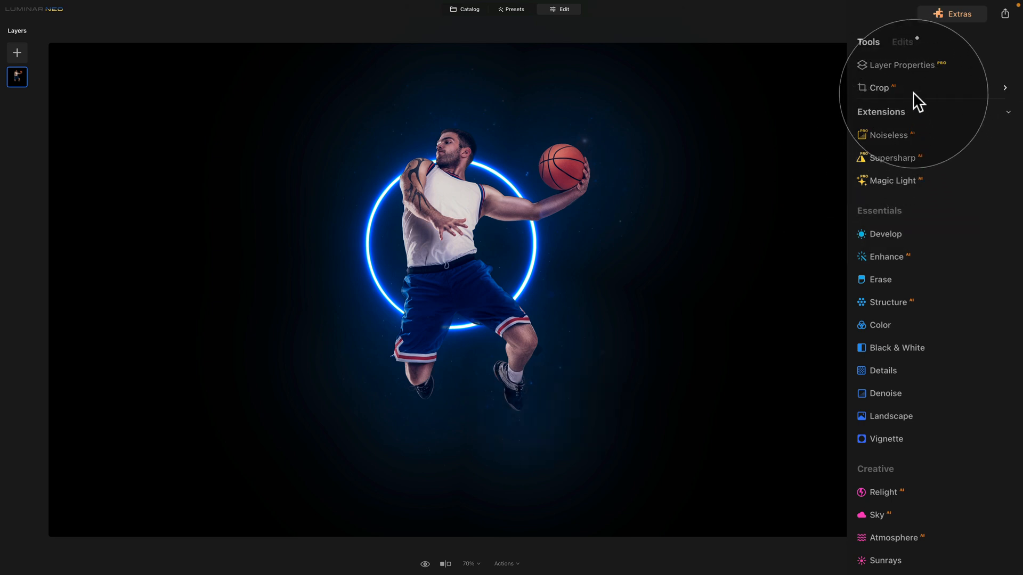
{"action": "left_click", "coordinate": [904, 42]}
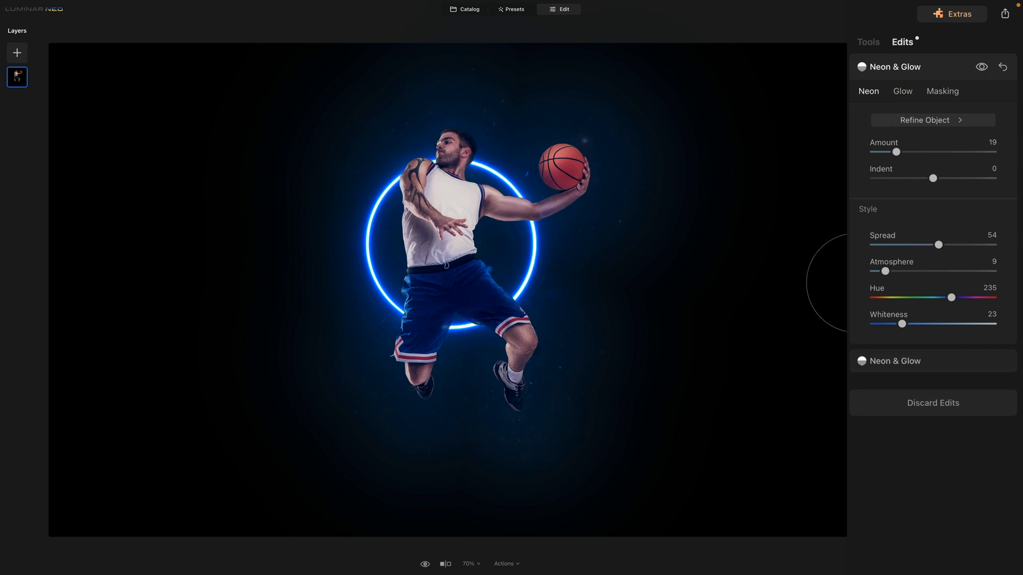
{"action": "left_click", "coordinate": [947, 365]}
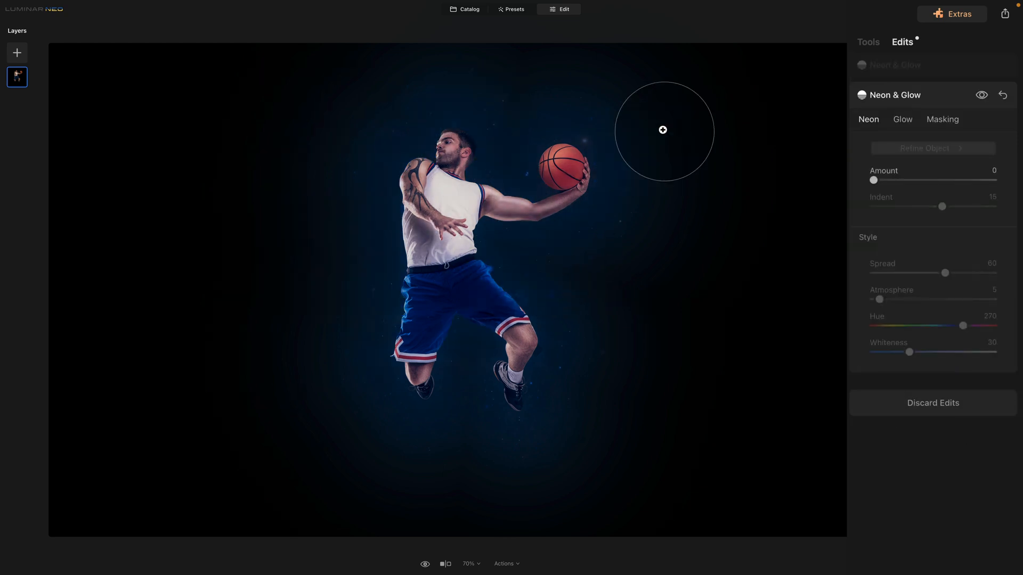
{"action": "left_click", "coordinate": [929, 63]}
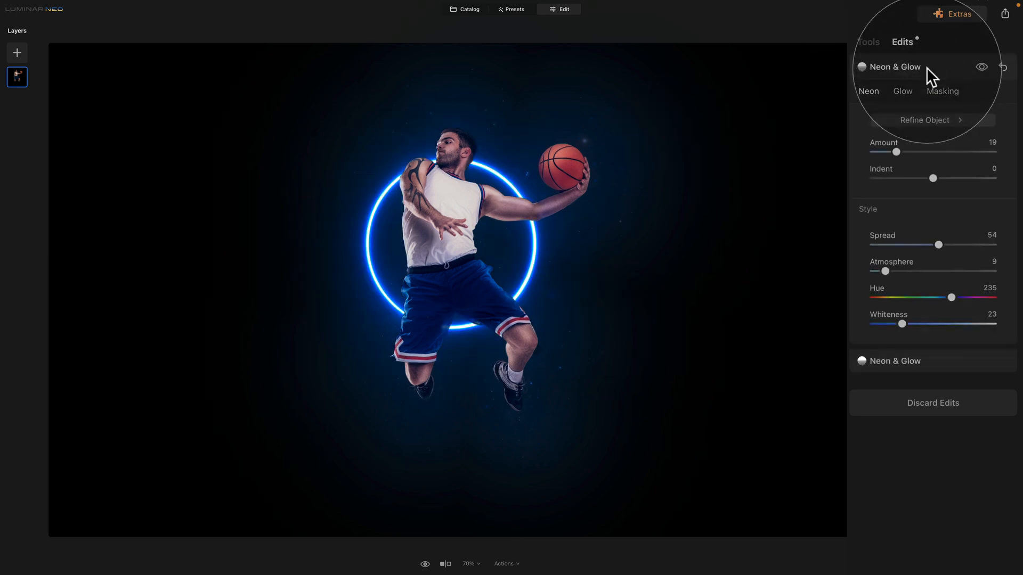
{"action": "left_click_drag", "start_coordinate": [897, 152], "coordinate": [934, 179]}
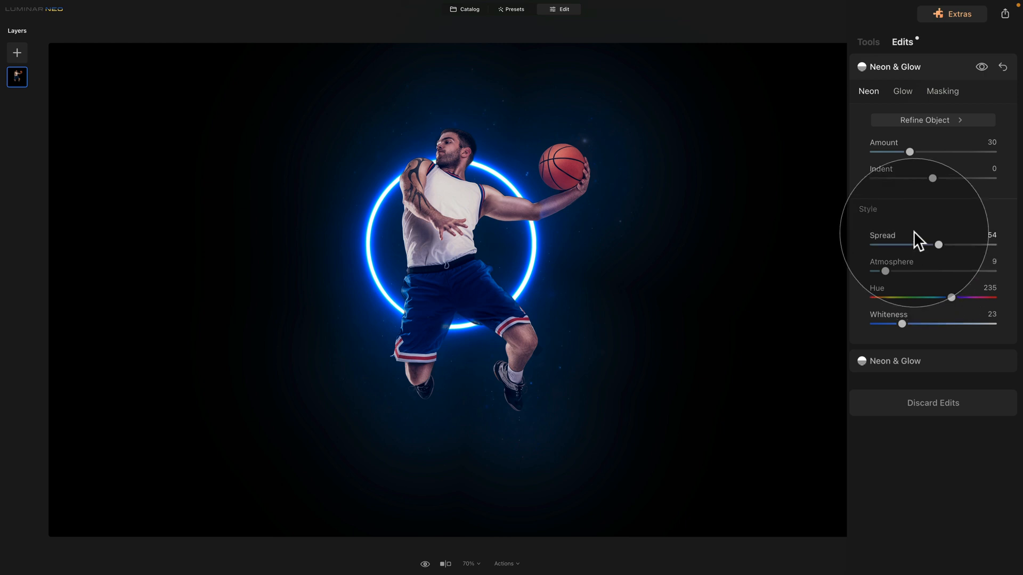
Set the inner glow's Amount to 45 in the other applied Neon & Glow adjustment.
{"action": "left_click", "coordinate": [903, 361]}
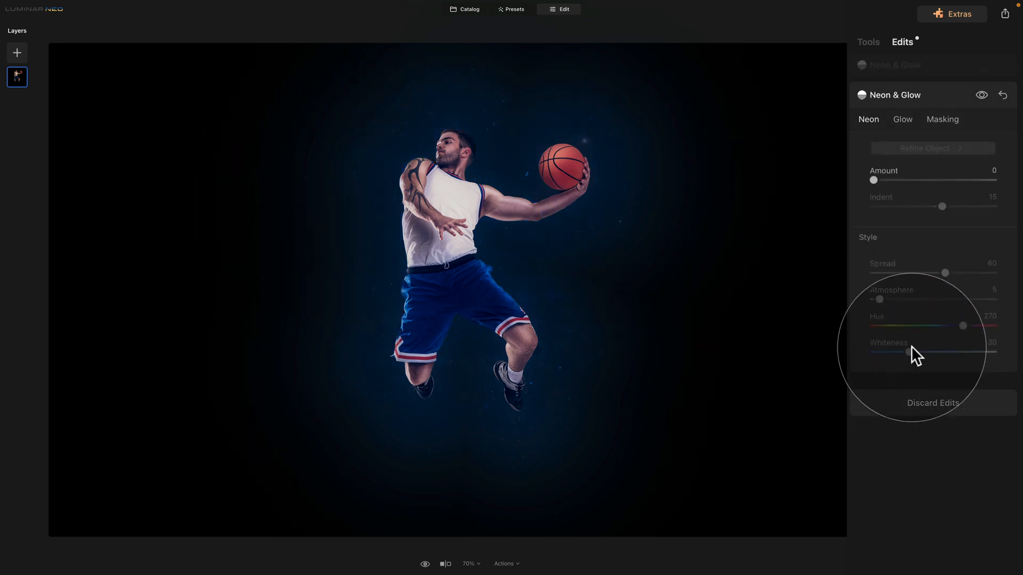
{"action": "left_click", "coordinate": [900, 119]}
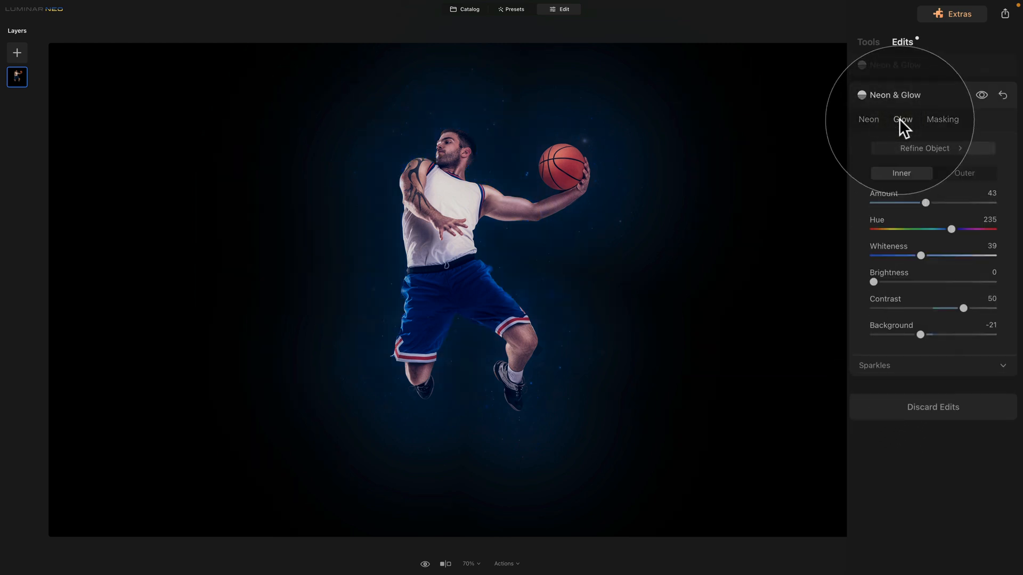
{"action": "mouse_move", "coordinate": [923, 203]}
{"action": "left_mouse_down"}
{"action": "mouse_move", "coordinate": [938, 201]}
{"action": "mouse_move", "coordinate": [930, 205]}
{"action": "left_mouse_up"}
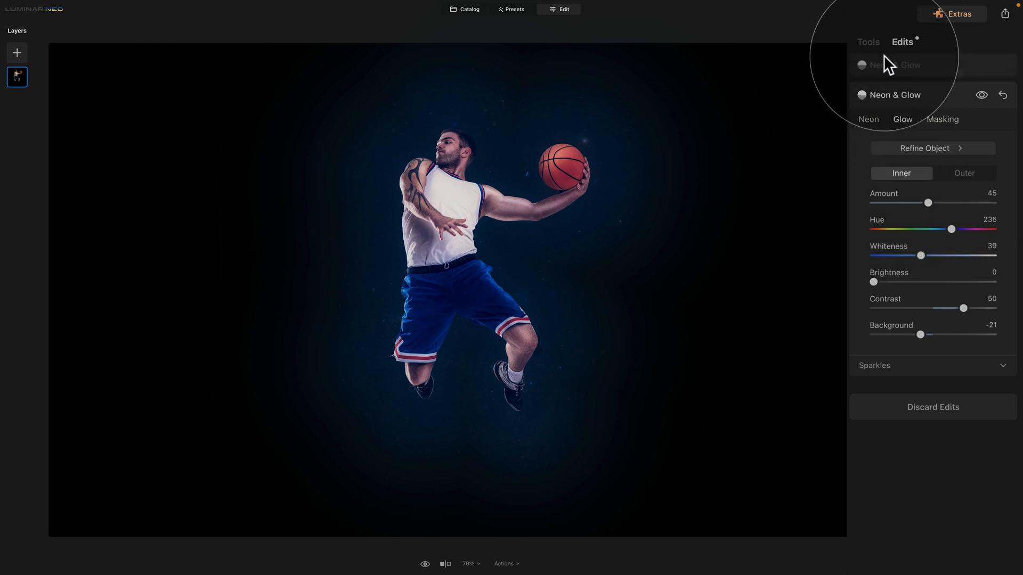
Crop the photo to a 1:1 (Square) ratio, tightening and repositioning the frame around the player and neon ring.
{"action": "left_click", "coordinate": [869, 42]}
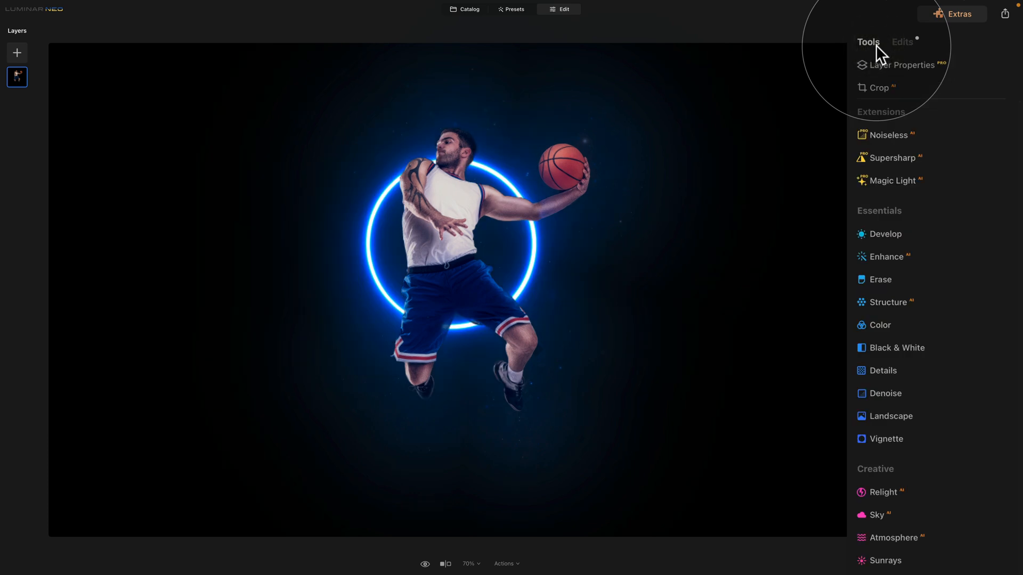
{"action": "left_click", "coordinate": [873, 83]}
{"action": "left_click", "coordinate": [925, 138]}
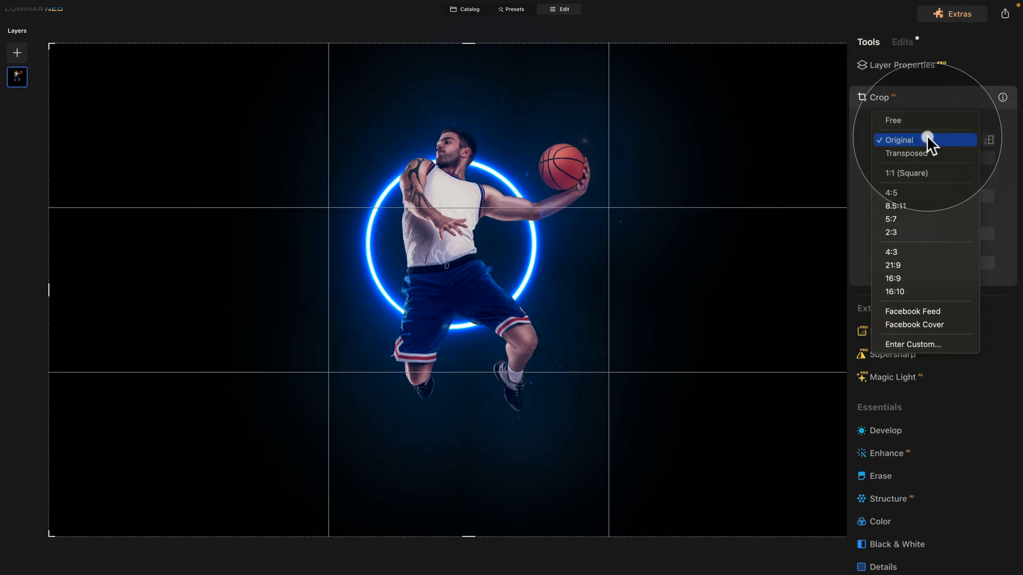
{"action": "left_click", "coordinate": [919, 173]}
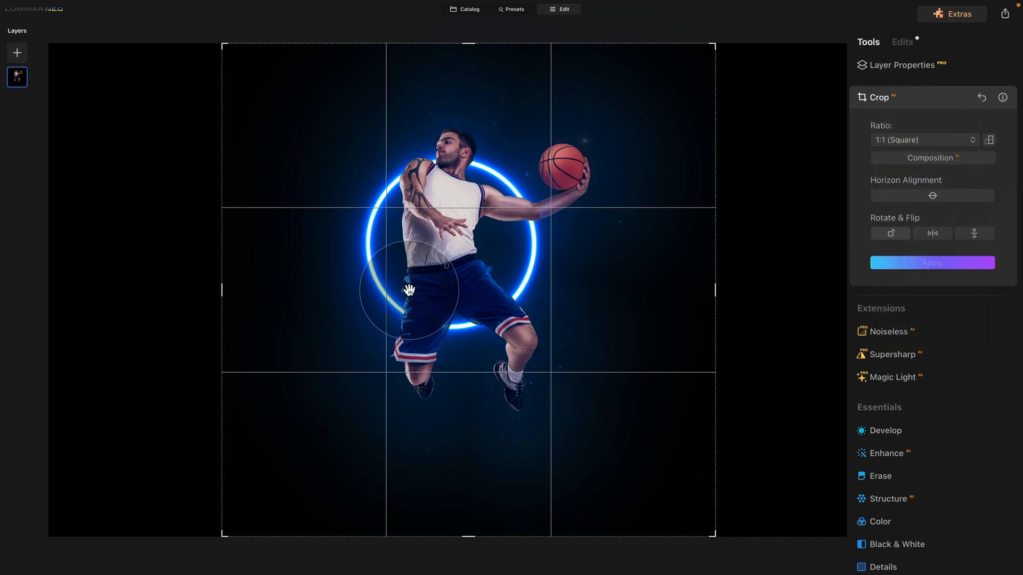
{"action": "left_click_drag", "start_coordinate": [224, 536], "coordinate": [226, 455]}
{"action": "left_click_drag", "start_coordinate": [536, 303], "coordinate": [585, 282]}
{"action": "key", "text": "Return"}
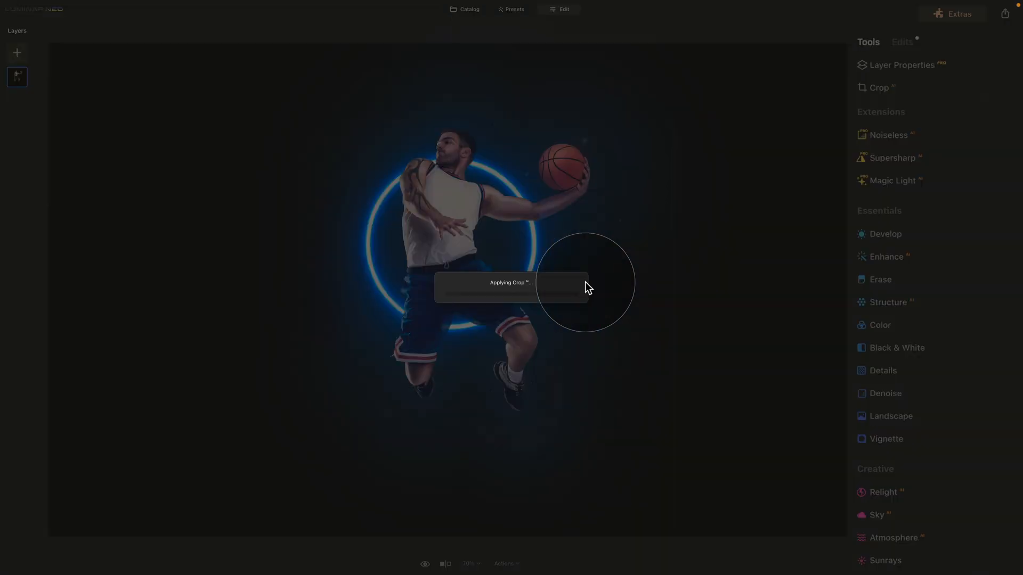